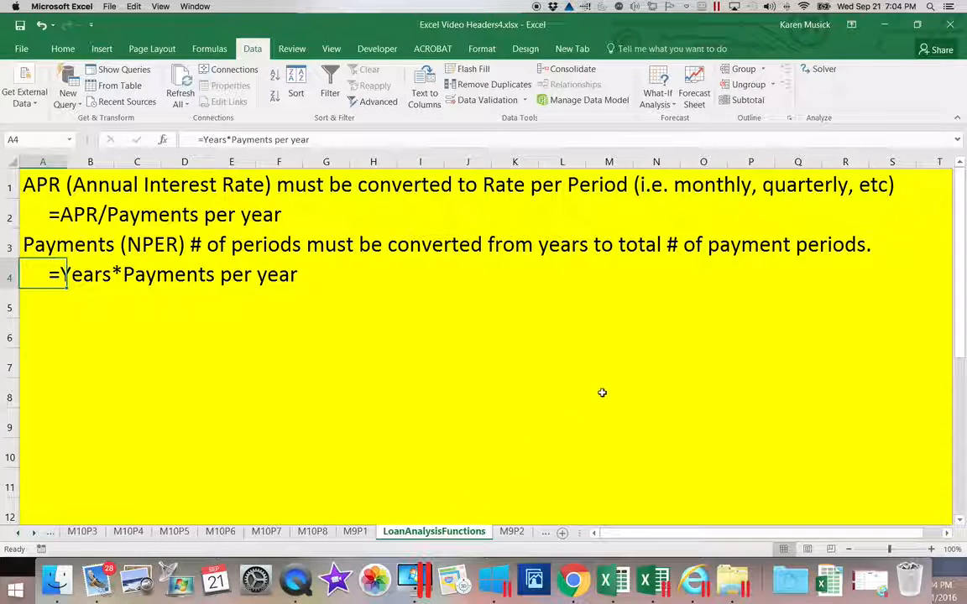
Step: Minimize the notes workbook and set the Annual Interest Rate in B4 of the QR.xlsx Loan Analysis sheet to 5%
{"action": "left_click", "coordinate": [885, 26]}
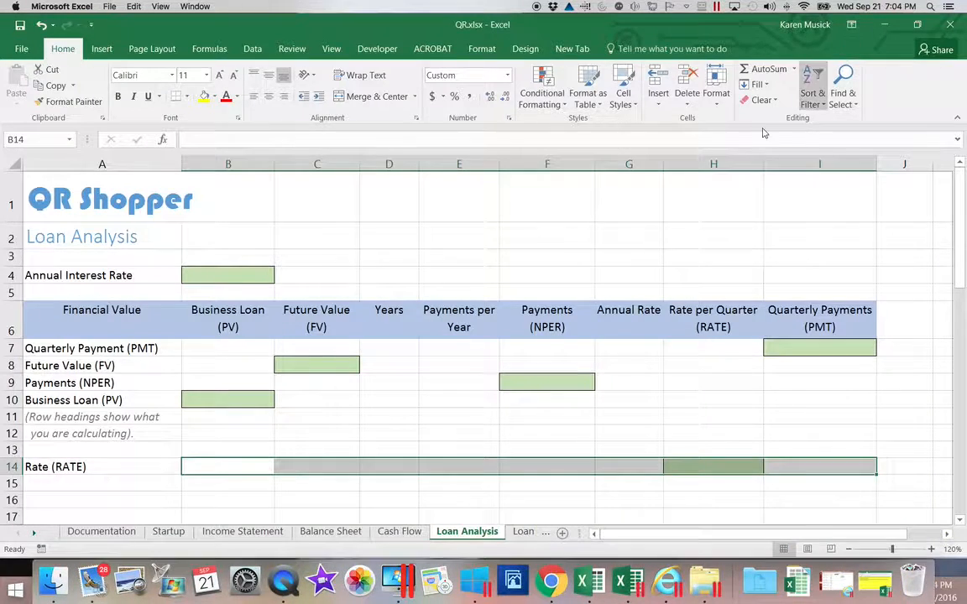
{"action": "left_click", "coordinate": [545, 351]}
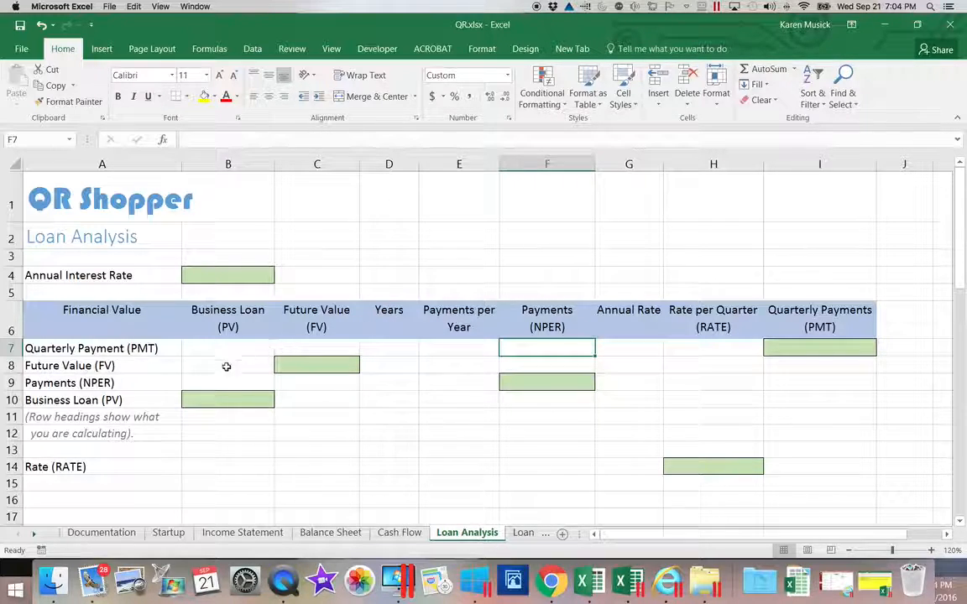
{"action": "left_click", "coordinate": [146, 467]}
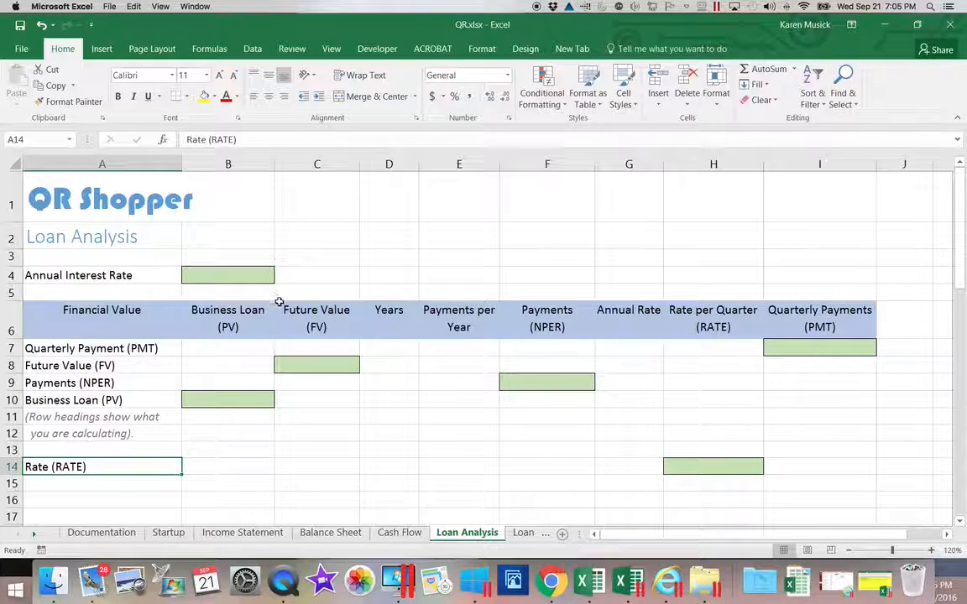
{"action": "left_click", "coordinate": [240, 278]}
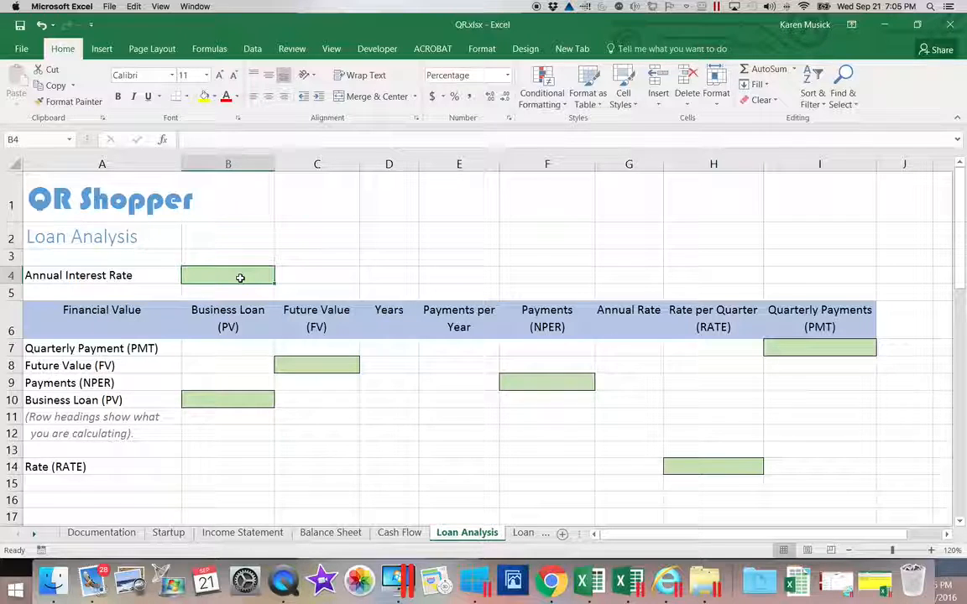
{"action": "type", "text": "5"}
{"action": "key", "text": "Return"}
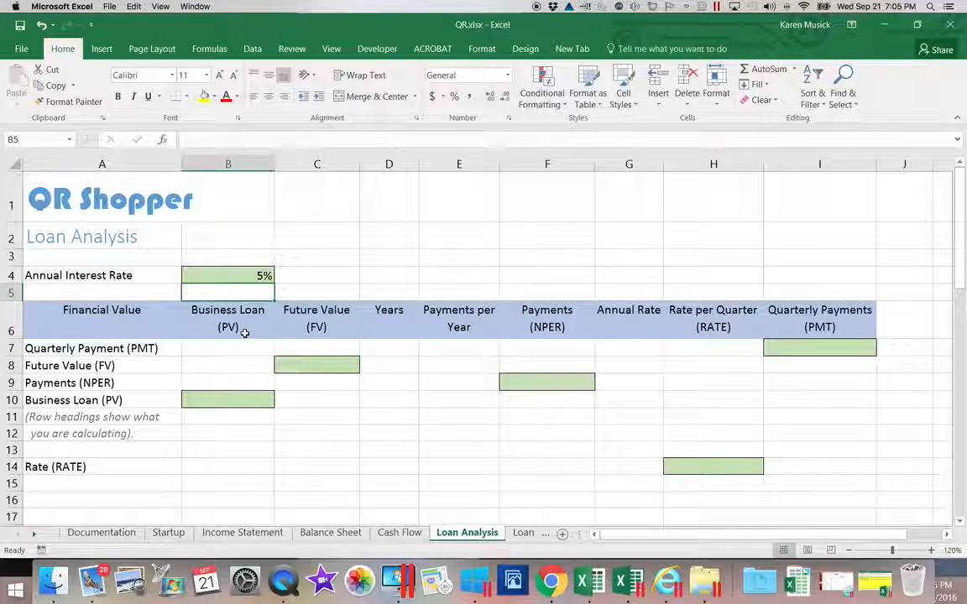
Step: Enter a business loan amount of 450000 in B7 for the Quarterly Payment row
{"action": "scroll", "coordinate": [226, 336], "scroll_direction": "right", "scroll_amount": 2}
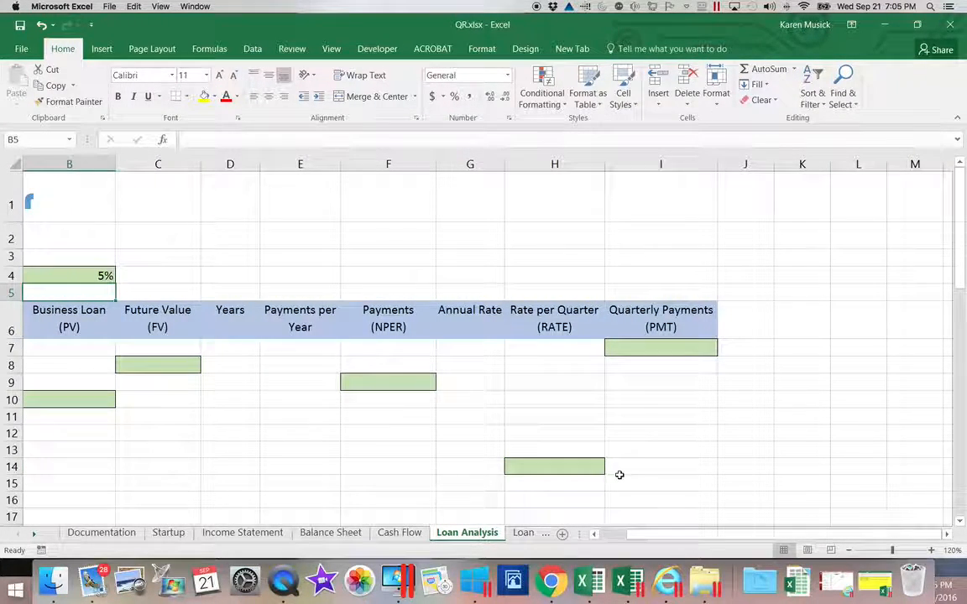
{"action": "left_click_drag", "start_coordinate": [625, 534], "coordinate": [614, 535]}
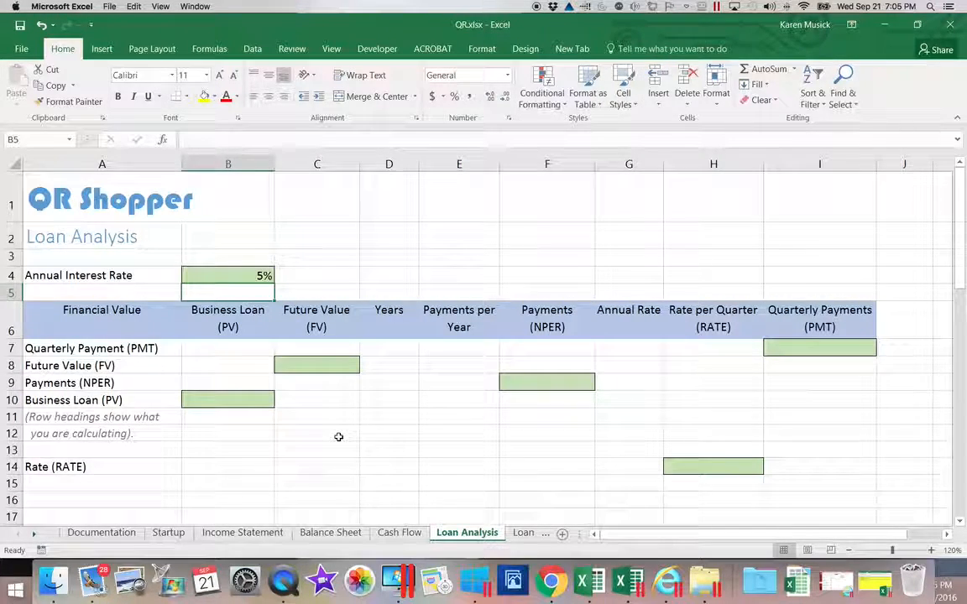
{"action": "left_click", "coordinate": [253, 351]}
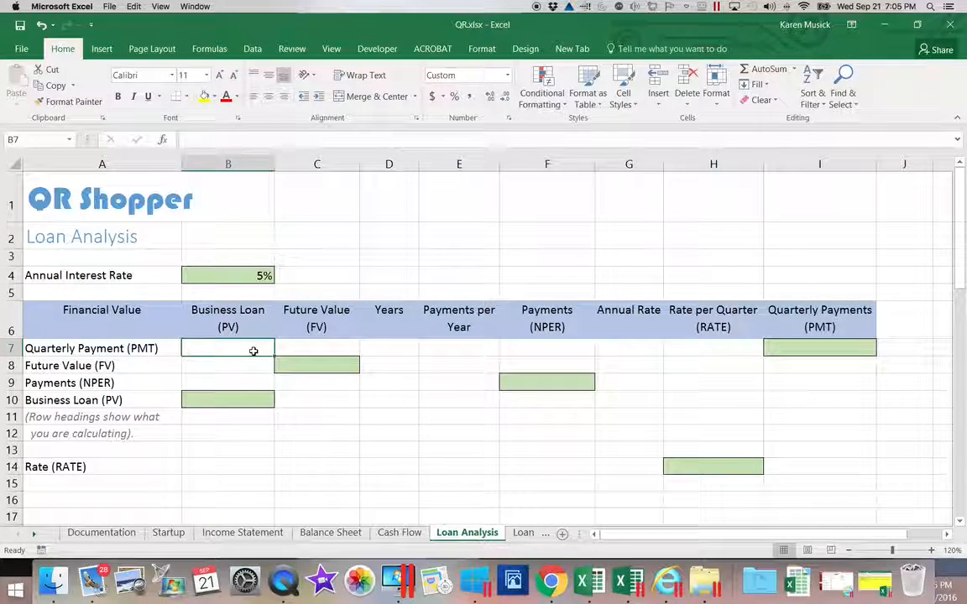
{"action": "type", "text": "450000"}
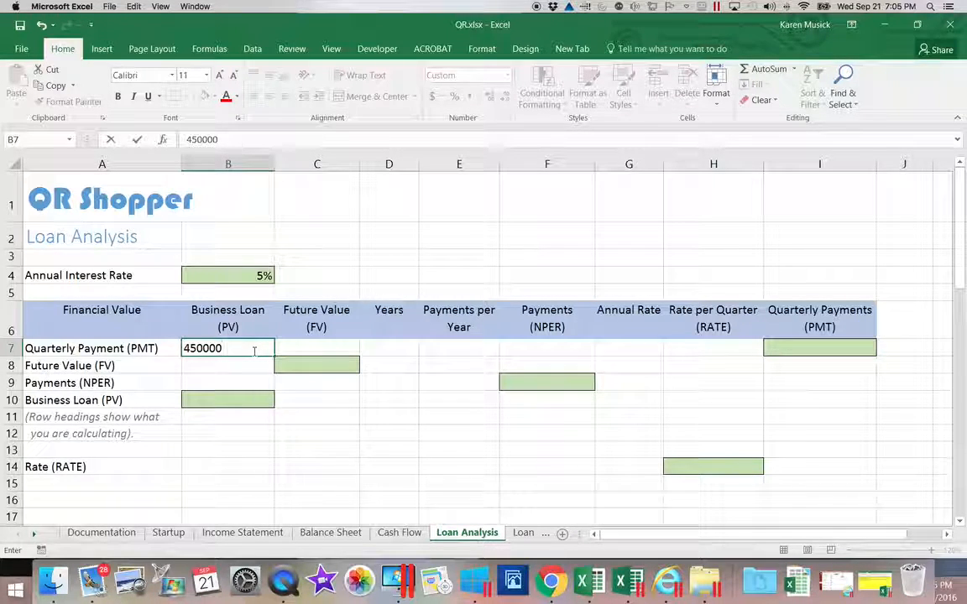
{"action": "key", "text": "Return"}
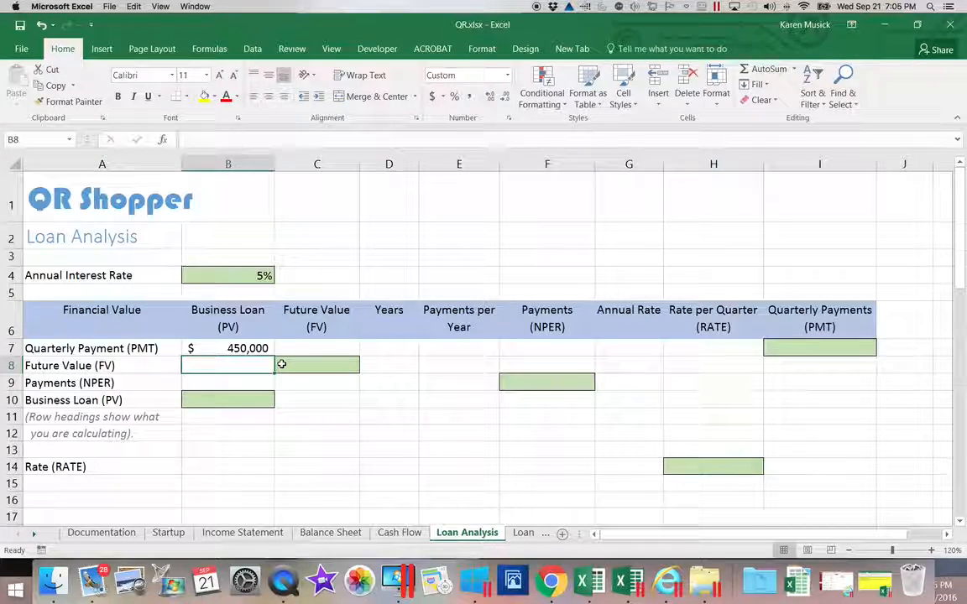
Step: Link the business loan cells B8 and B9 each to the cell directly above with a reference formula
{"action": "type", "text": "="}
{"action": "key", "text": "Up"}
{"action": "key", "text": "Return"}
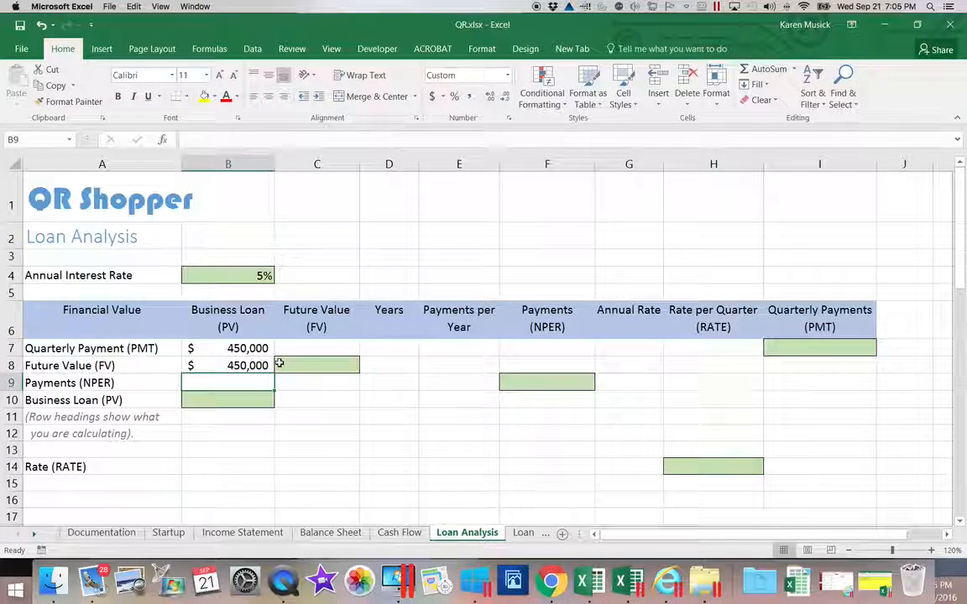
{"action": "type", "text": "="}
{"action": "key", "text": "Up"}
{"action": "key", "text": "Return"}
Step: Link the Rate row's business loan in B14 to the loan amount in B9
{"action": "scroll", "coordinate": [209, 382], "scroll_direction": "right", "scroll_amount": 2}
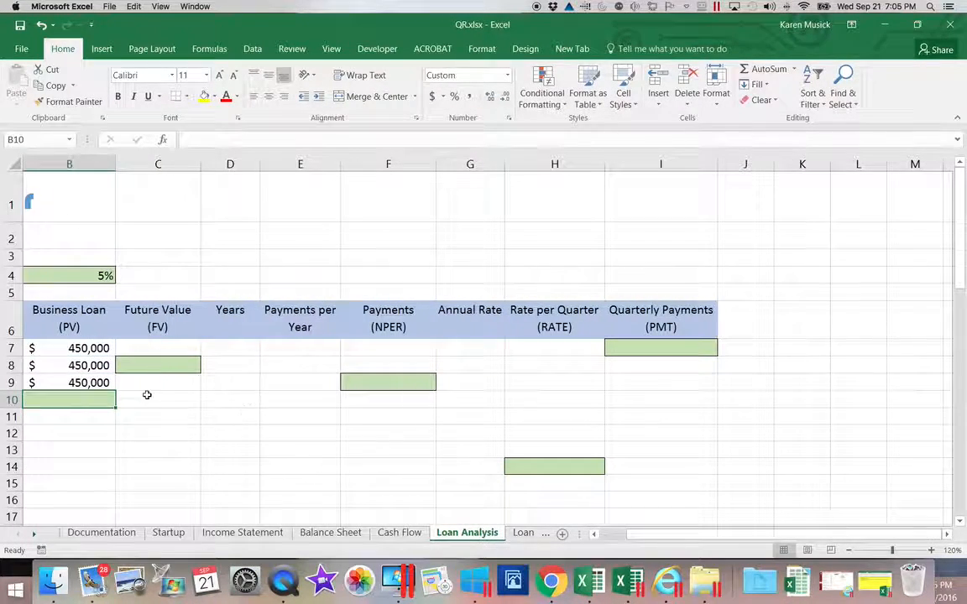
{"action": "left_click_drag", "start_coordinate": [643, 535], "coordinate": [598, 533]}
{"action": "left_click", "coordinate": [242, 464]}
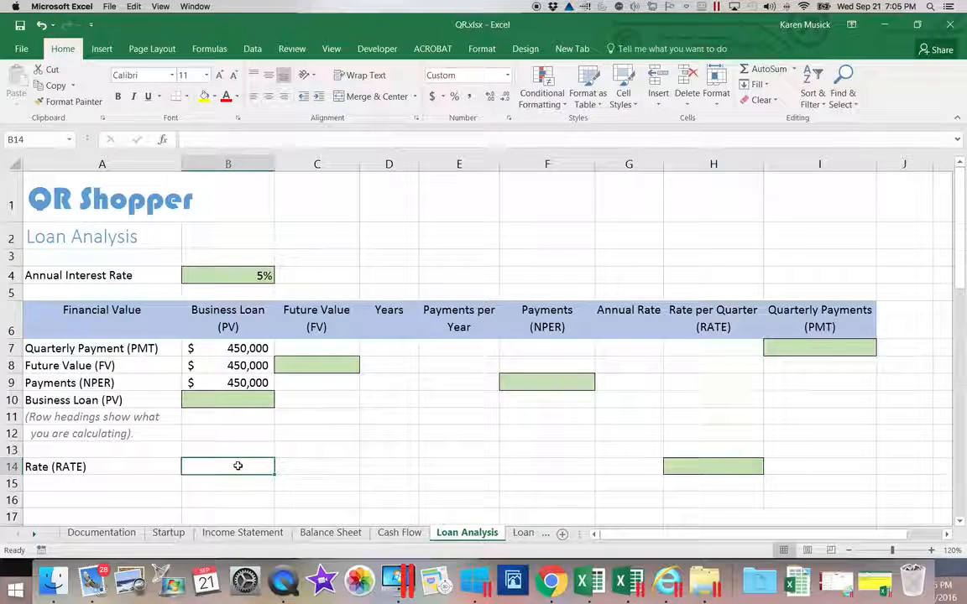
{"action": "type", "text": "="}
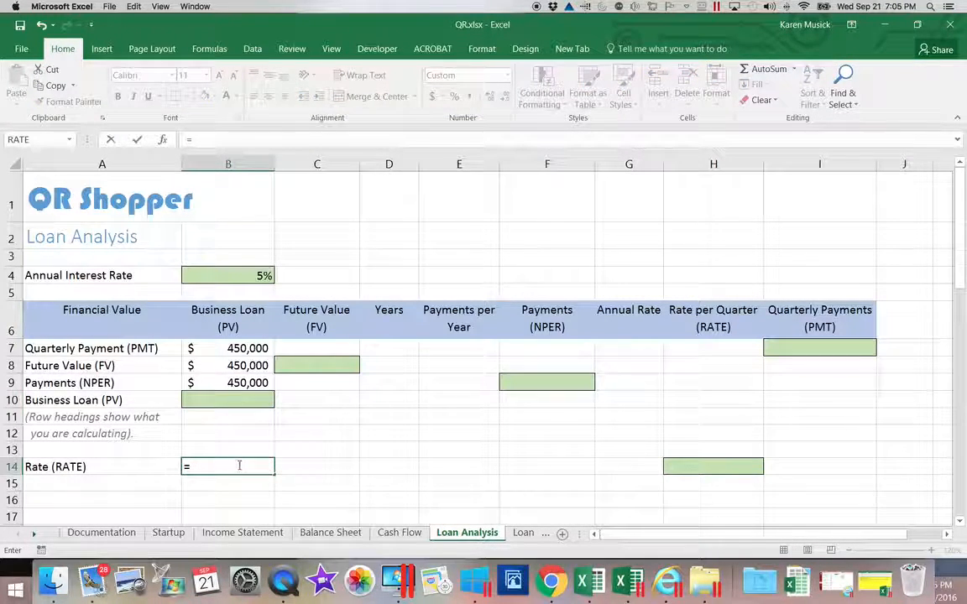
{"action": "left_click", "coordinate": [245, 380]}
{"action": "key", "text": "Return"}
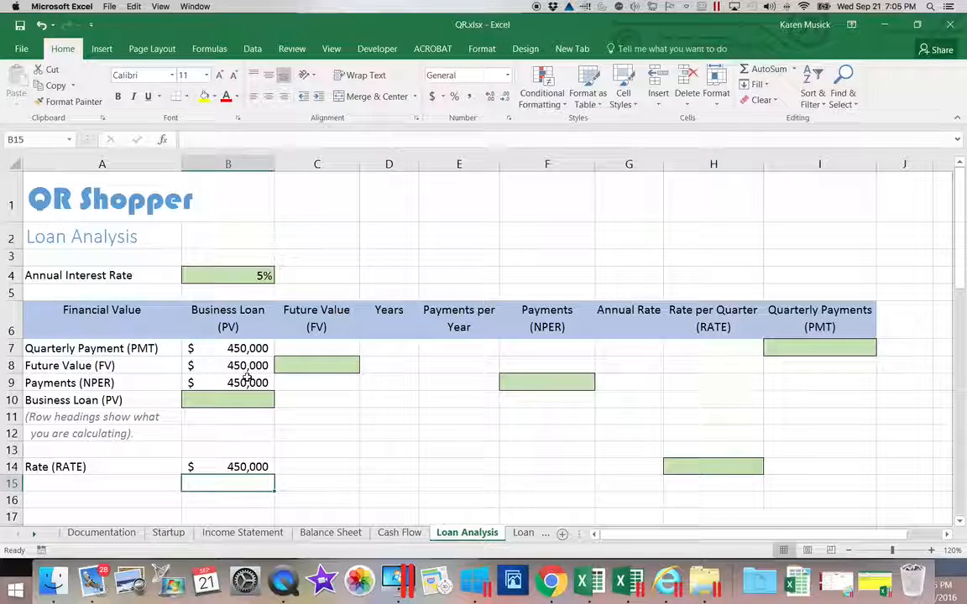
Step: Enter a future value of 0 in C7 for the Quarterly Payment row
{"action": "left_click_drag", "start_coordinate": [304, 348], "coordinate": [336, 351]}
{"action": "scroll", "coordinate": [367, 379], "scroll_direction": "down", "scroll_amount": 3}
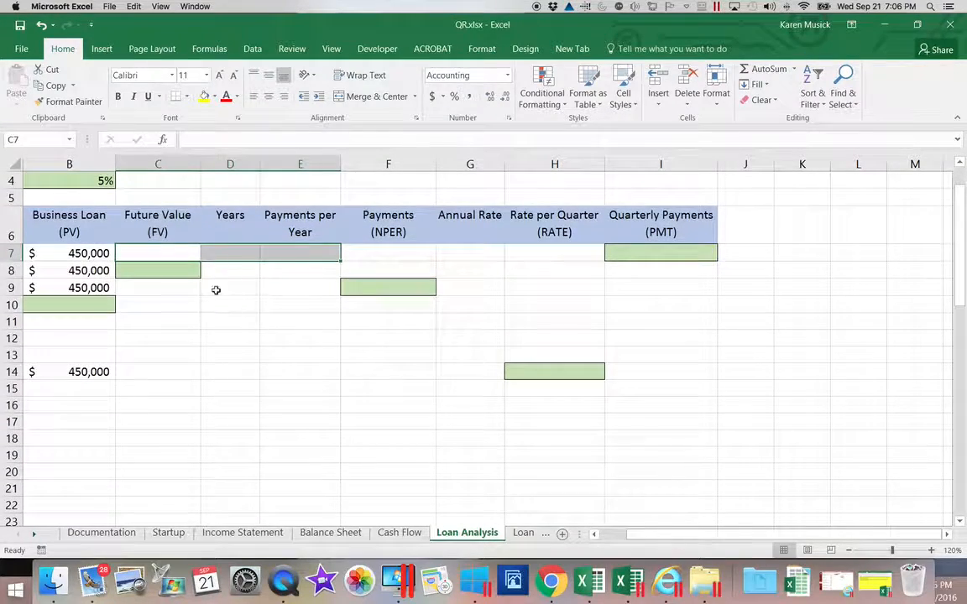
{"action": "left_click", "coordinate": [184, 253]}
{"action": "left_click_drag", "start_coordinate": [619, 534], "coordinate": [609, 520]}
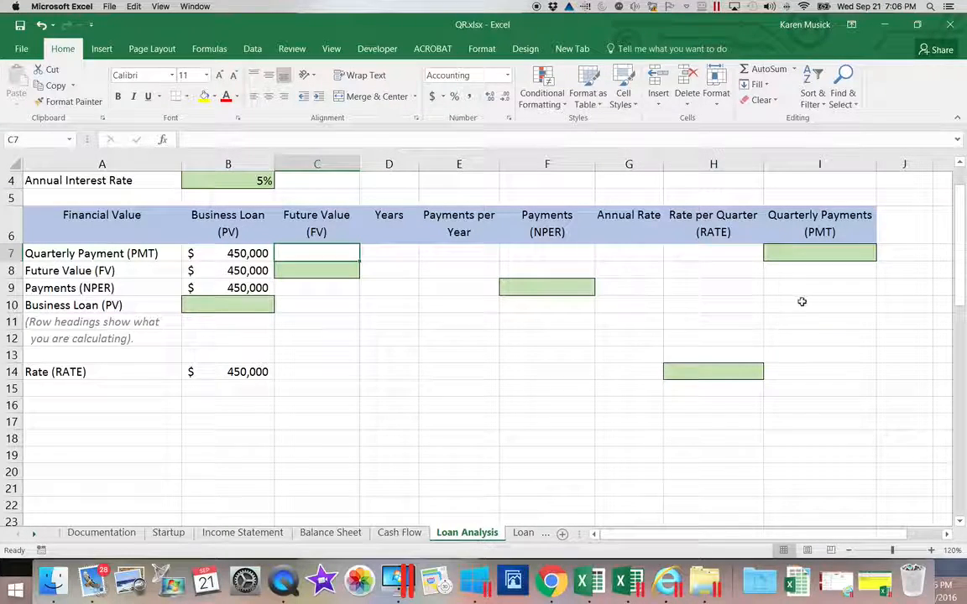
{"action": "left_click_drag", "start_coordinate": [960, 305], "coordinate": [951, 273]}
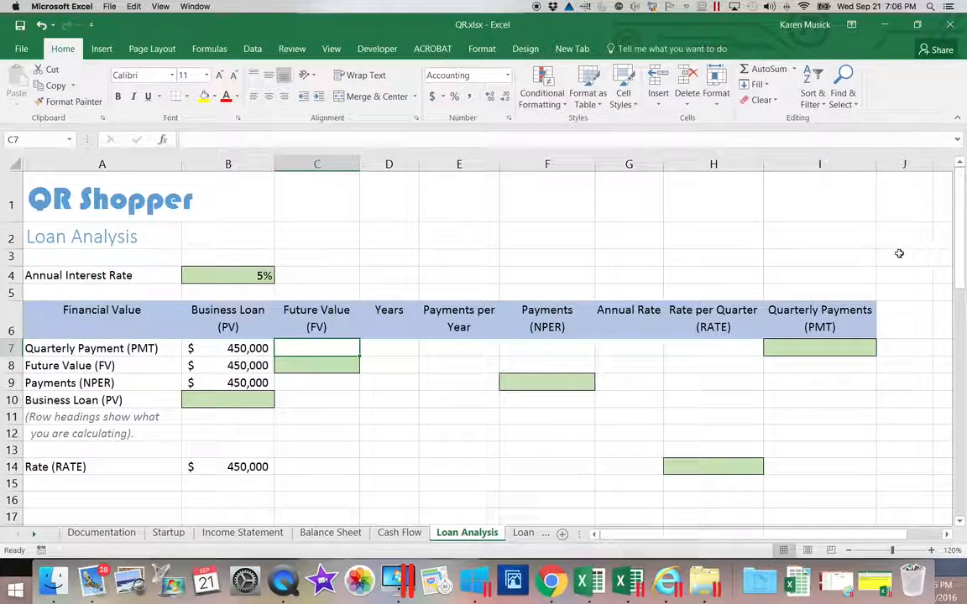
{"action": "left_click", "coordinate": [325, 344]}
{"action": "type", "text": "0"}
{"action": "key", "text": "Return"}
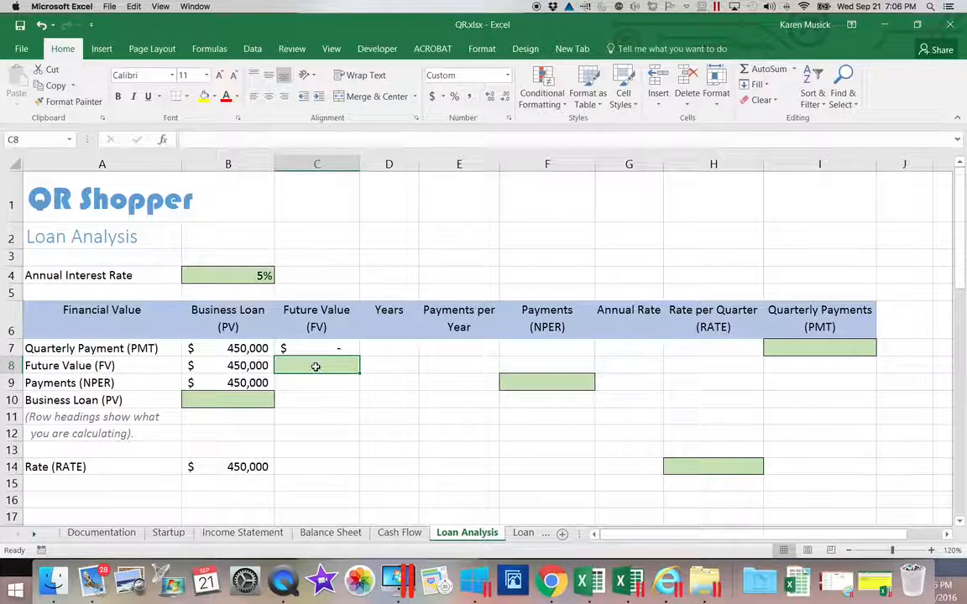
Step: Link the future values in C9 and C10 to C7 with reference formulas
{"action": "left_click", "coordinate": [313, 384]}
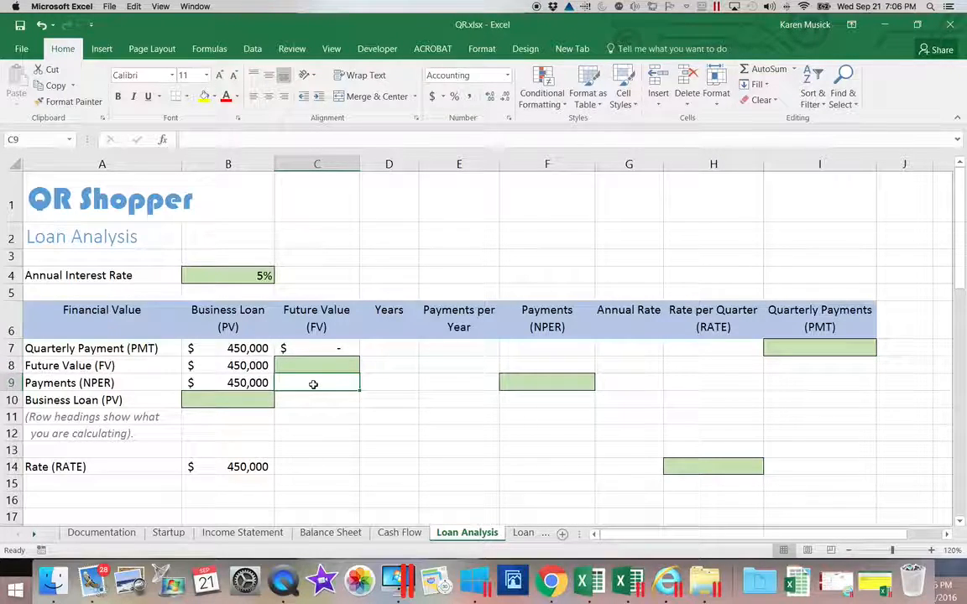
{"action": "type", "text": "="}
{"action": "scroll", "coordinate": [313, 367], "scroll_direction": "down", "scroll_amount": 3}
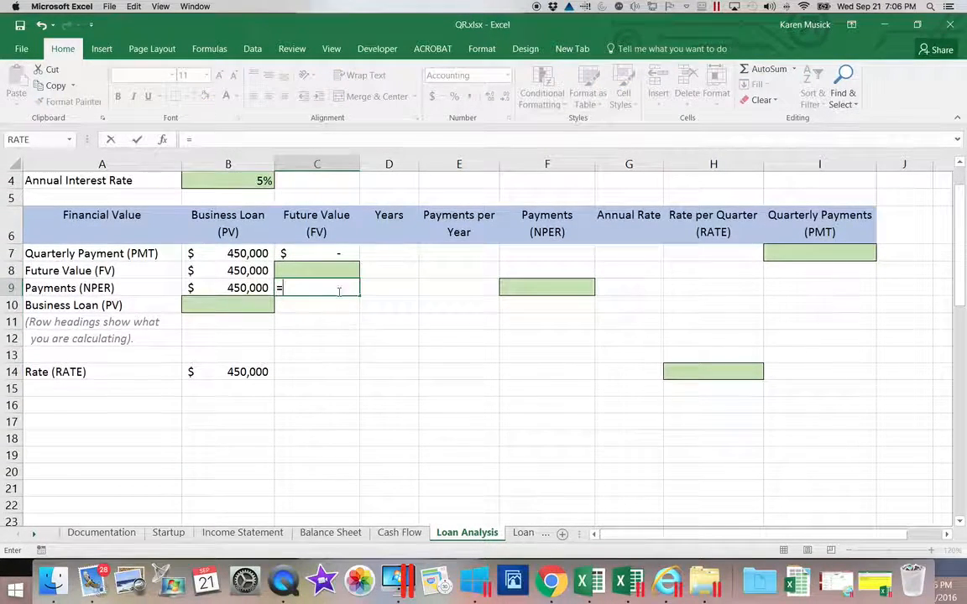
{"action": "left_click", "coordinate": [336, 252]}
{"action": "key", "text": "Return"}
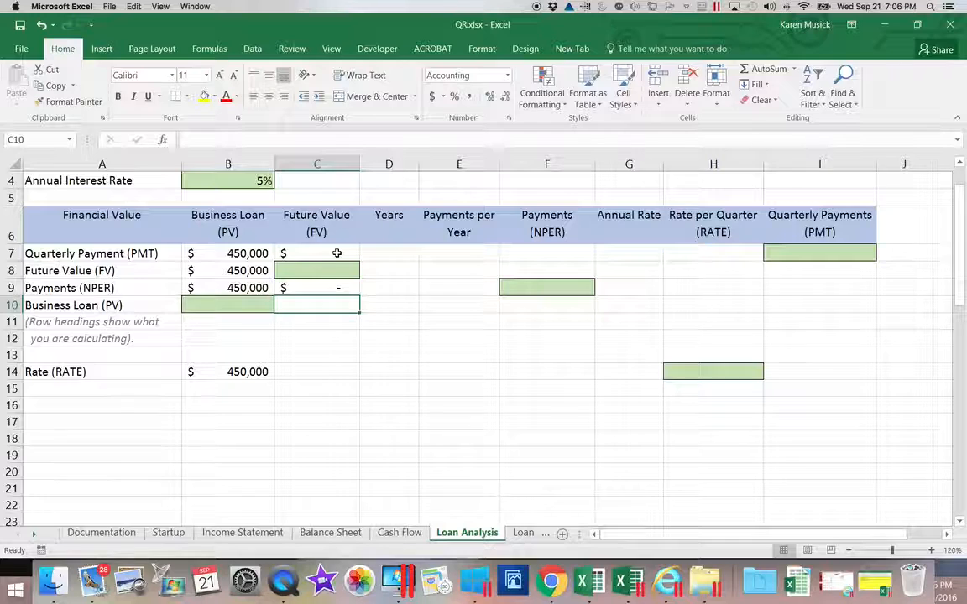
{"action": "type", "text": "="}
{"action": "left_click", "coordinate": [333, 253]}
{"action": "key", "text": "Return"}
Step: Link the Rate row's future value in C14 to C7
{"action": "left_click", "coordinate": [312, 375]}
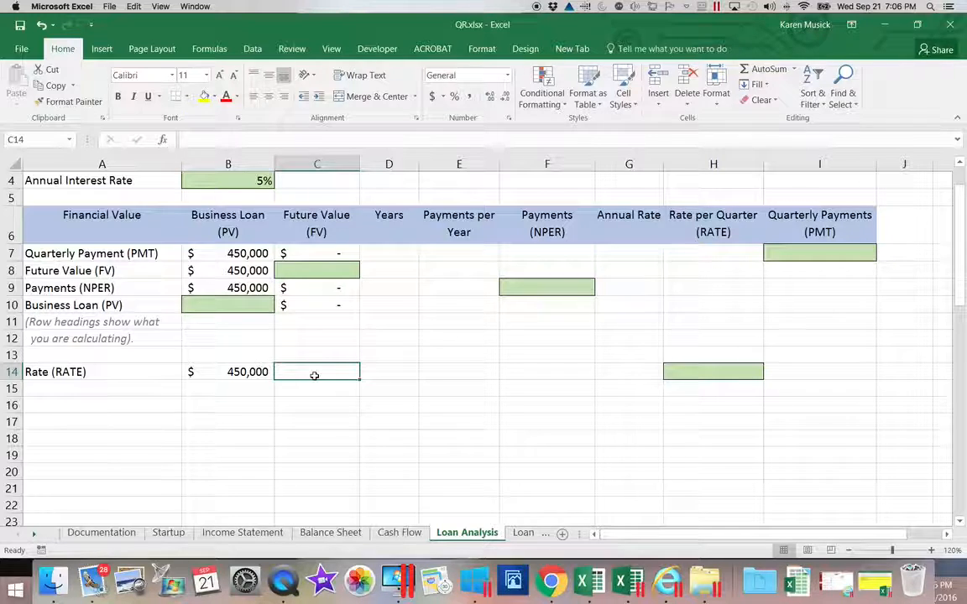
{"action": "type", "text": "="}
{"action": "left_click", "coordinate": [335, 254]}
{"action": "key", "text": "Return"}
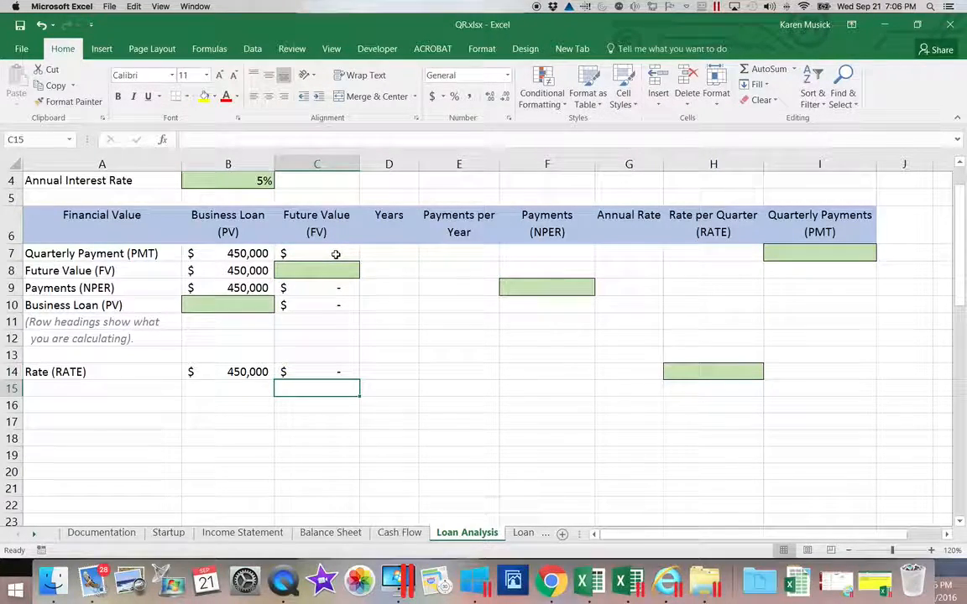
Step: Enter 5 years in D7 and 4 payments per year in E7 for the Quarterly Payment row
{"action": "left_click", "coordinate": [389, 256]}
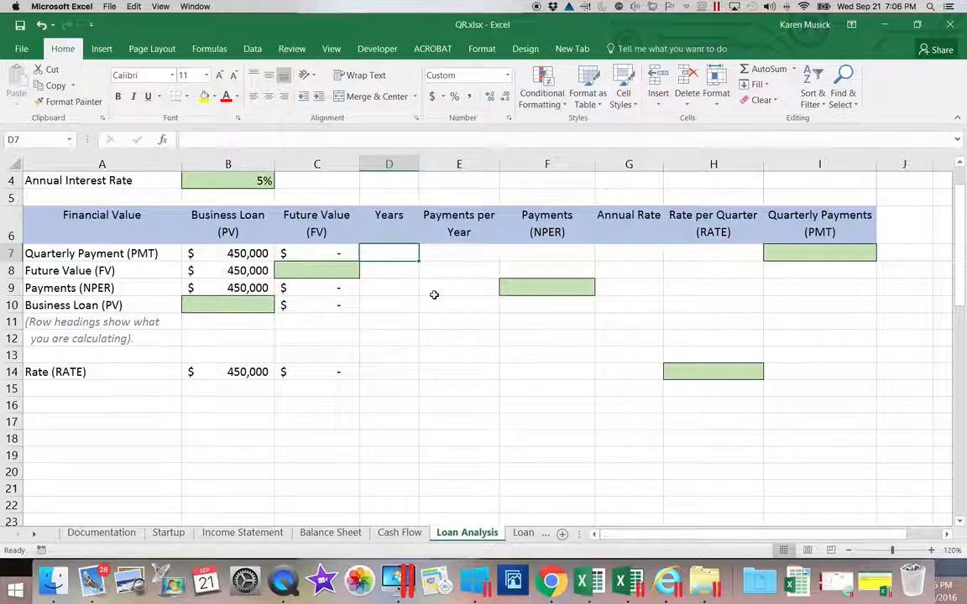
{"action": "type", "text": "5"}
{"action": "key", "text": "Return"}
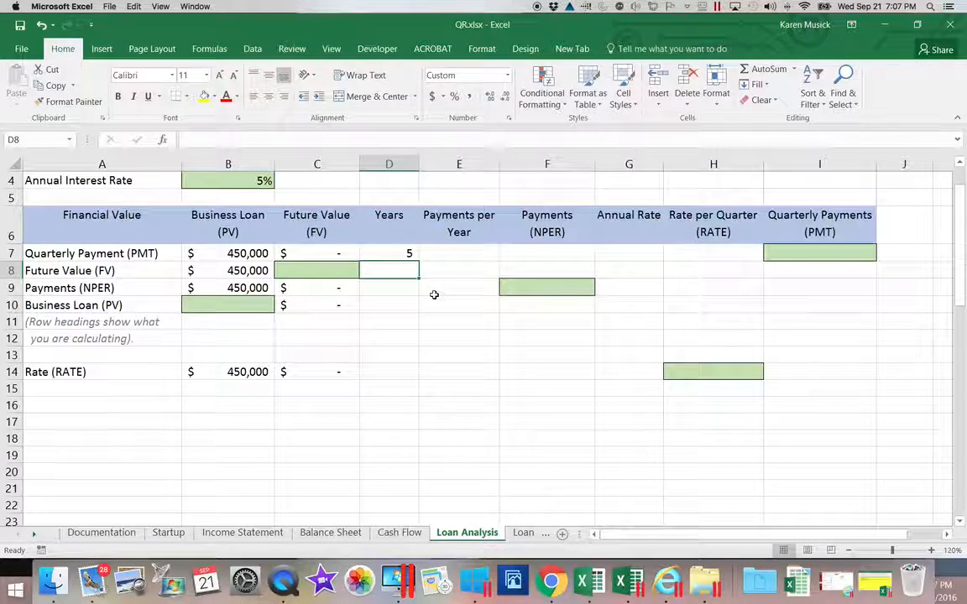
{"action": "key", "text": "Up"}
{"action": "key", "text": "Right"}
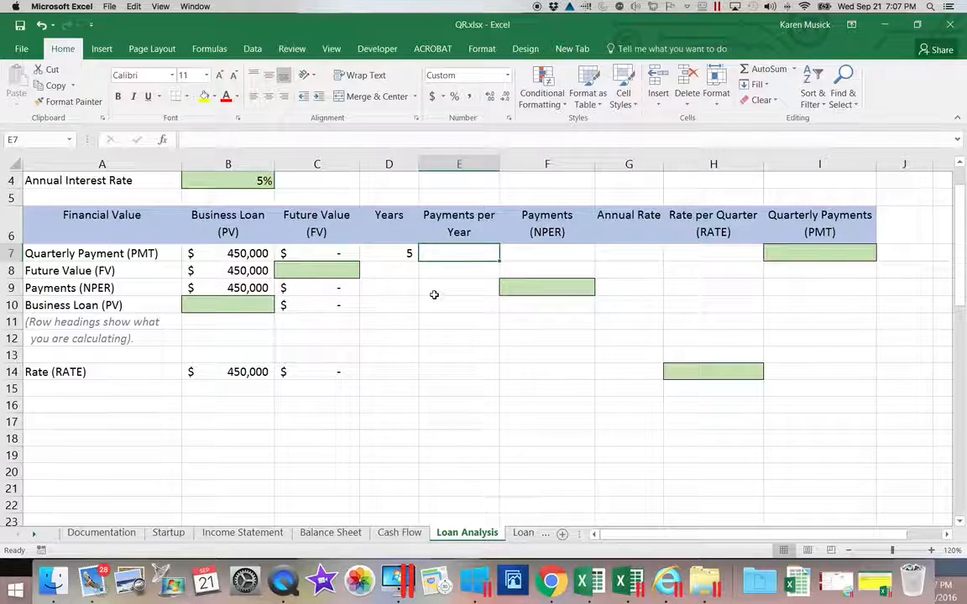
{"action": "type", "text": "4"}
{"action": "key", "text": "Return"}
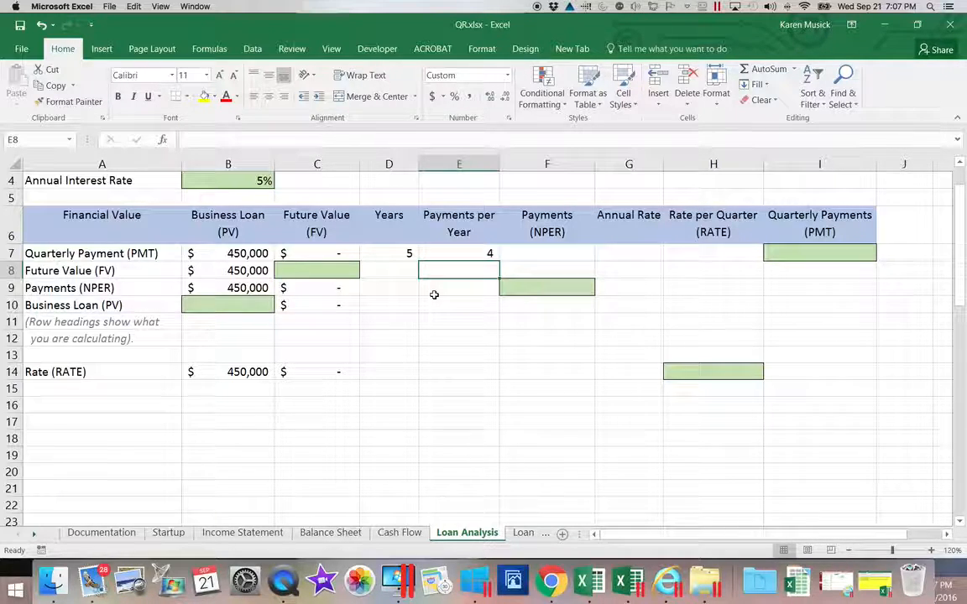
Step: Fill the Payments (NPER) row's Years cell D9 with the lightest theme green
{"action": "mouse_move", "coordinate": [406, 288]}
{"action": "left_mouse_down"}
{"action": "mouse_move", "coordinate": [439, 291]}
{"action": "mouse_move", "coordinate": [409, 291]}
{"action": "left_mouse_up"}
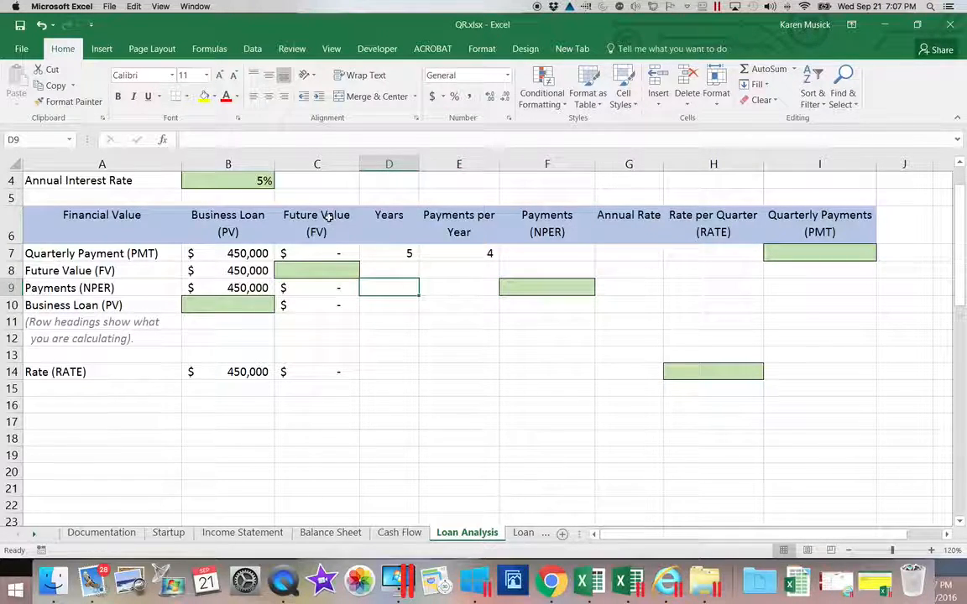
{"action": "left_click", "coordinate": [214, 96]}
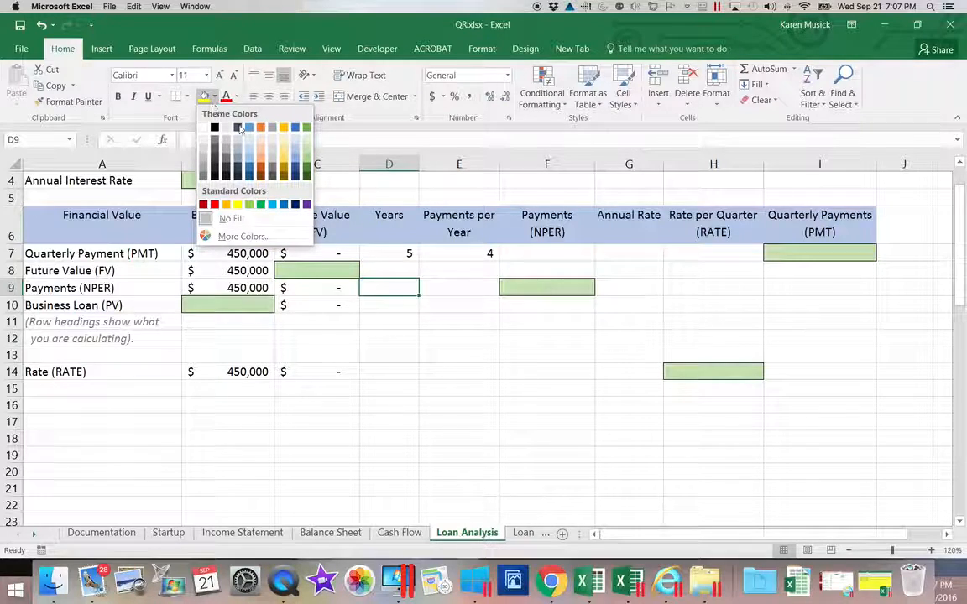
{"action": "left_click", "coordinate": [307, 139]}
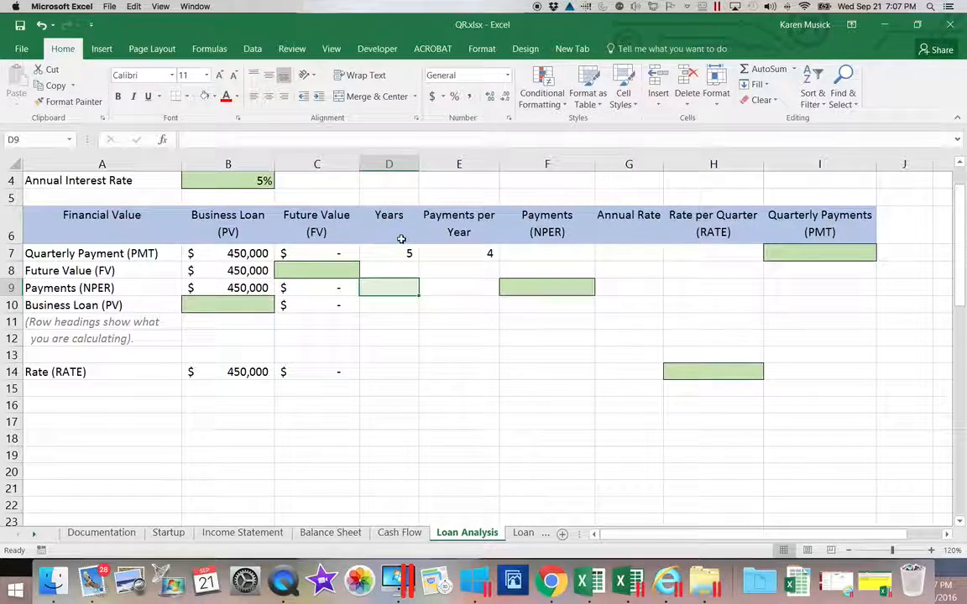
Step: Link the Years value in D8 to D7 and the one in D10 to D8 with reference formulas
{"action": "left_click", "coordinate": [402, 275]}
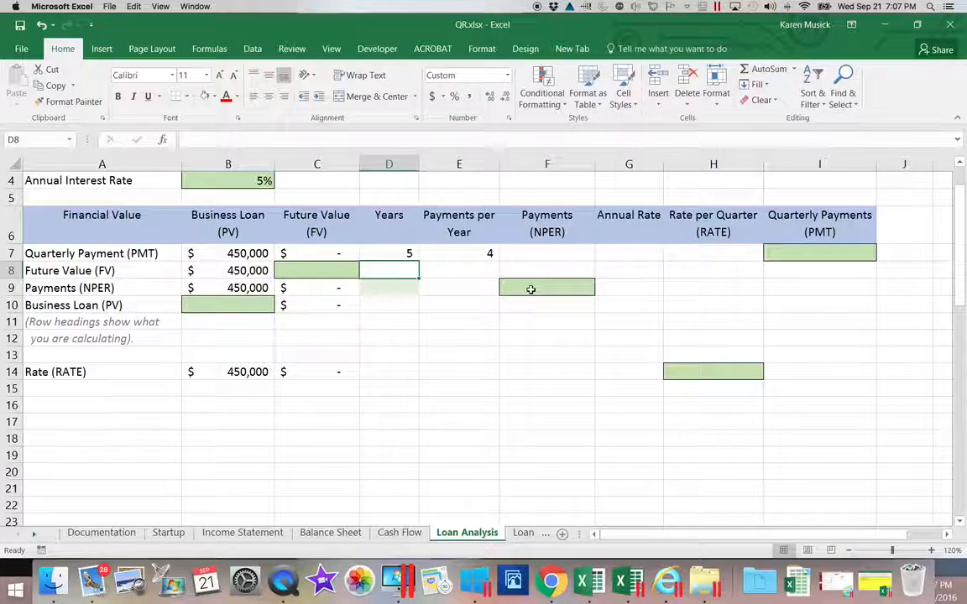
{"action": "type", "text": "="}
{"action": "left_click", "coordinate": [390, 254]}
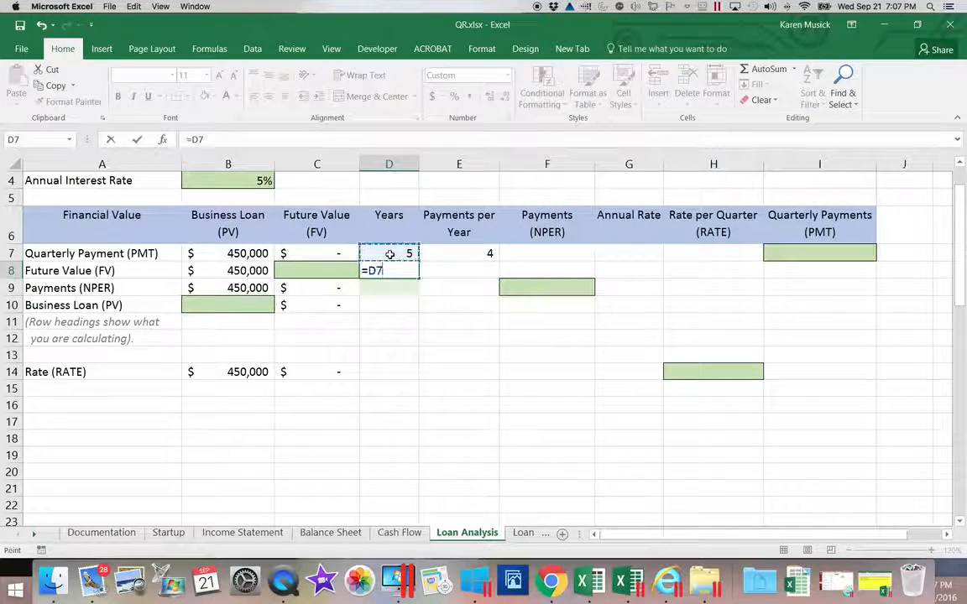
{"action": "key", "text": "Return"}
{"action": "left_click", "coordinate": [391, 308]}
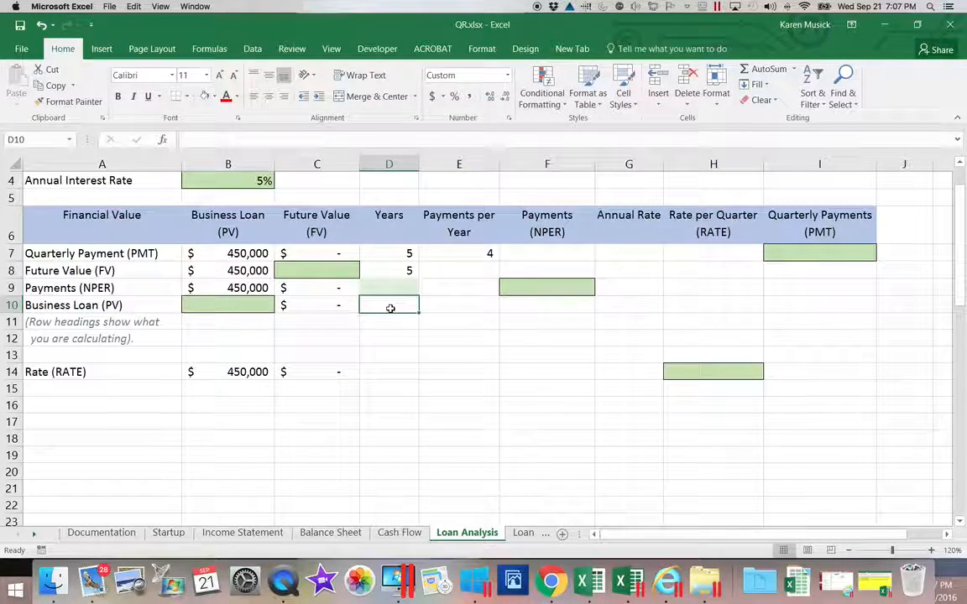
{"action": "type", "text": "="}
{"action": "left_click", "coordinate": [401, 270]}
{"action": "key", "text": "Return"}
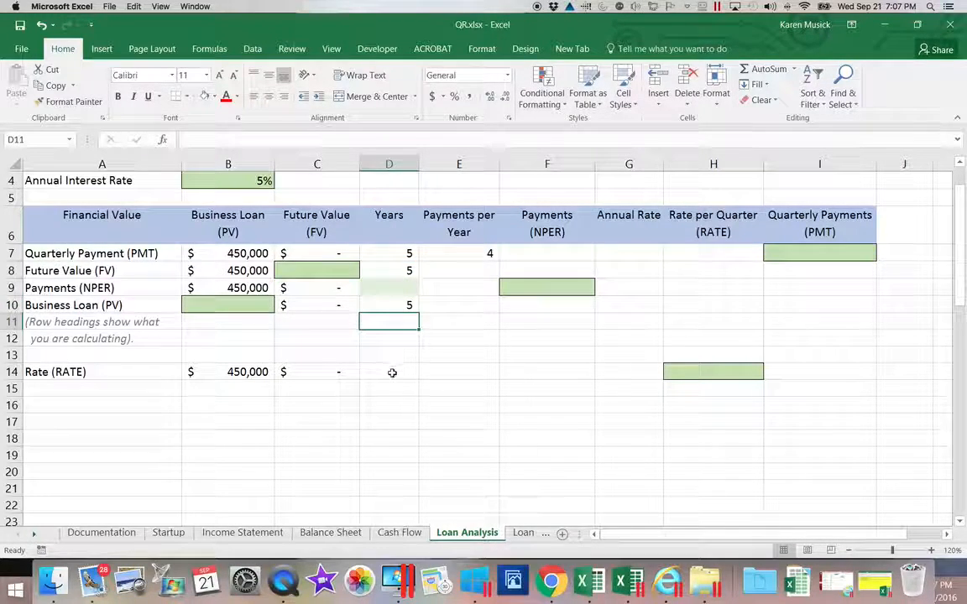
Step: Link the Rate row's Years value in D14 to D10 with a reference formula
{"action": "left_click", "coordinate": [392, 372]}
{"action": "type", "text": "="}
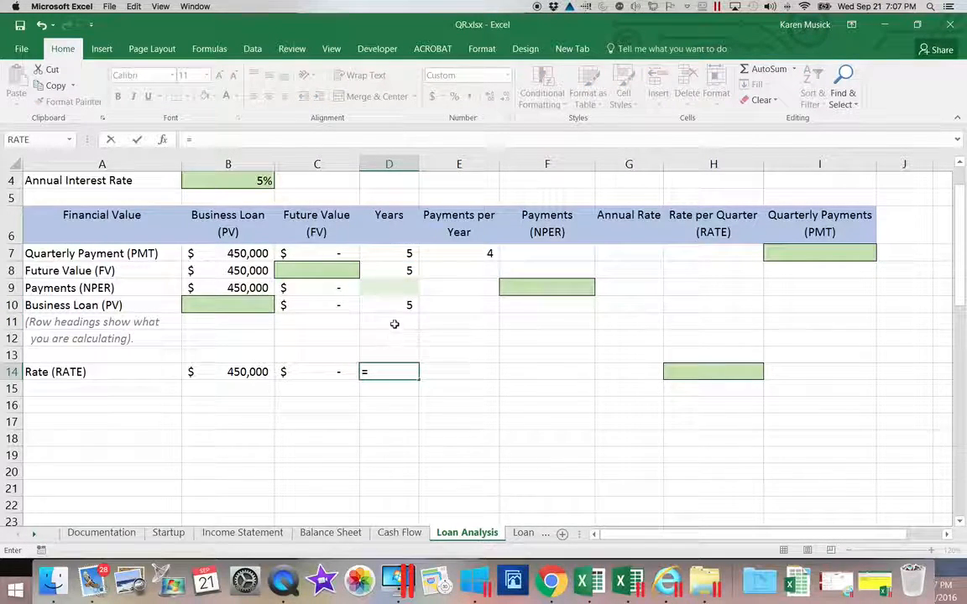
{"action": "left_click", "coordinate": [395, 306]}
{"action": "key", "text": "Return"}
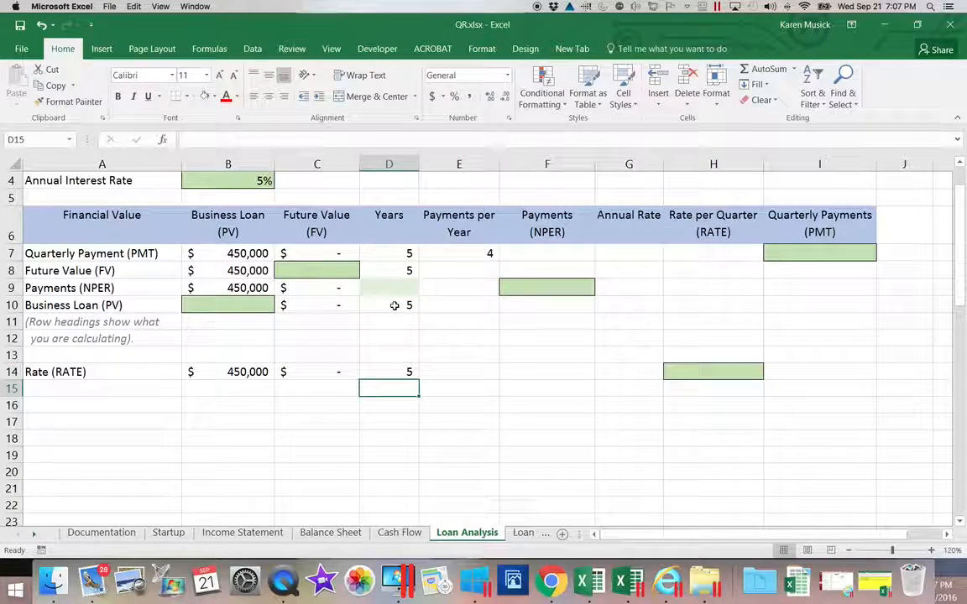
Step: Link the Payments per Year cells E8, E9 and E10 each to the cell directly above with reference formulas
{"action": "left_click", "coordinate": [474, 274]}
{"action": "type", "text": "=E7"}
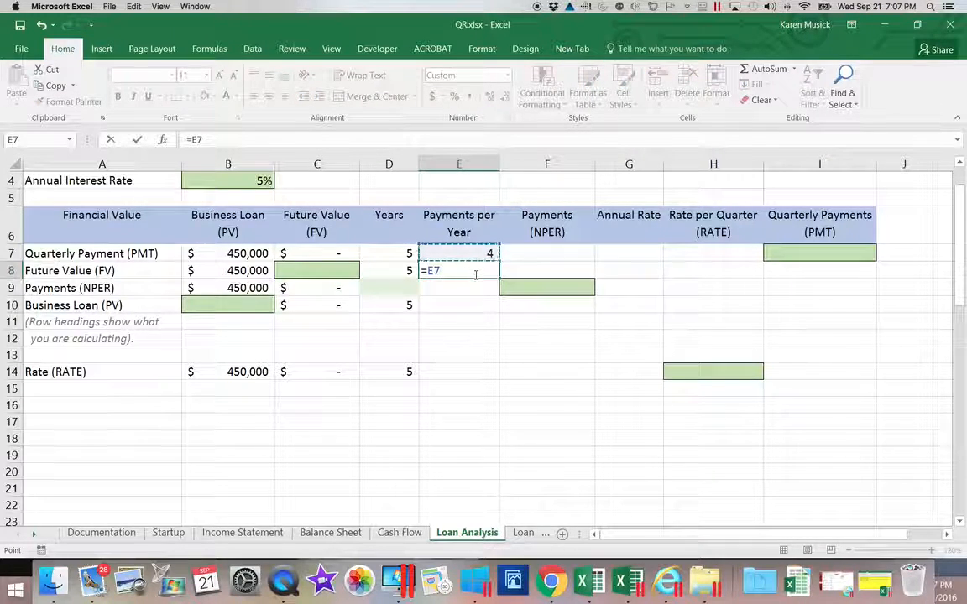
{"action": "key", "text": "Return"}
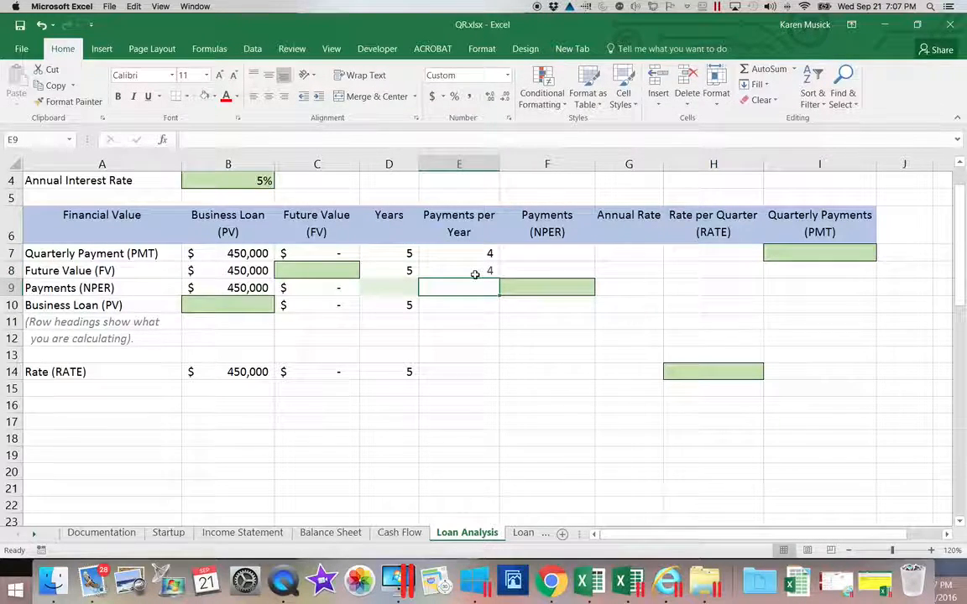
{"action": "type", "text": "="}
{"action": "left_click", "coordinate": [474, 270]}
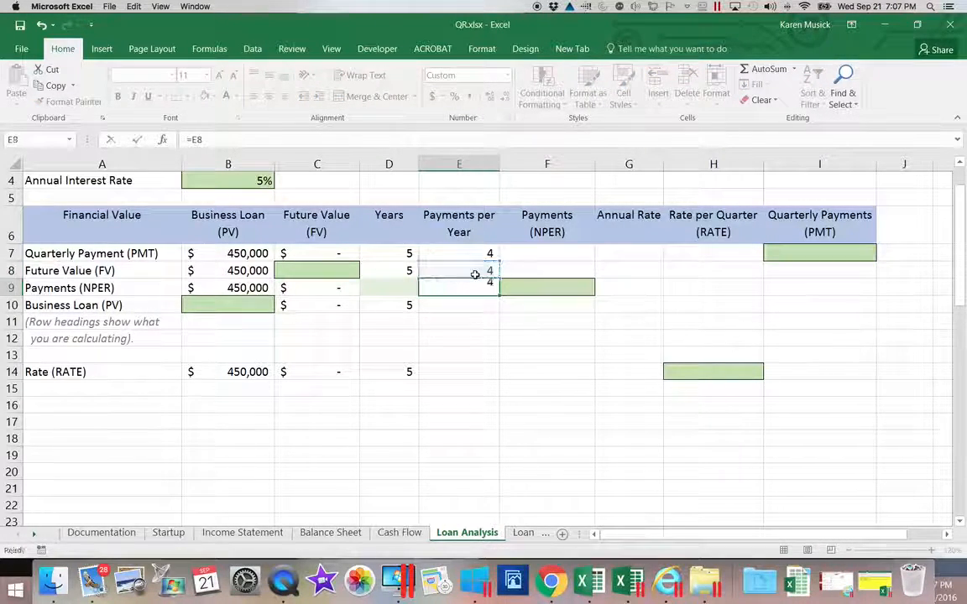
{"action": "key", "text": "Return"}
{"action": "type", "text": "="}
{"action": "left_click", "coordinate": [475, 290]}
{"action": "key", "text": "Return"}
Step: Link the Rate row's Payments per Year value in E14 to E10
{"action": "left_click", "coordinate": [473, 372]}
{"action": "type", "text": "="}
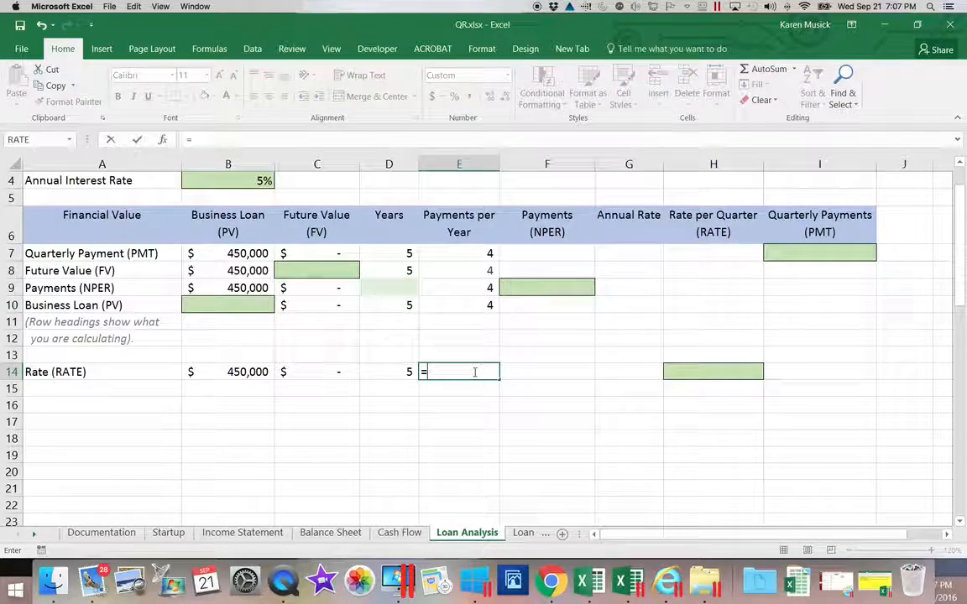
{"action": "left_click", "coordinate": [472, 311]}
{"action": "key", "text": "Return"}
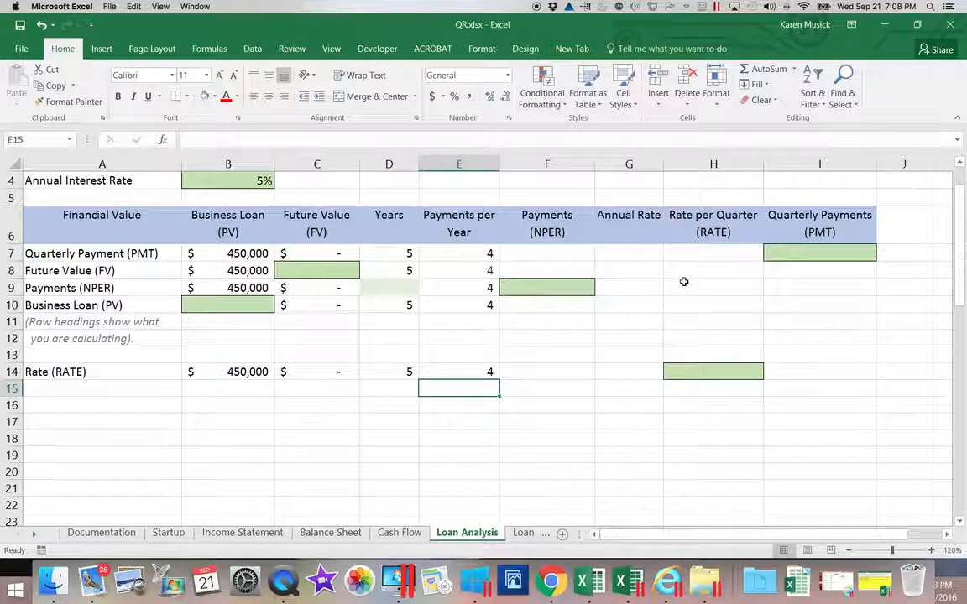
Step: Link the Quarterly Payment row's Annual Rate in G7 to the annual interest rate with the absolute reference =$B$4
{"action": "left_click", "coordinate": [641, 254]}
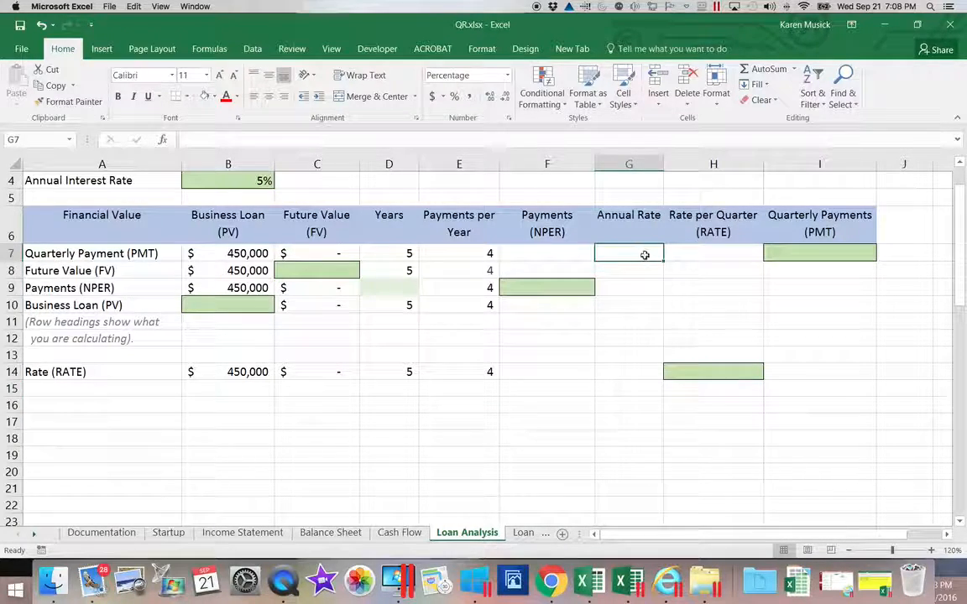
{"action": "type", "text": "="}
{"action": "scroll", "coordinate": [654, 253], "scroll_direction": "right", "scroll_amount": 6}
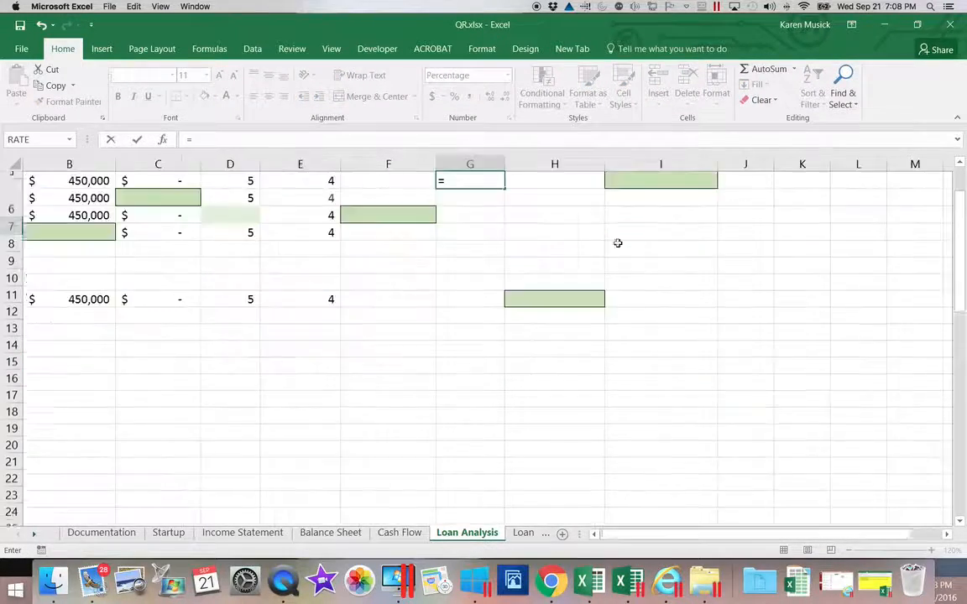
{"action": "scroll", "coordinate": [636, 250], "scroll_direction": "down", "scroll_amount": 3}
{"action": "left_click_drag", "start_coordinate": [729, 533], "coordinate": [615, 535]}
{"action": "left_click_drag", "start_coordinate": [963, 320], "coordinate": [956, 235]}
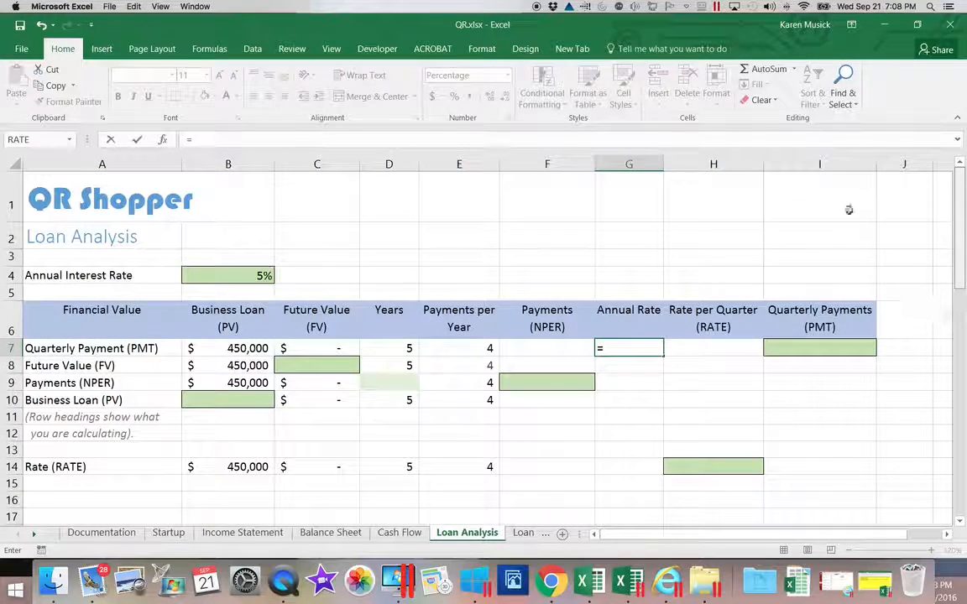
{"action": "left_click", "coordinate": [234, 273]}
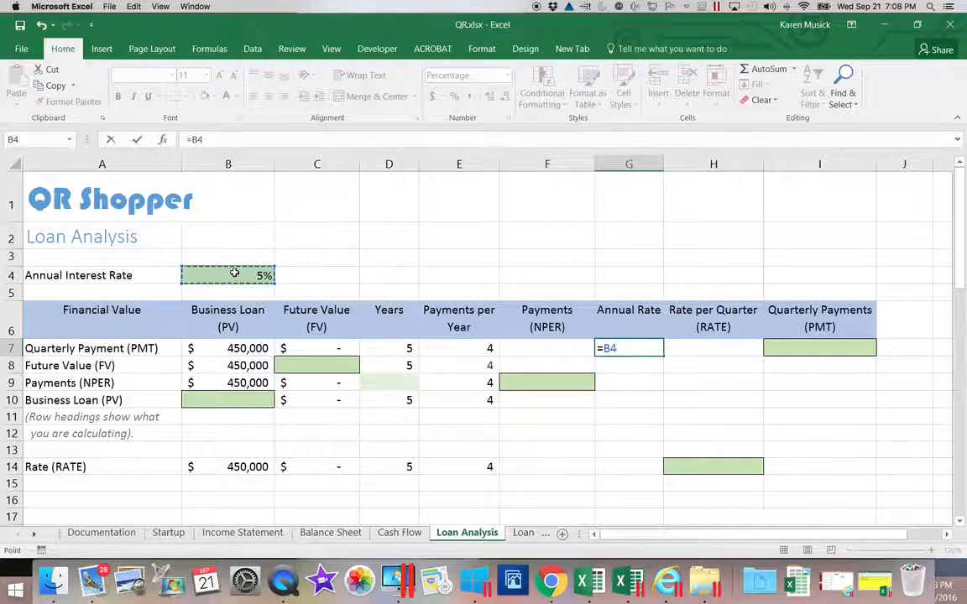
{"action": "left_click", "coordinate": [195, 139]}
{"action": "type", "text": "$0"}
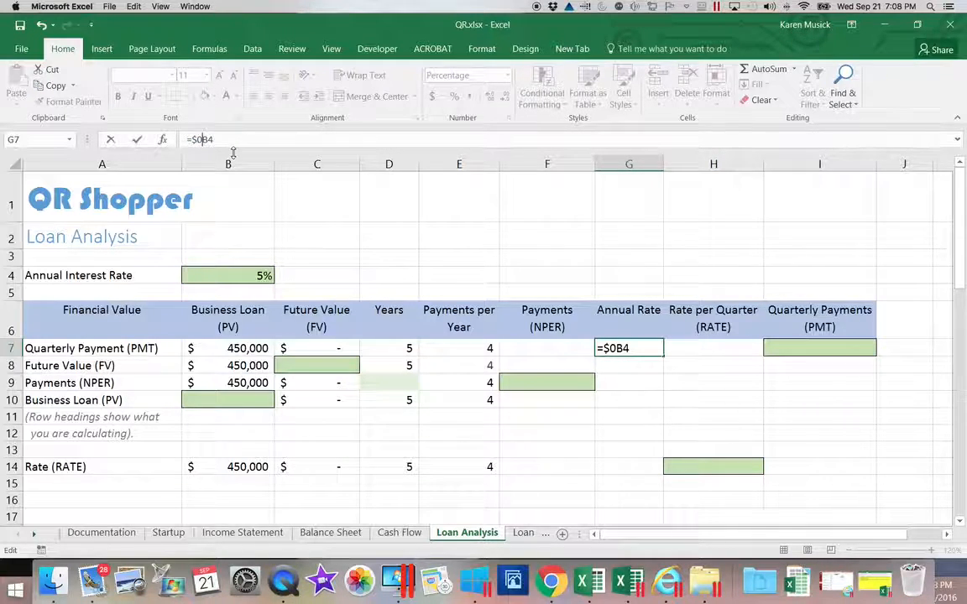
{"action": "type", "text": "="}
{"action": "key", "text": "BackSpace"}
{"action": "key", "text": "BackSpace"}
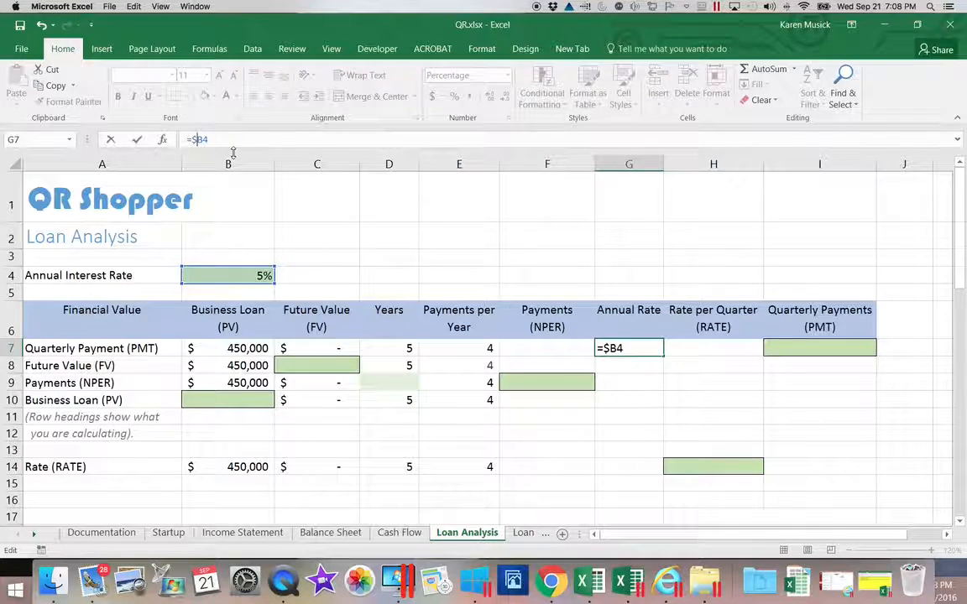
{"action": "type", "text": "$"}
{"action": "key", "text": "Return"}
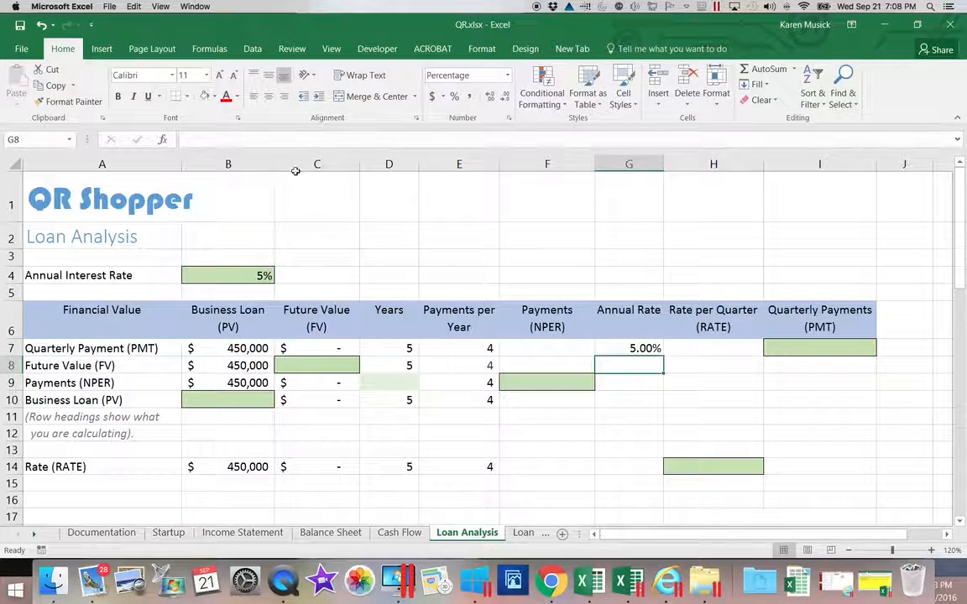
Step: Copy the Annual Rate formula from G7 into G8:G10
{"action": "left_click", "coordinate": [621, 347]}
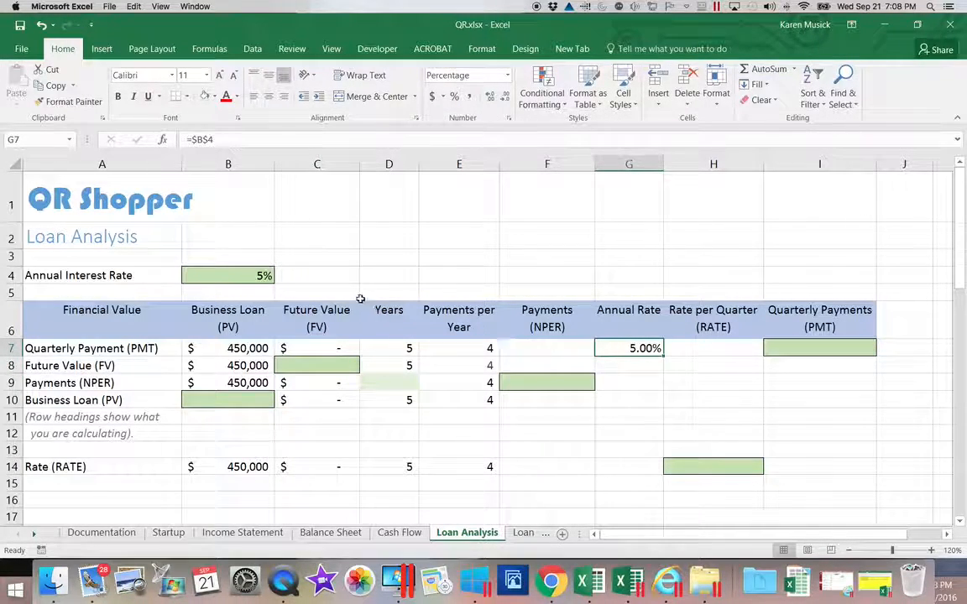
{"action": "left_click", "coordinate": [57, 87]}
{"action": "left_click_drag", "start_coordinate": [644, 366], "coordinate": [645, 397]}
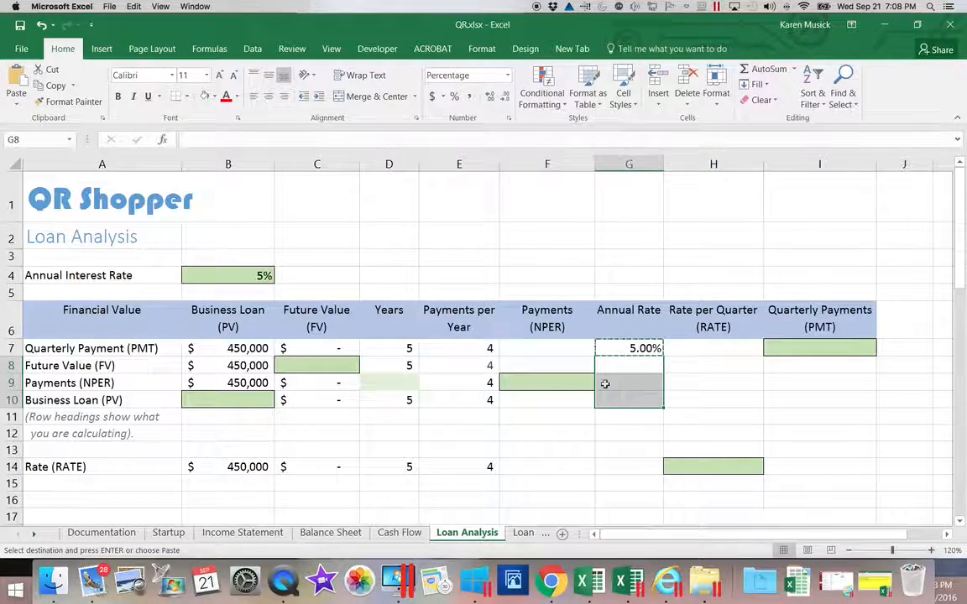
{"action": "left_click", "coordinate": [20, 78]}
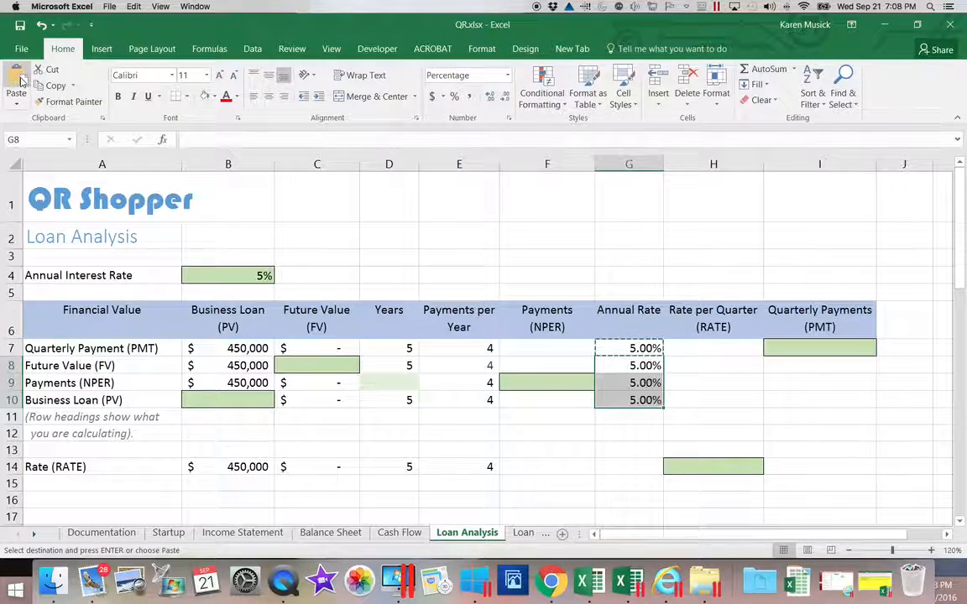
Step: Fill the Rate row's Annual Rate cell G14 with the same light green used in D9
{"action": "left_click", "coordinate": [628, 466]}
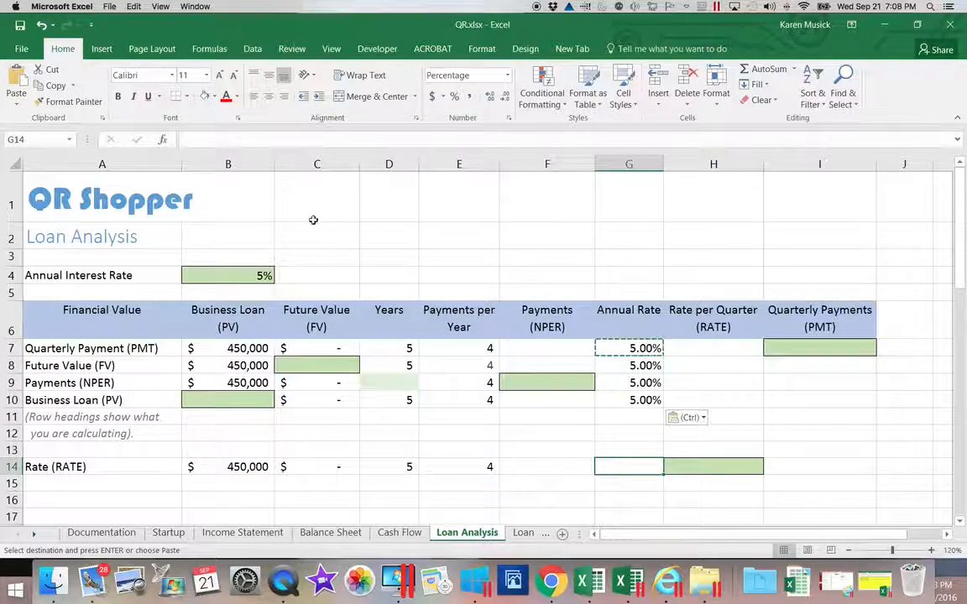
{"action": "left_click", "coordinate": [205, 96]}
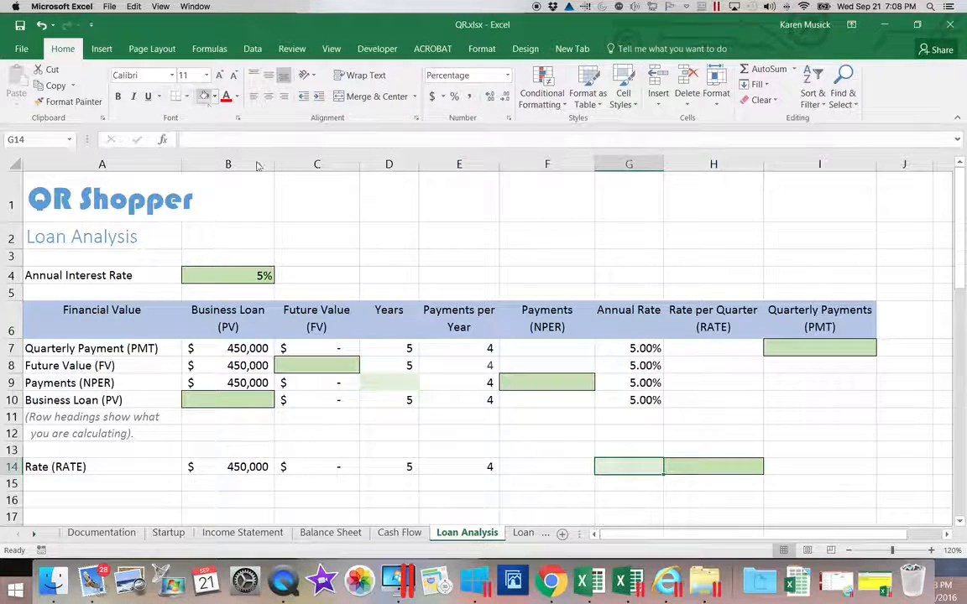
{"action": "left_click", "coordinate": [709, 463]}
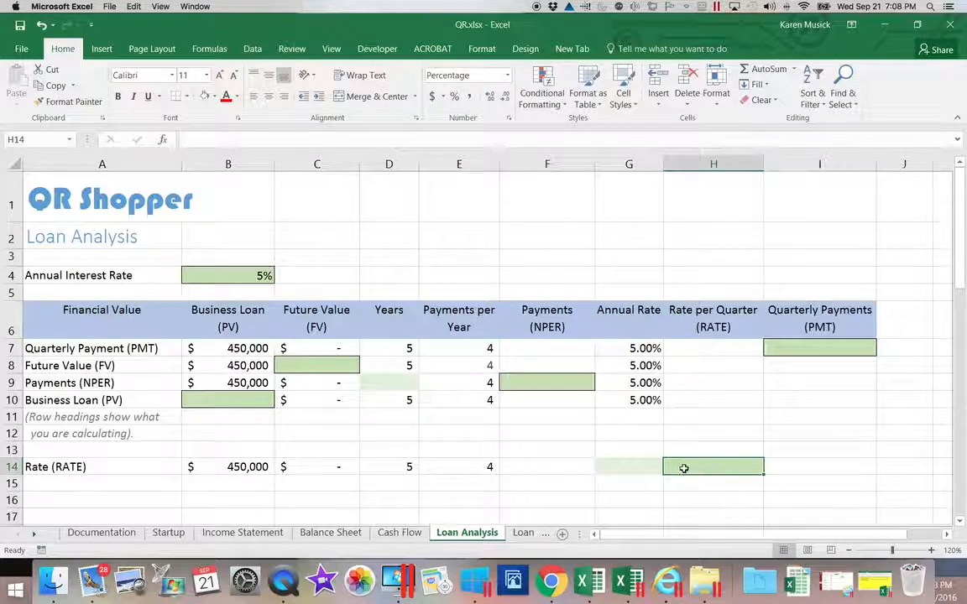
{"action": "left_click", "coordinate": [623, 465]}
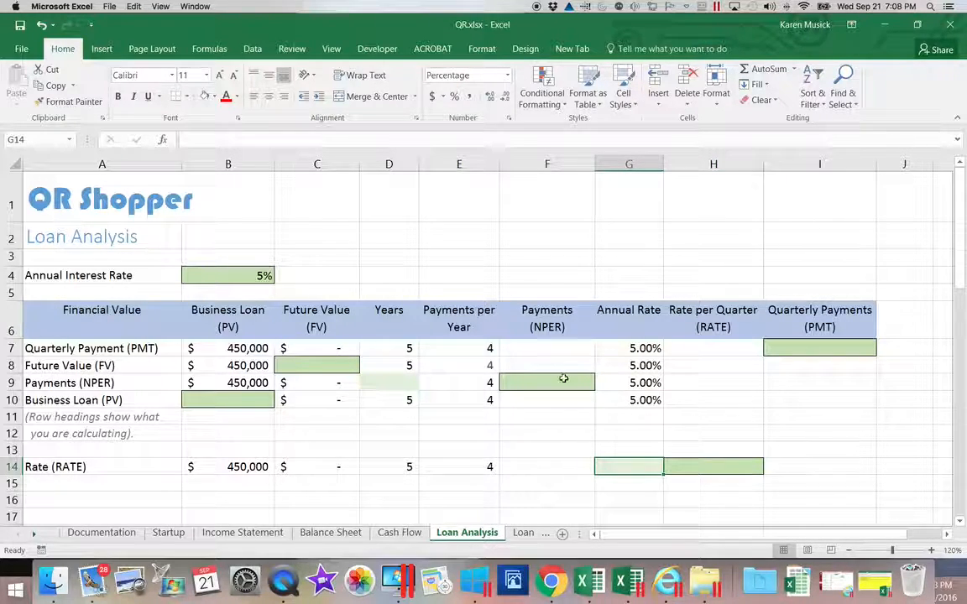
Step: Calculate the Quarterly Payment row's number of payments in F7 with the formula =D7*E7
{"action": "left_click", "coordinate": [564, 350]}
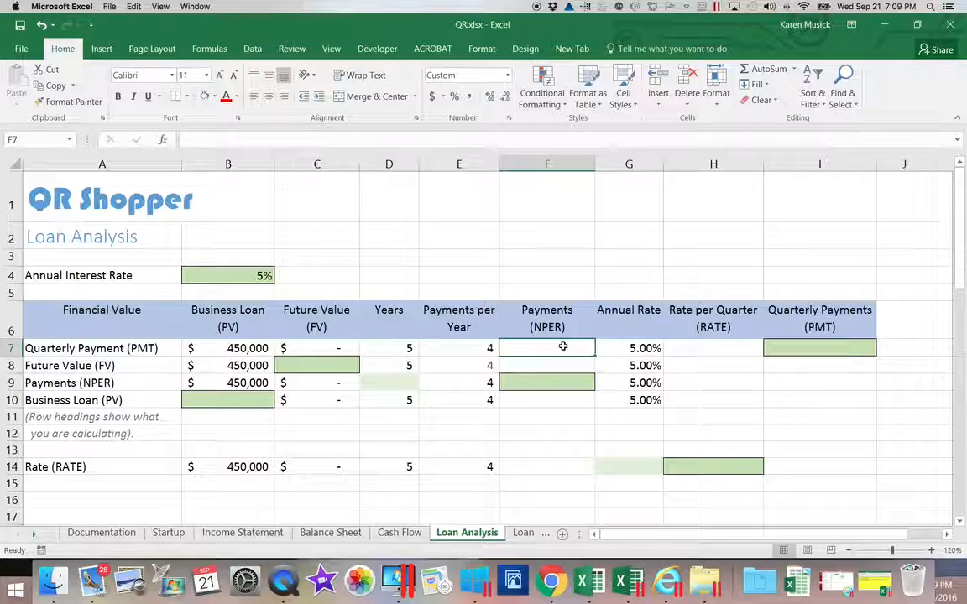
{"action": "type", "text": "="}
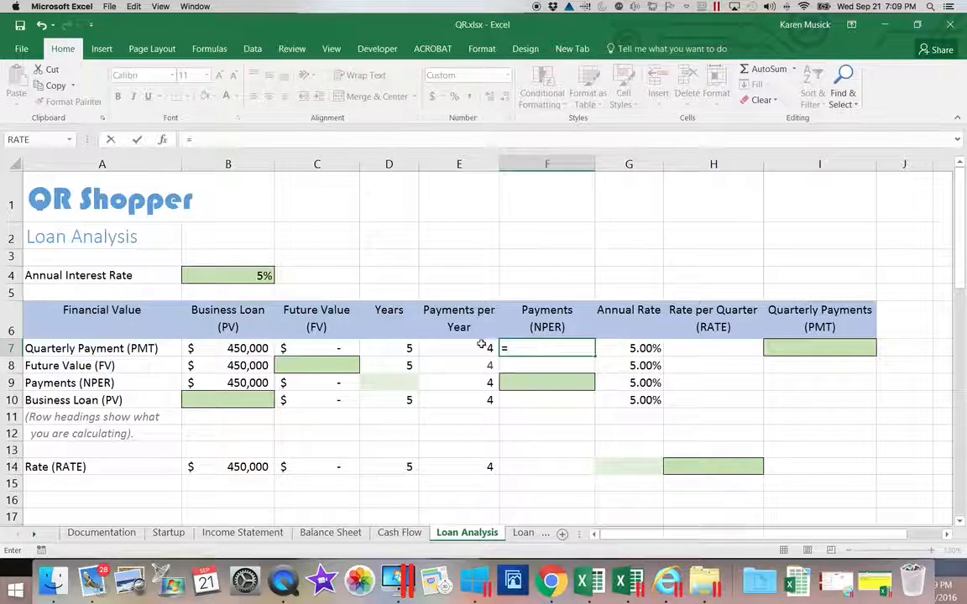
{"action": "left_click", "coordinate": [409, 349]}
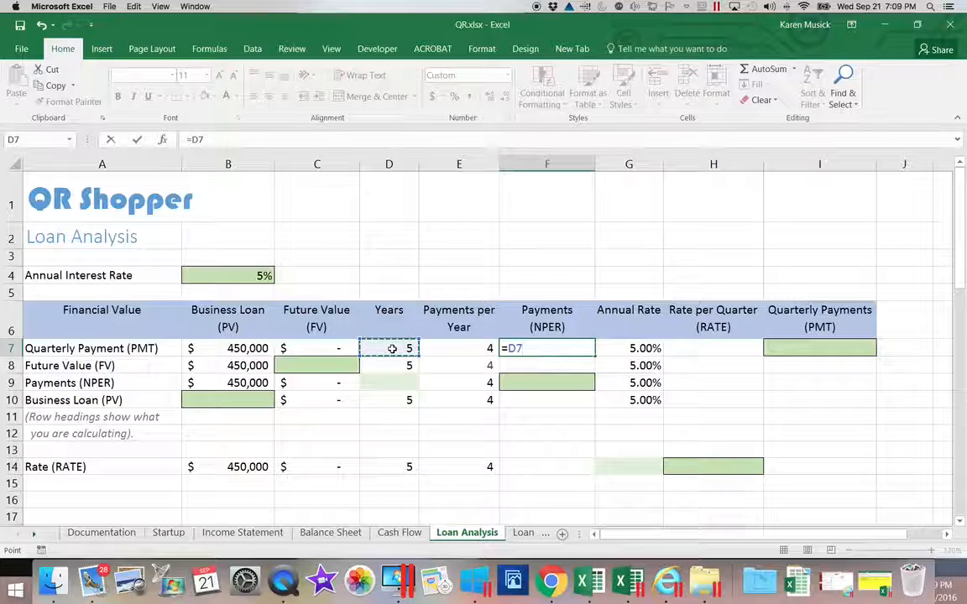
{"action": "type", "text": "*"}
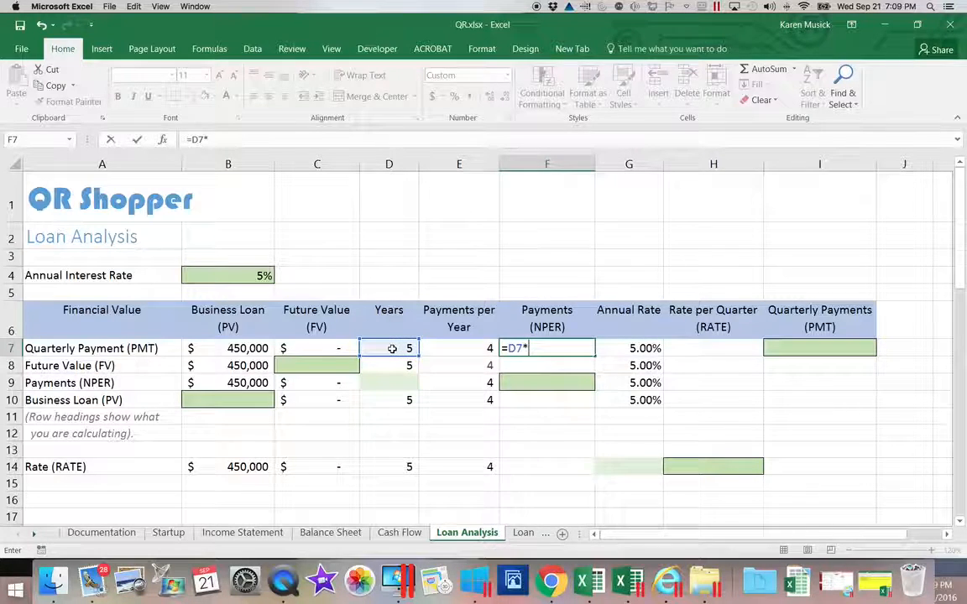
{"action": "left_click", "coordinate": [444, 349]}
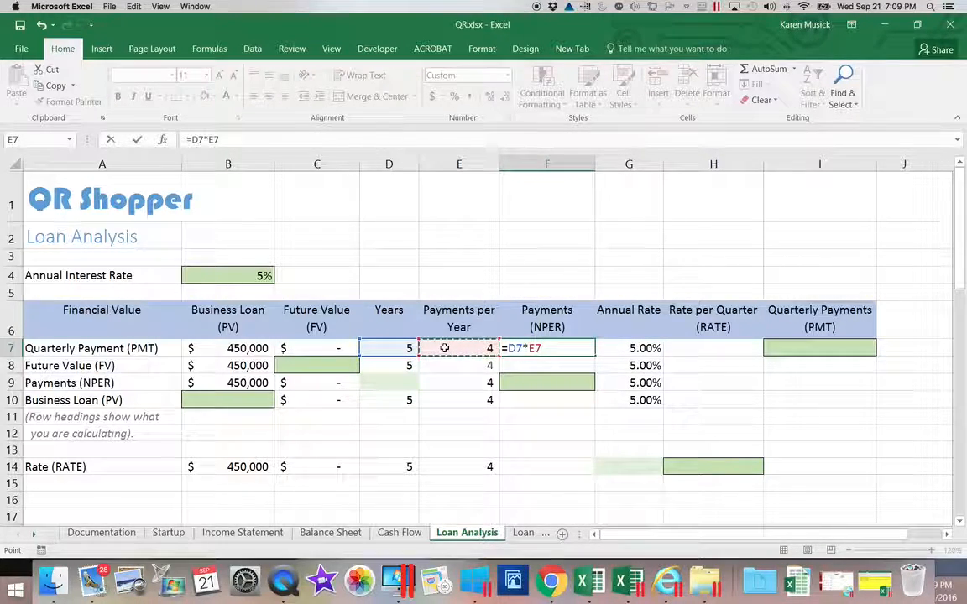
{"action": "key", "text": "Return"}
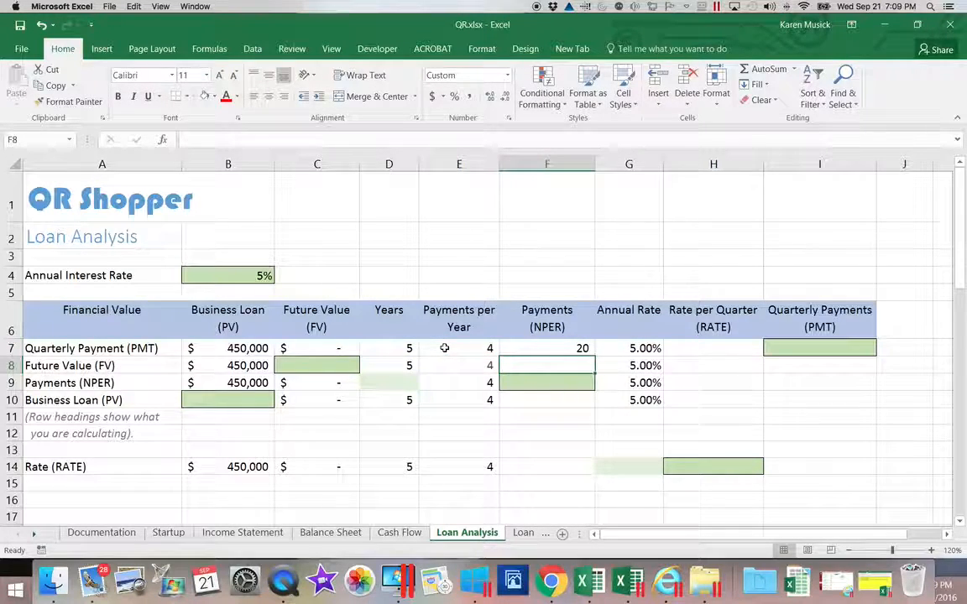
Step: Copy the number-of-payments formula from F7 to F8, F10 and F14, leaving out the green NPER cell F9
{"action": "left_click", "coordinate": [556, 347]}
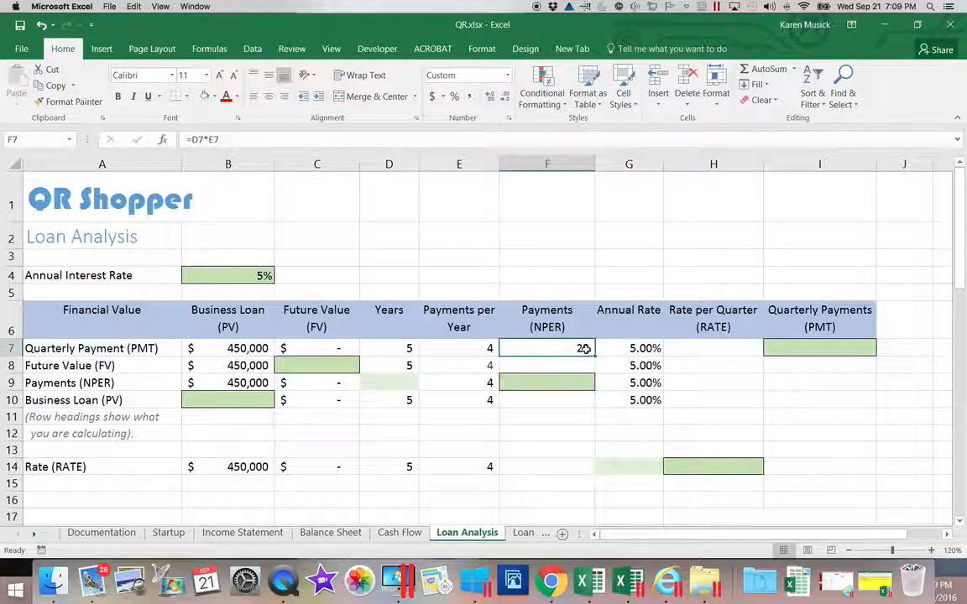
{"action": "left_click_drag", "start_coordinate": [594, 356], "coordinate": [595, 372]}
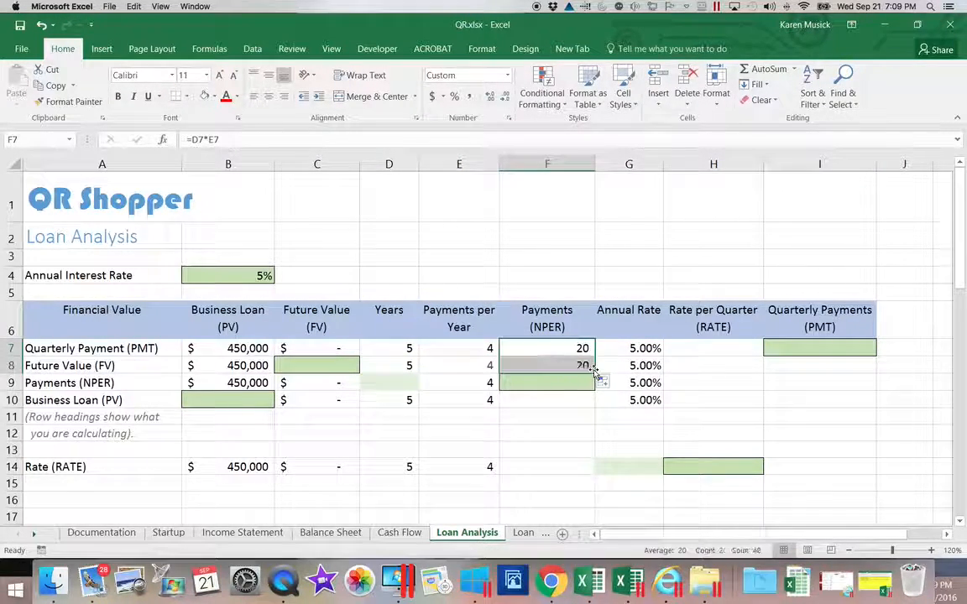
{"action": "left_click", "coordinate": [583, 365]}
{"action": "left_click", "coordinate": [55, 86]}
{"action": "left_click", "coordinate": [518, 403]}
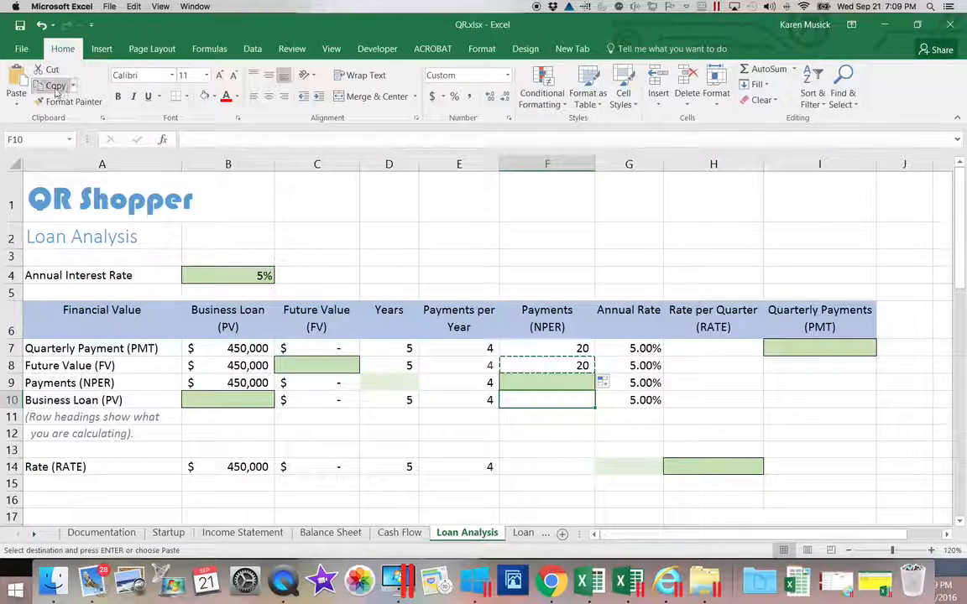
{"action": "left_click", "coordinate": [19, 84]}
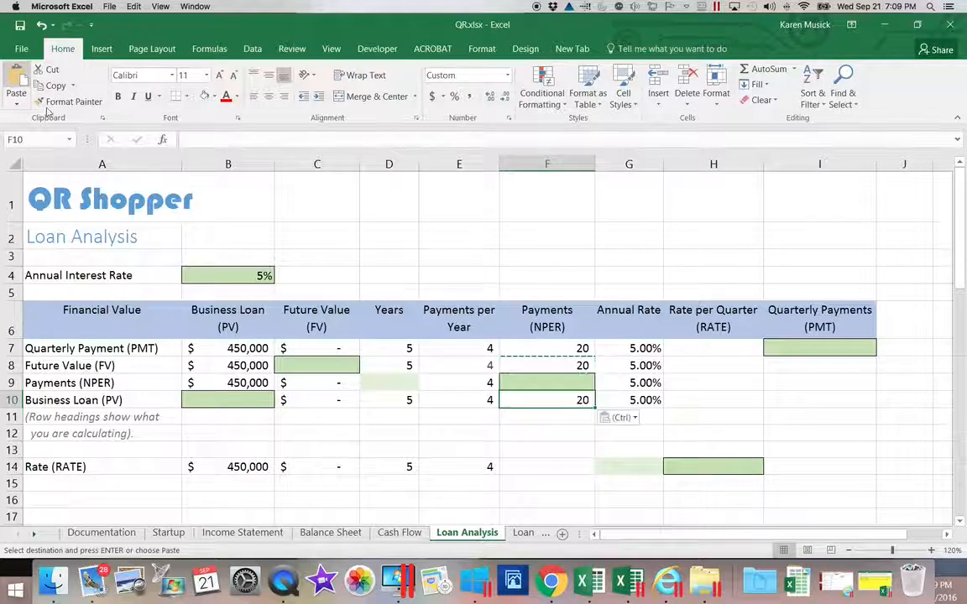
{"action": "left_click", "coordinate": [509, 464]}
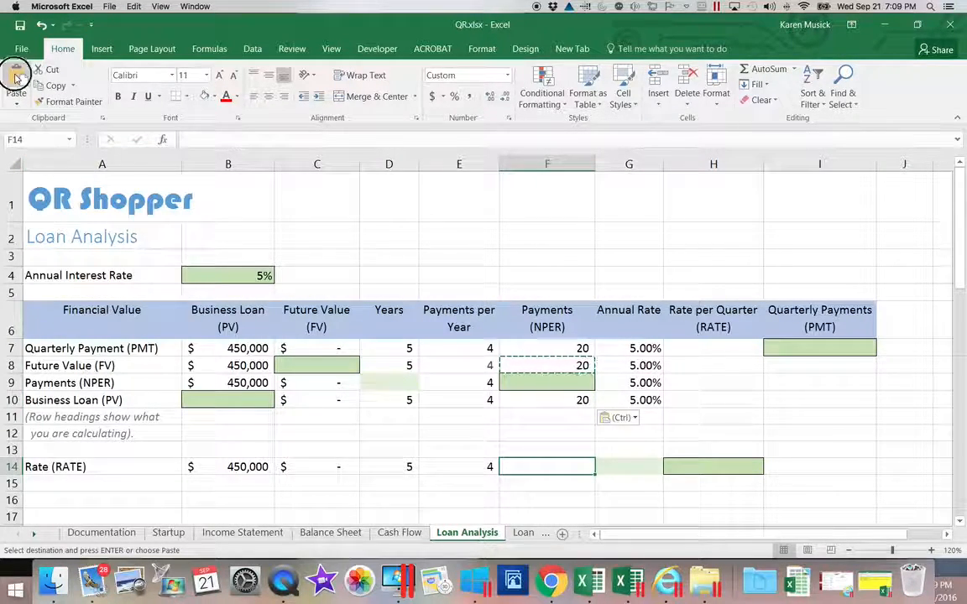
{"action": "left_click", "coordinate": [16, 79]}
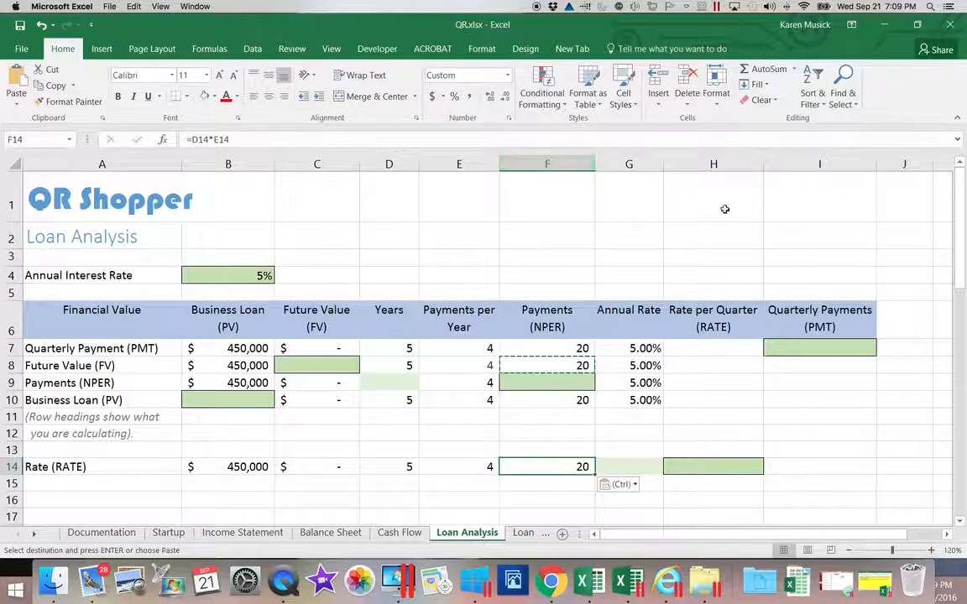
Step: Calculate the rate per quarter in H7 with the formula =G7/E7 and copy it down to H8:H10
{"action": "left_click", "coordinate": [725, 347]}
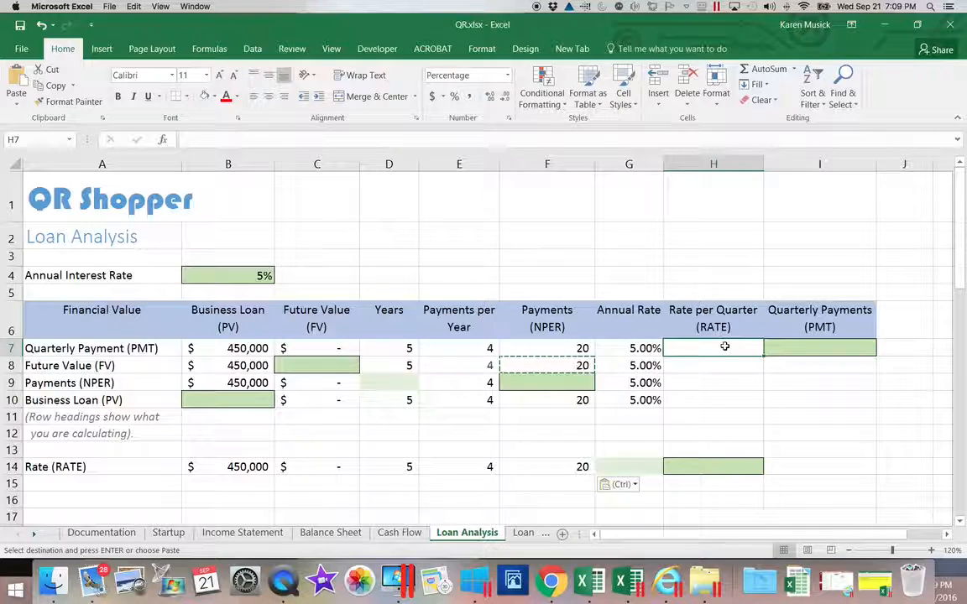
{"action": "type", "text": "="}
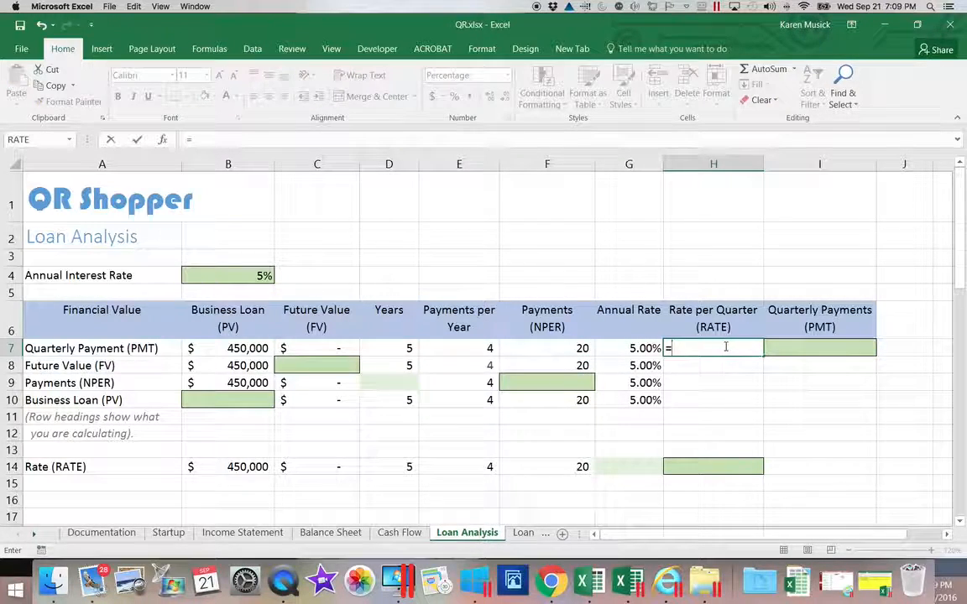
{"action": "left_click", "coordinate": [631, 346]}
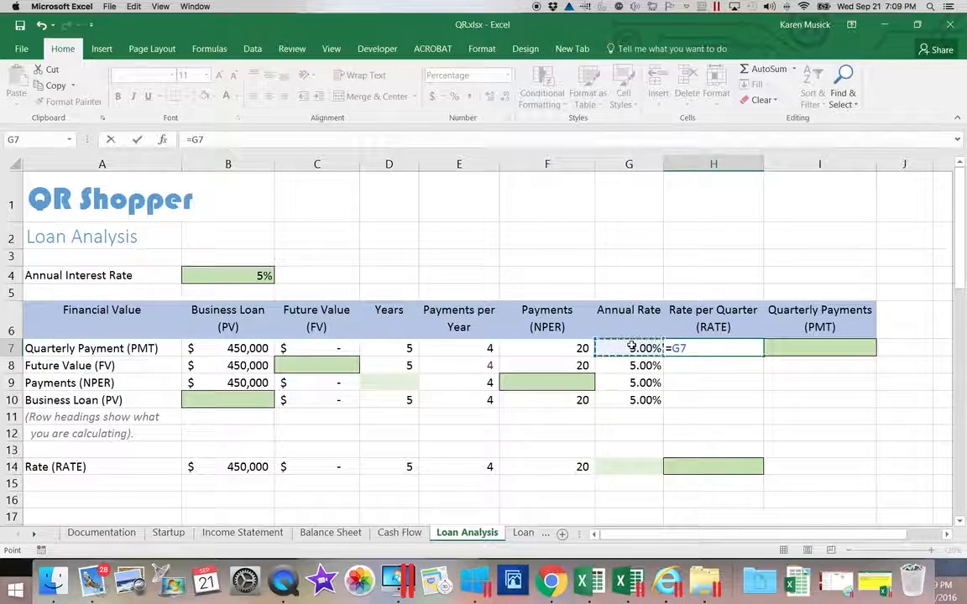
{"action": "type", "text": "/"}
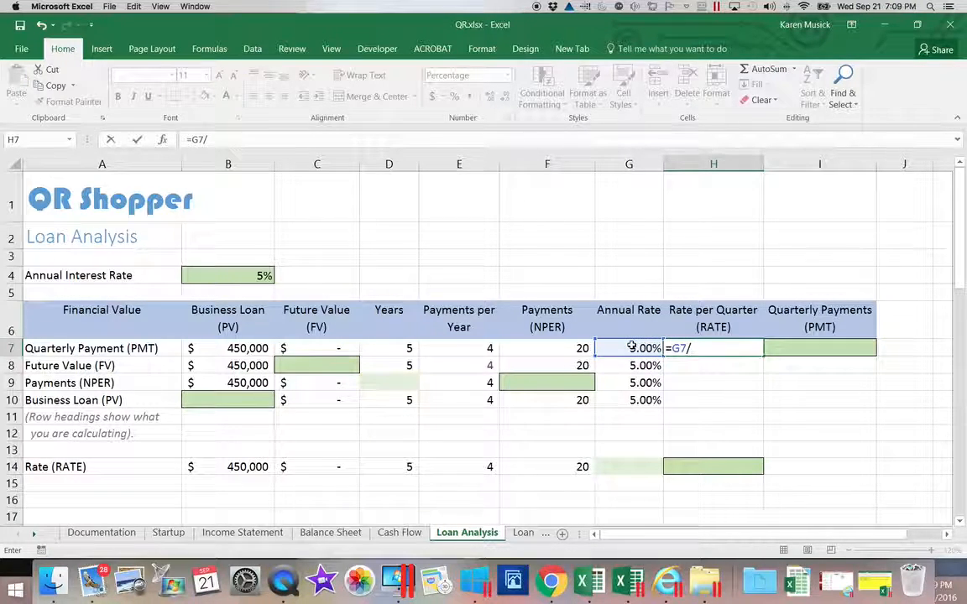
{"action": "left_click", "coordinate": [490, 347]}
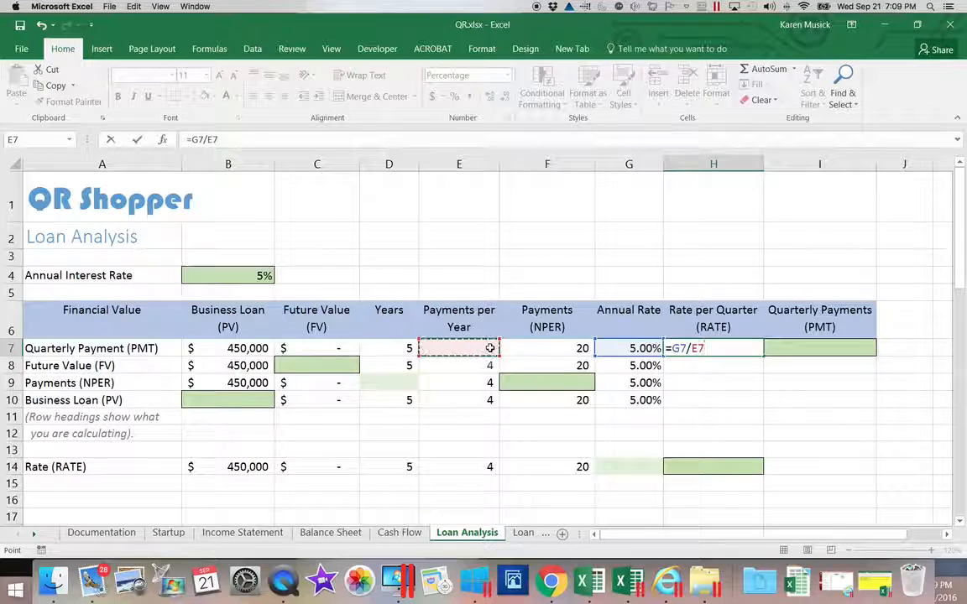
{"action": "key", "text": "Return"}
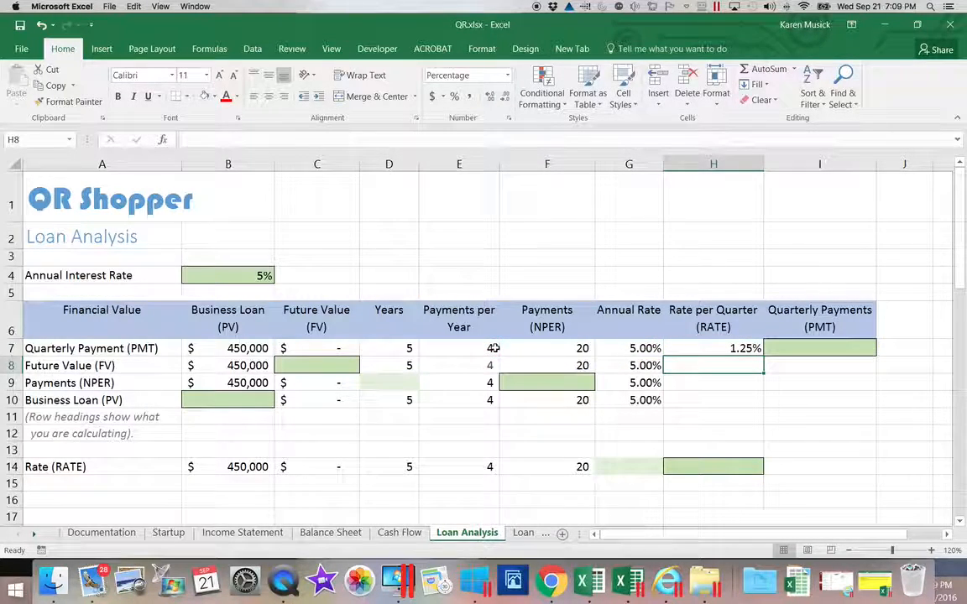
{"action": "left_click", "coordinate": [711, 345]}
{"action": "left_click_drag", "start_coordinate": [763, 357], "coordinate": [764, 401]}
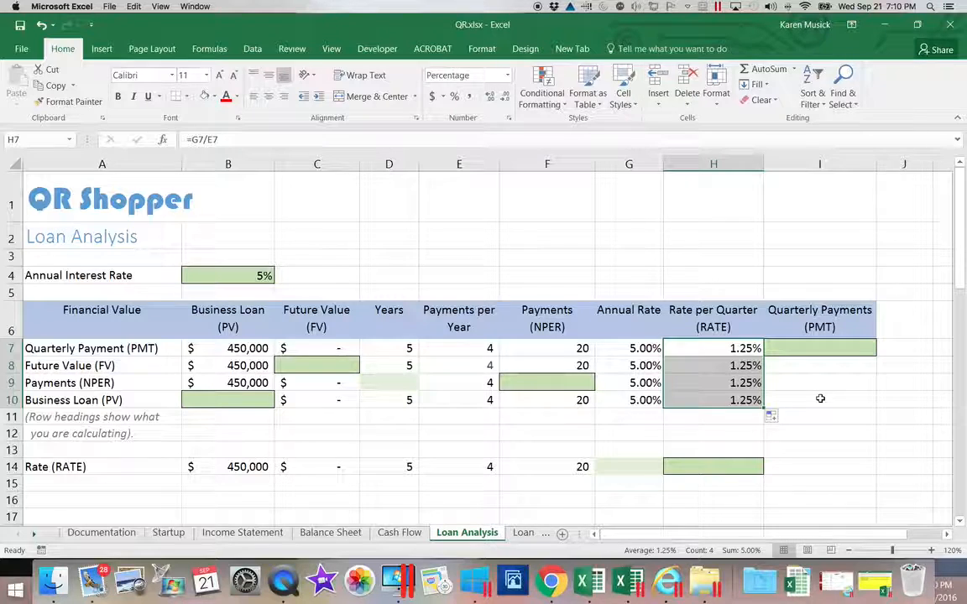
Step: Insert the PMT financial function in the Quarterly Payment row's green cell I7, keeping row 7 uncovered by the arguments dialog
{"action": "left_click", "coordinate": [806, 345]}
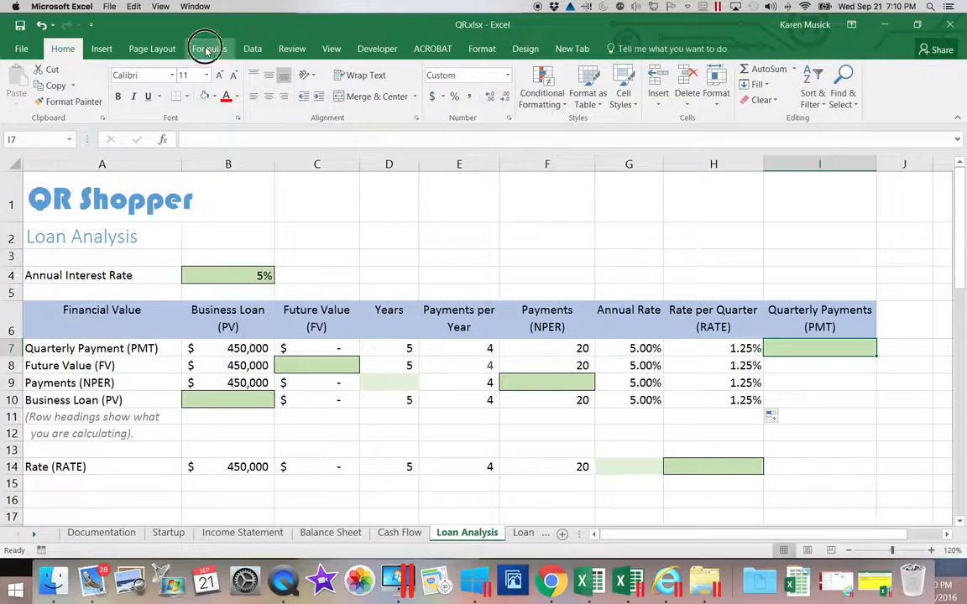
{"action": "left_click", "coordinate": [205, 51]}
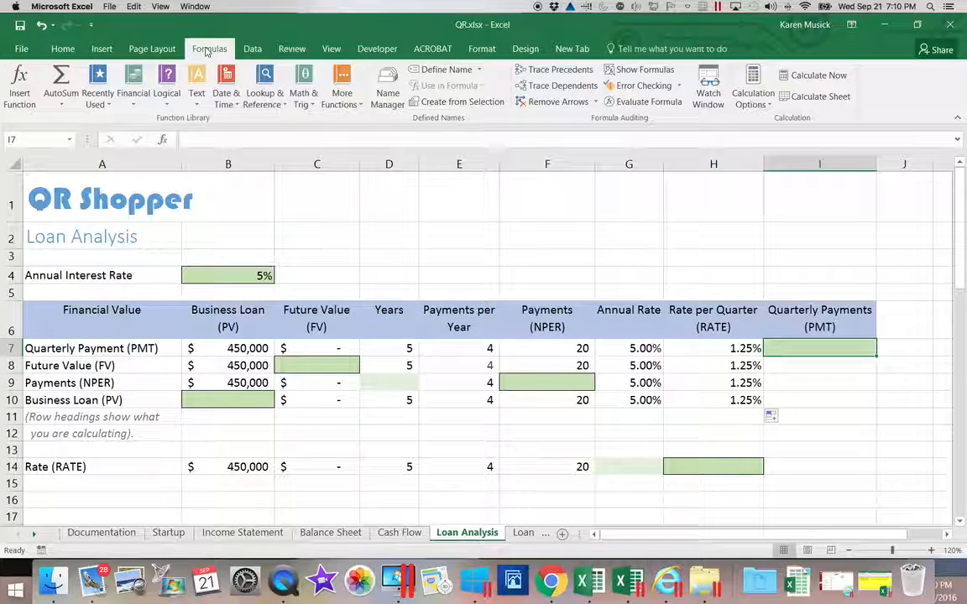
{"action": "left_click", "coordinate": [133, 97]}
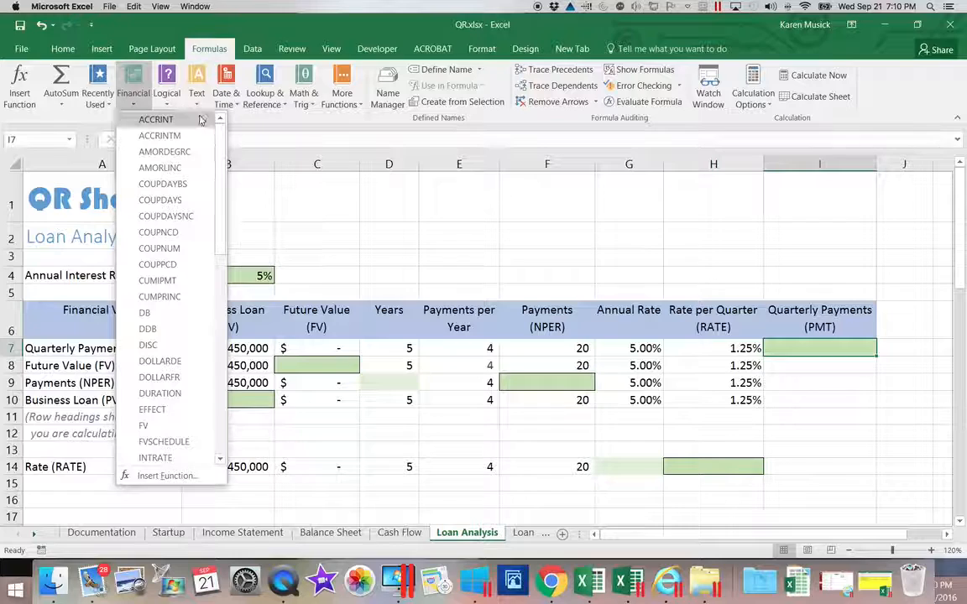
{"action": "left_click_drag", "start_coordinate": [217, 147], "coordinate": [197, 307]}
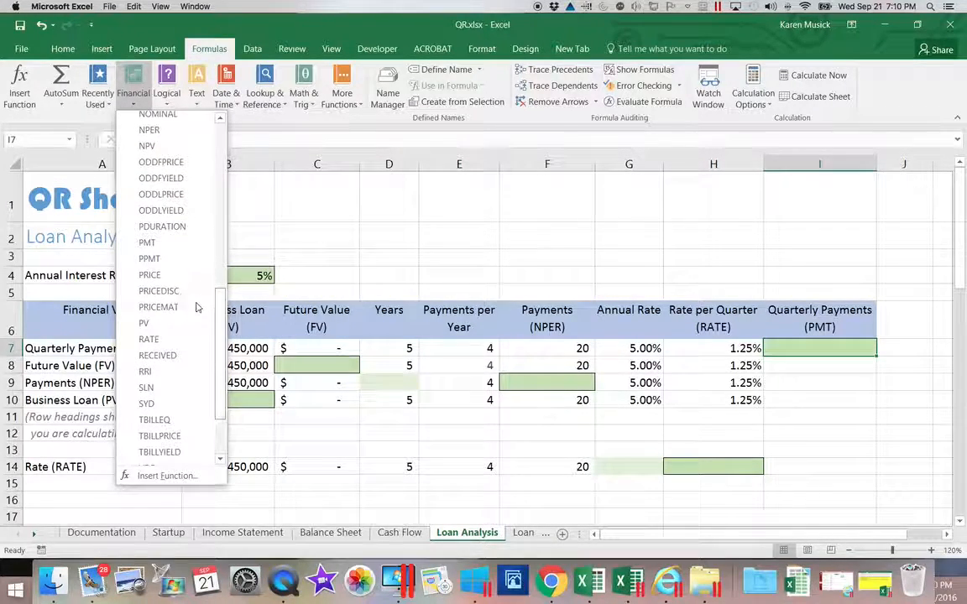
{"action": "left_click", "coordinate": [173, 249]}
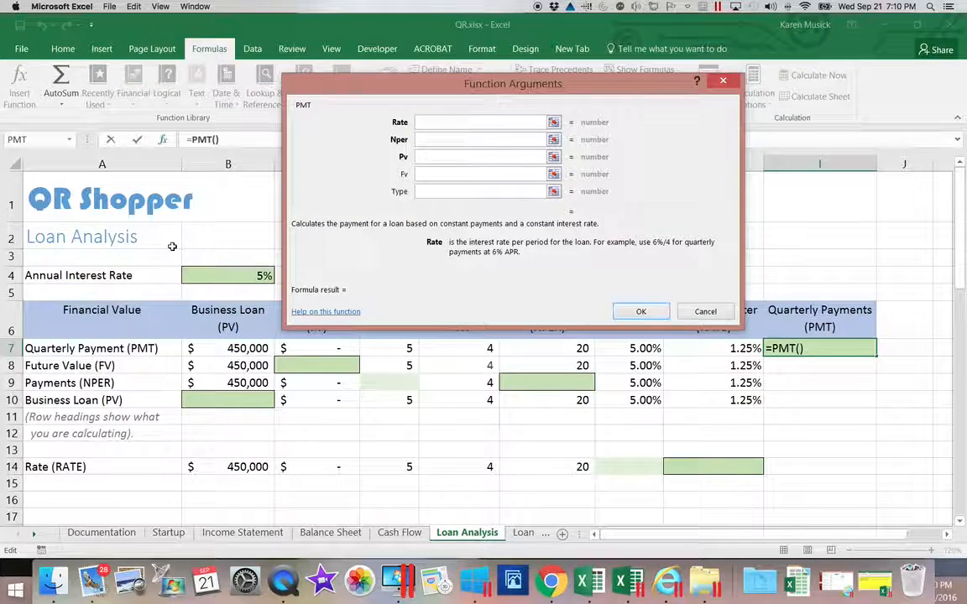
{"action": "left_click_drag", "start_coordinate": [419, 88], "coordinate": [351, 57]}
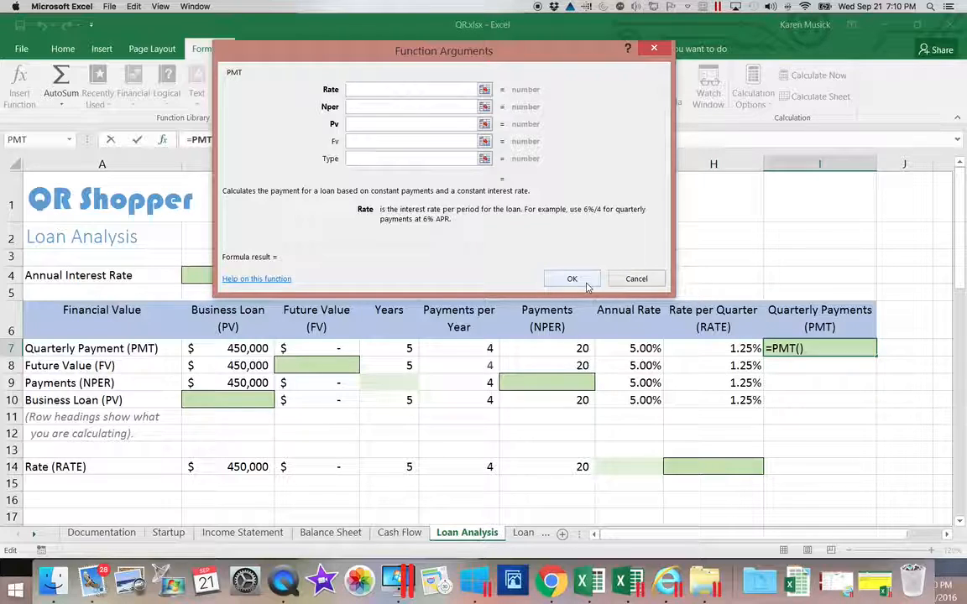
Step: Complete the PMT function with Rate H7, Nper F7 and Pv B7, leaving Fv and Type empty
{"action": "left_click", "coordinate": [695, 349]}
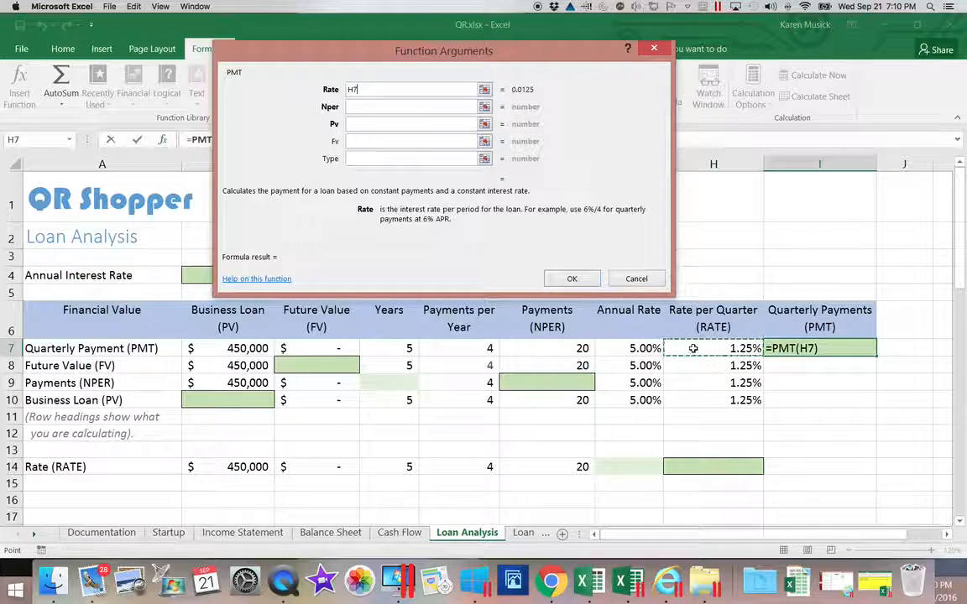
{"action": "key", "text": "Tab"}
{"action": "scroll", "coordinate": [677, 348], "scroll_direction": "right", "scroll_amount": 2}
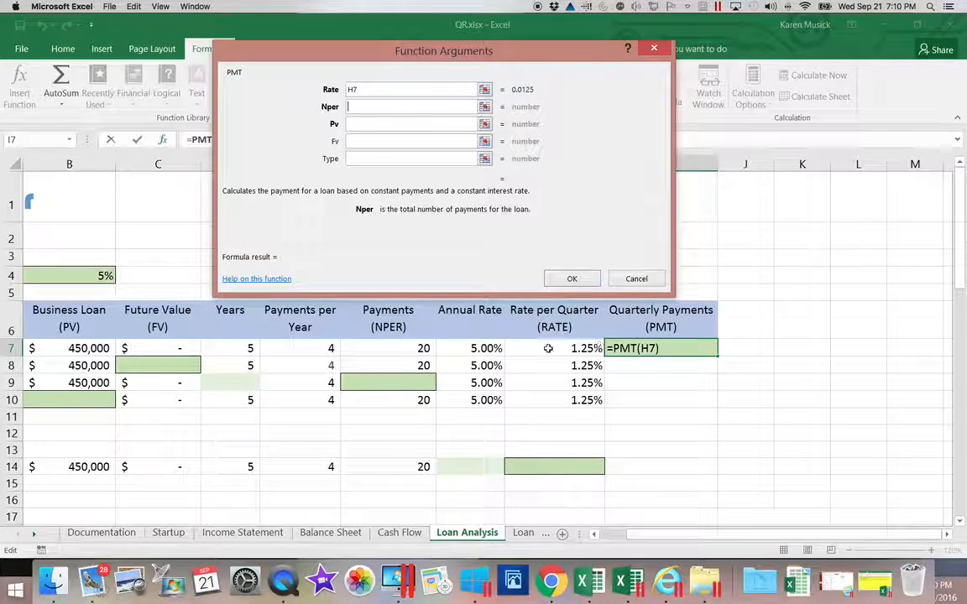
{"action": "left_click", "coordinate": [421, 349]}
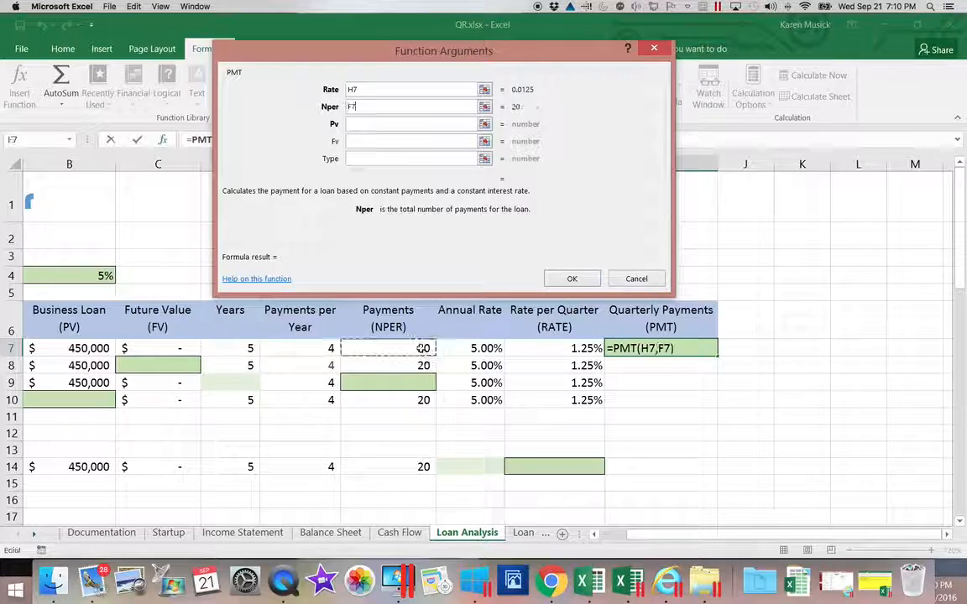
{"action": "key", "text": "Tab"}
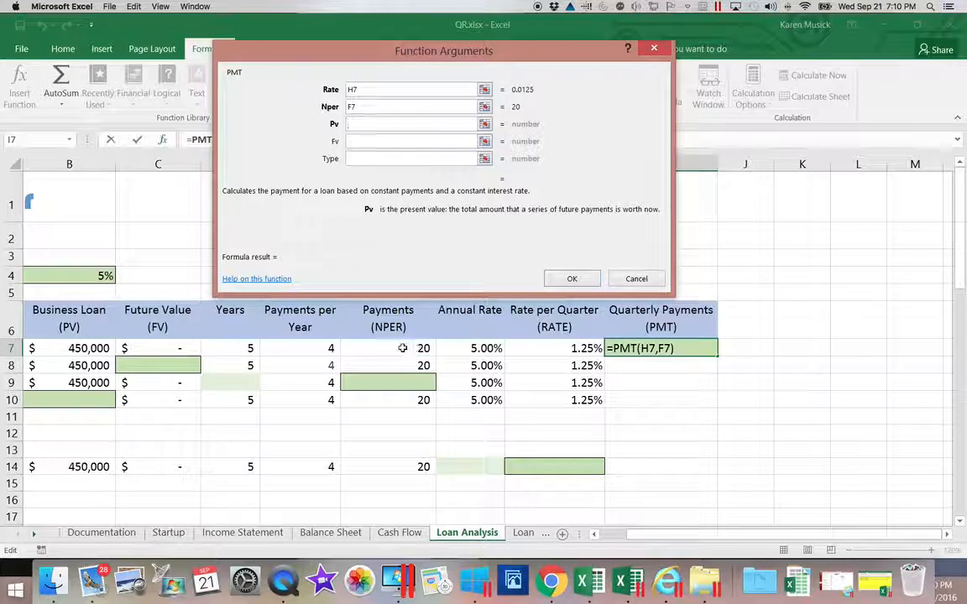
{"action": "left_click", "coordinate": [98, 349]}
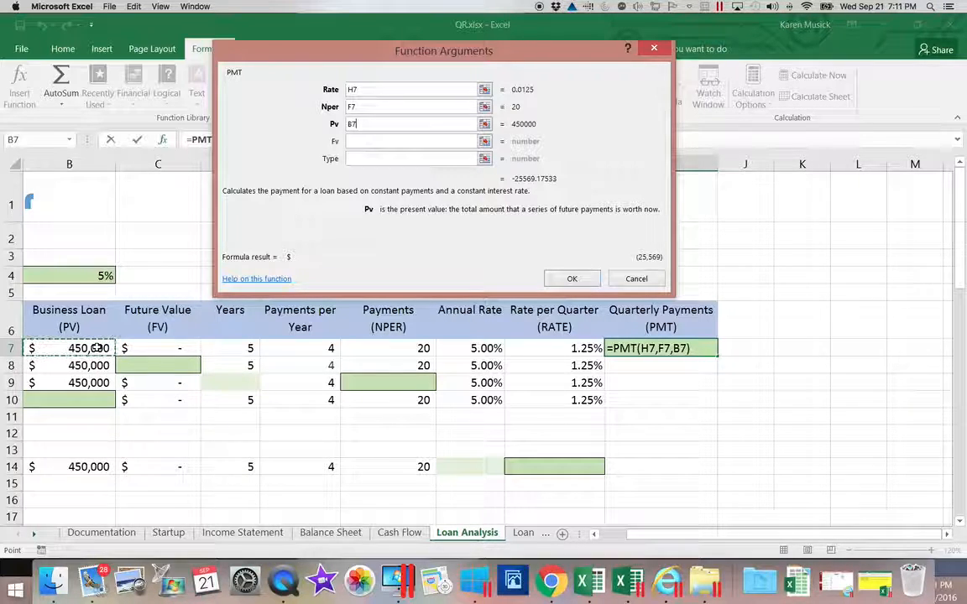
{"action": "key", "text": "Tab"}
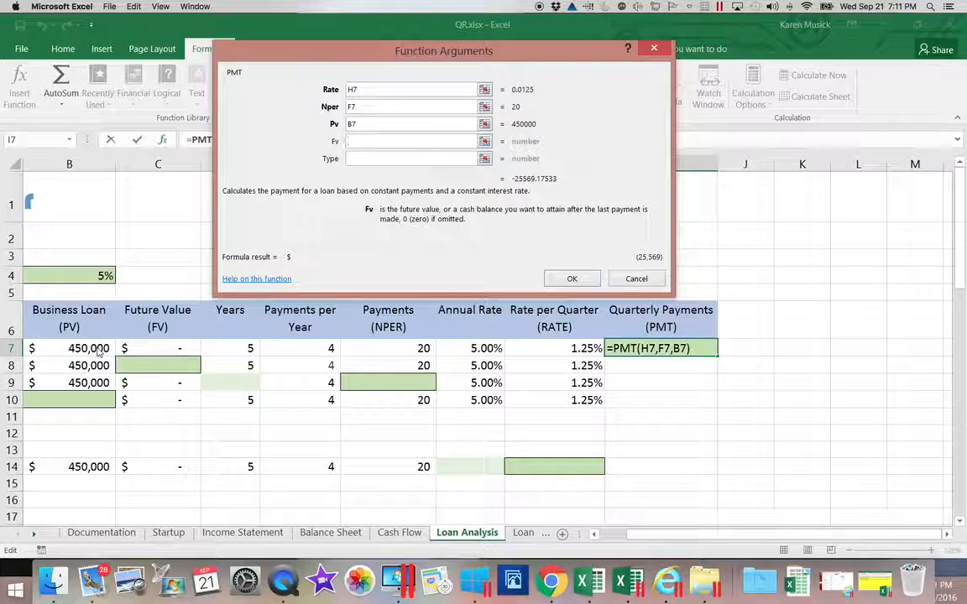
{"action": "key", "text": "Tab"}
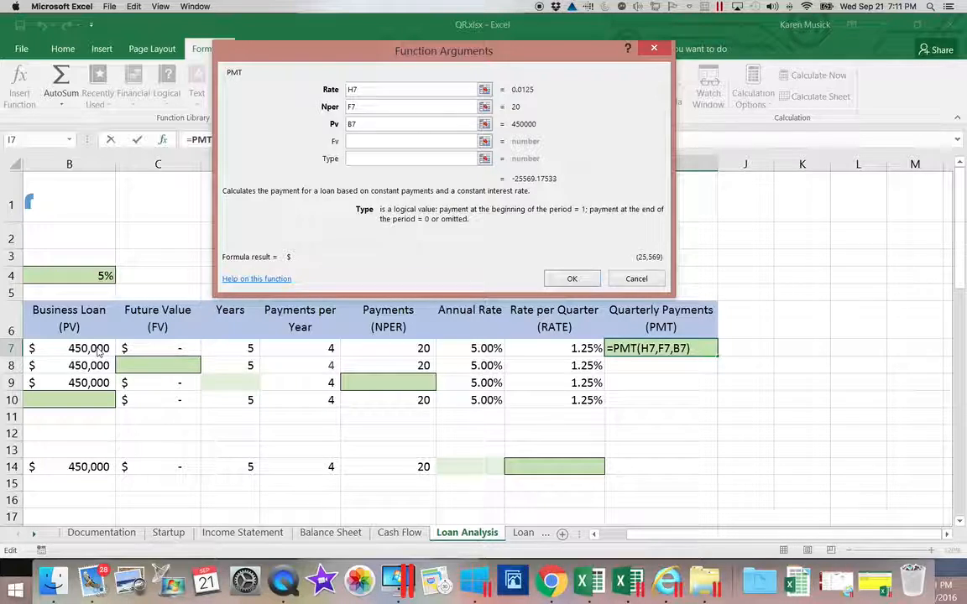
{"action": "left_click", "coordinate": [572, 280]}
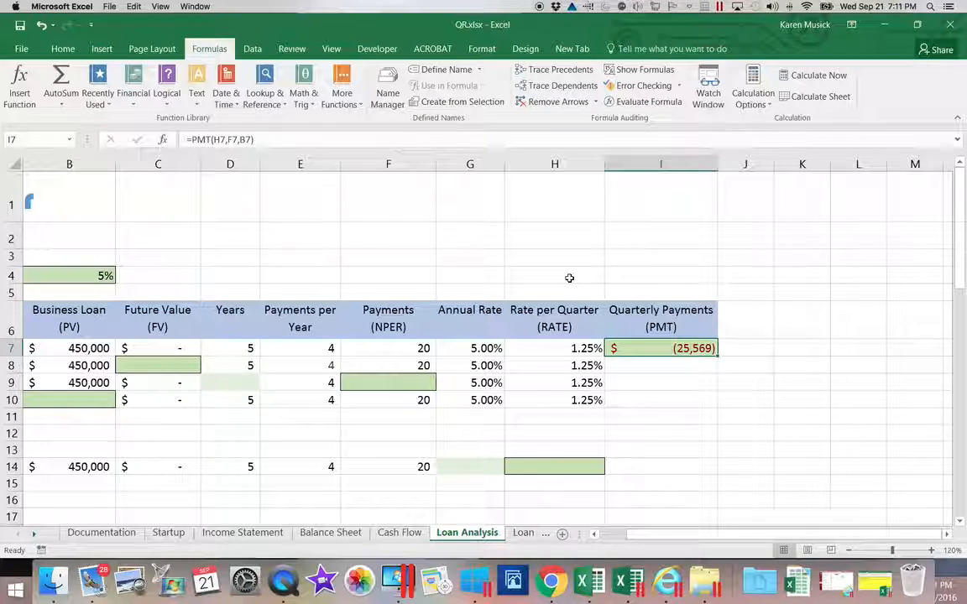
Step: Enter -20000 as the Future Value row's quarterly payment in I8
{"action": "scroll", "coordinate": [568, 277], "scroll_direction": "down", "scroll_amount": 3}
{"action": "scroll", "coordinate": [567, 277], "scroll_direction": "right", "scroll_amount": 1}
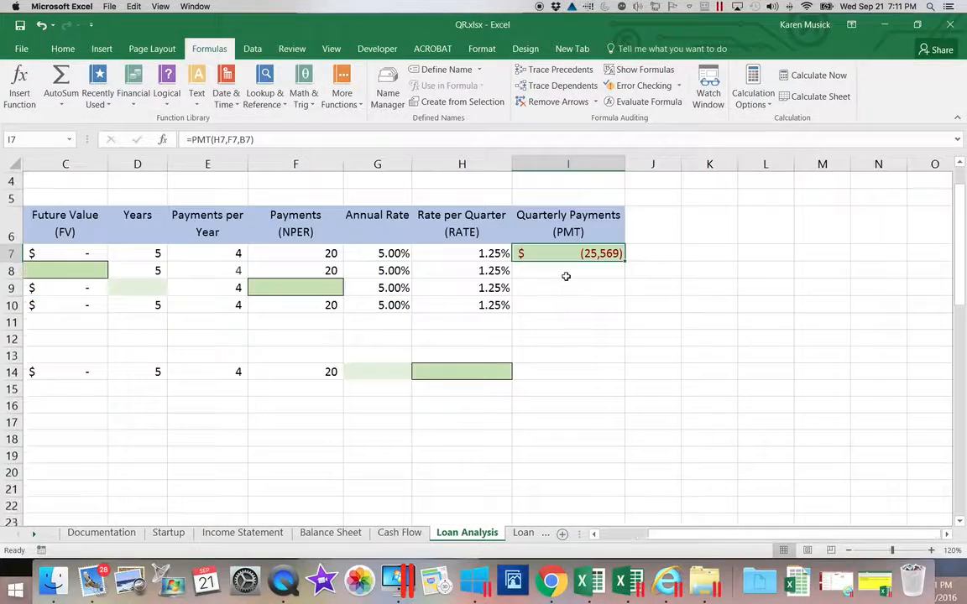
{"action": "scroll", "coordinate": [676, 272], "scroll_direction": "left", "scroll_amount": 1}
{"action": "left_click_drag", "start_coordinate": [663, 534], "coordinate": [647, 533]}
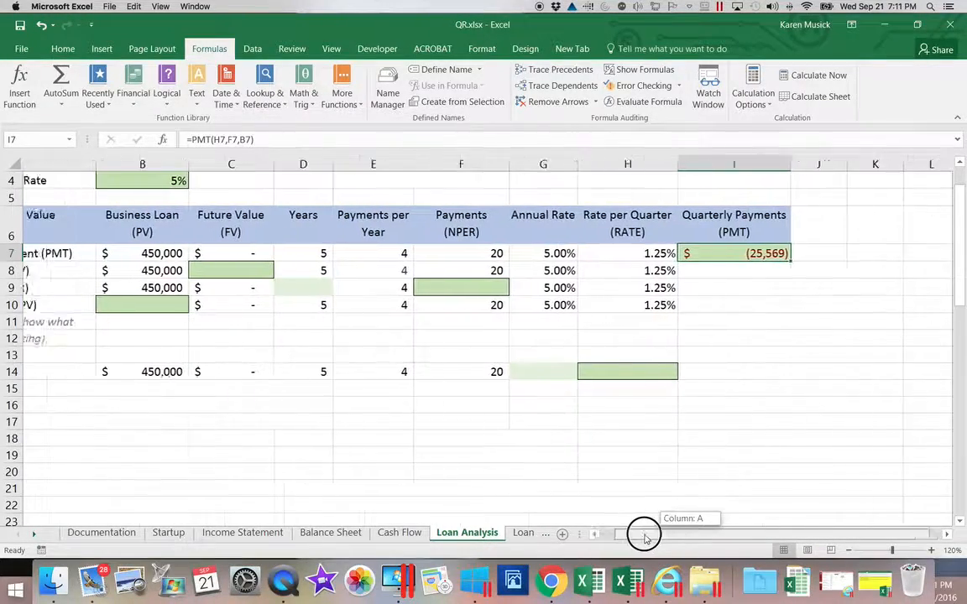
{"action": "left_click_drag", "start_coordinate": [958, 212], "coordinate": [956, 221]}
{"action": "left_click", "coordinate": [794, 367]}
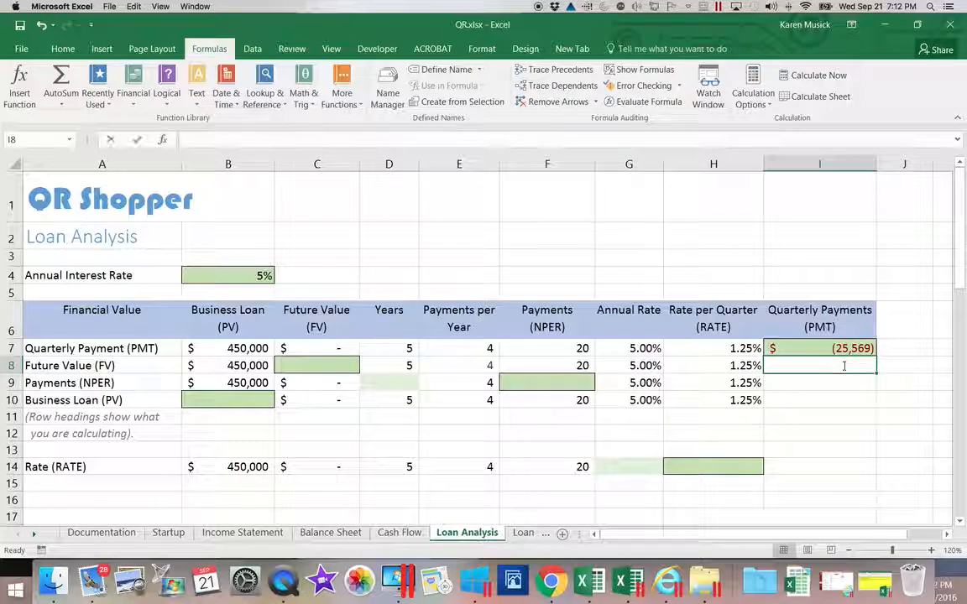
{"action": "type", "text": "-20000"}
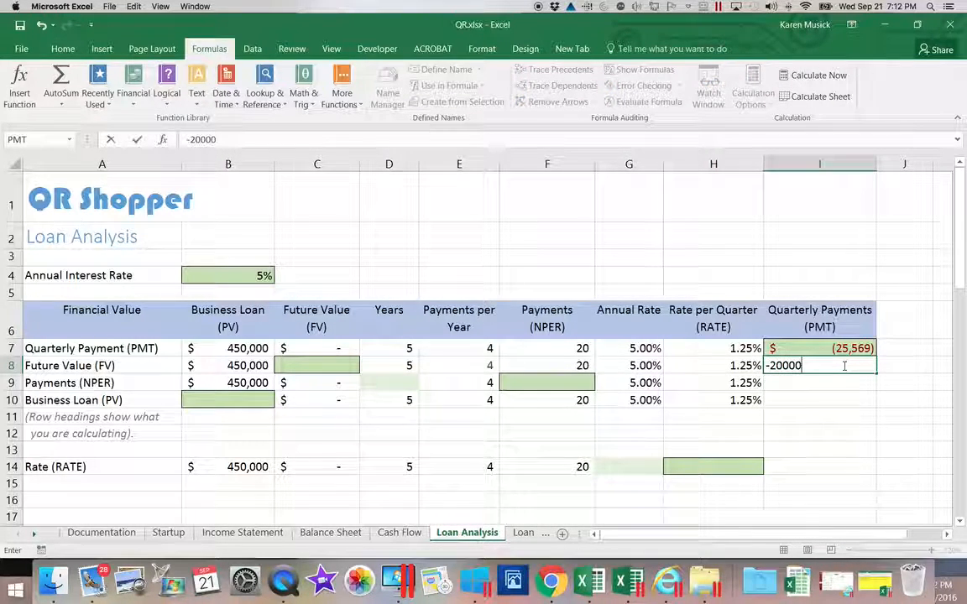
{"action": "key", "text": "Return"}
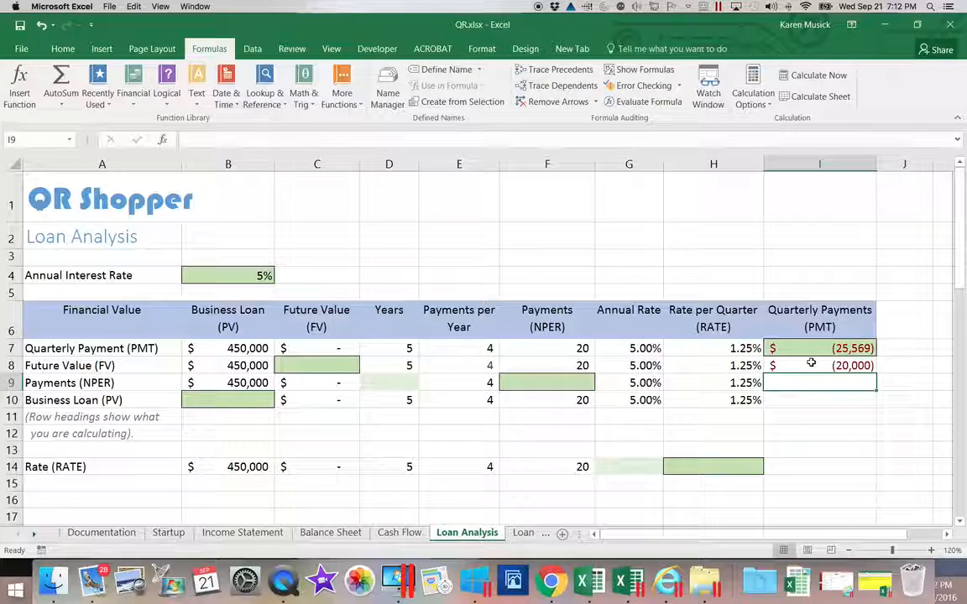
Step: Insert the FV financial function in the Future Value row's green cell C8, with Rate H8 and Nper F8
{"action": "left_click", "coordinate": [336, 365]}
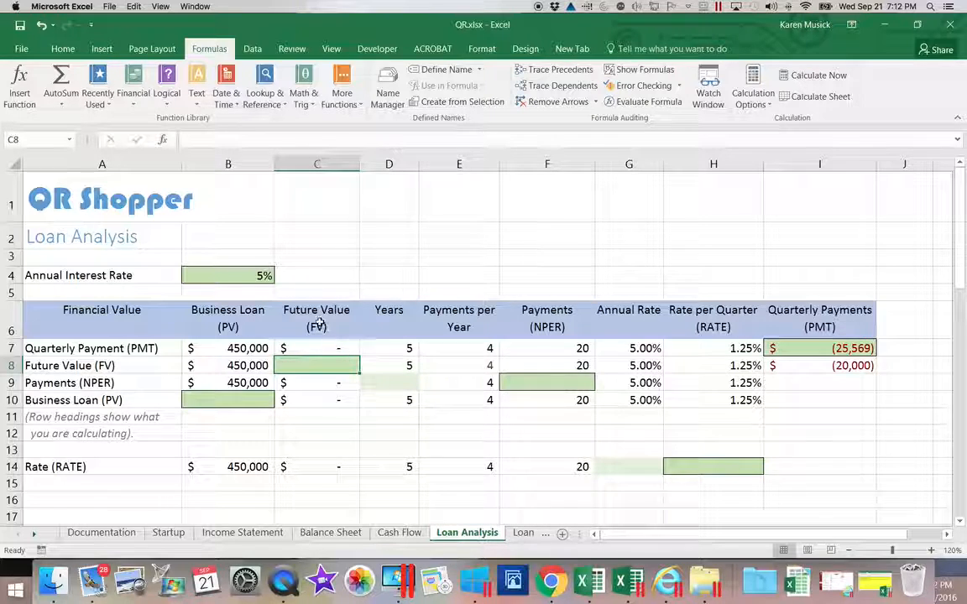
{"action": "left_click", "coordinate": [134, 99]}
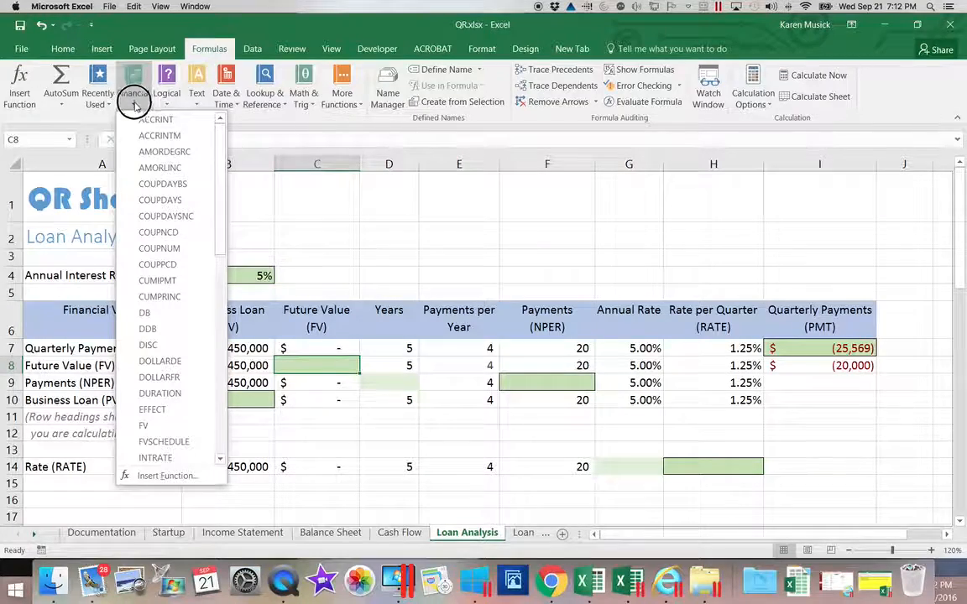
{"action": "left_click", "coordinate": [139, 426]}
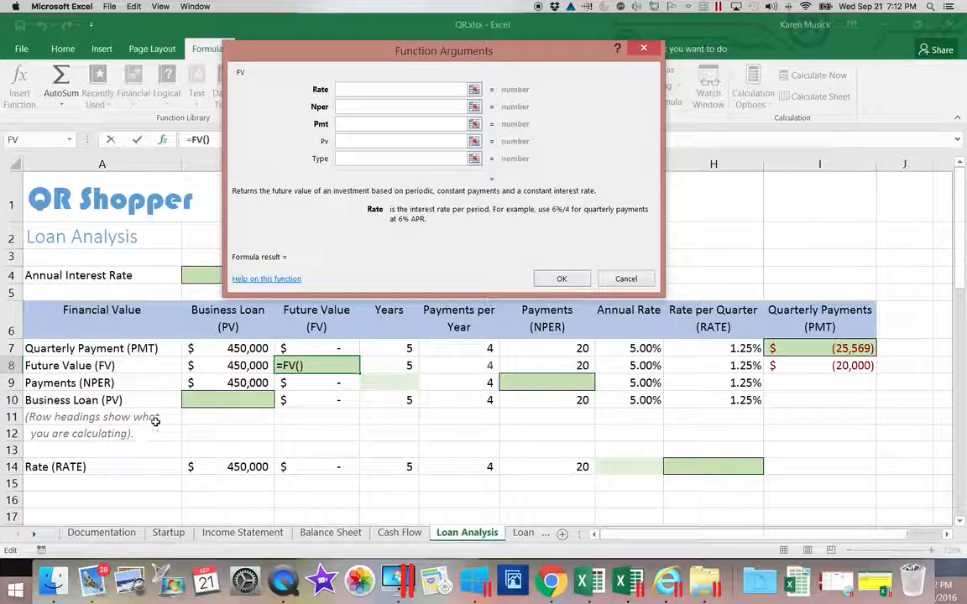
{"action": "left_click", "coordinate": [707, 363]}
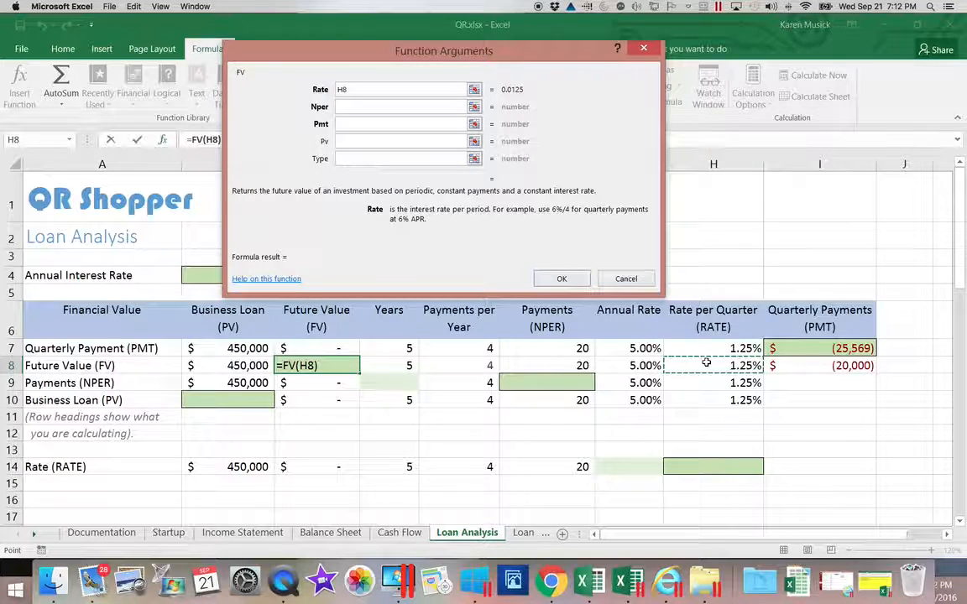
{"action": "key", "text": "Tab"}
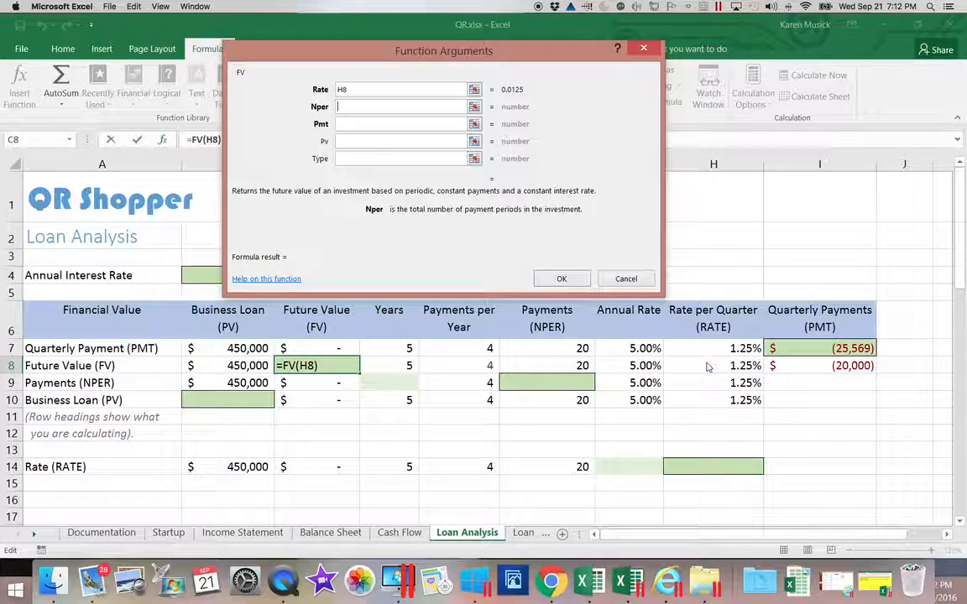
{"action": "left_click", "coordinate": [583, 366]}
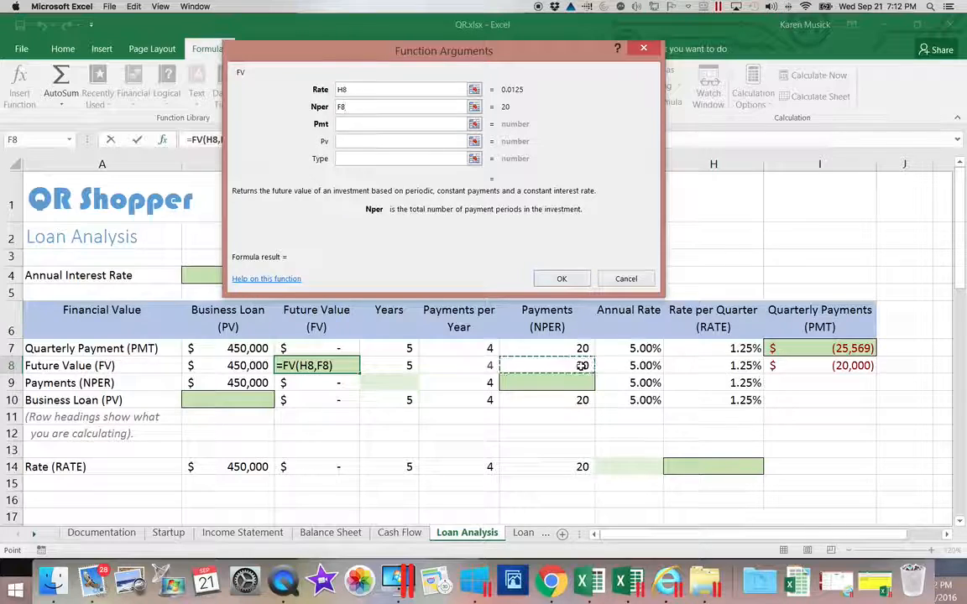
{"action": "key", "text": "Tab"}
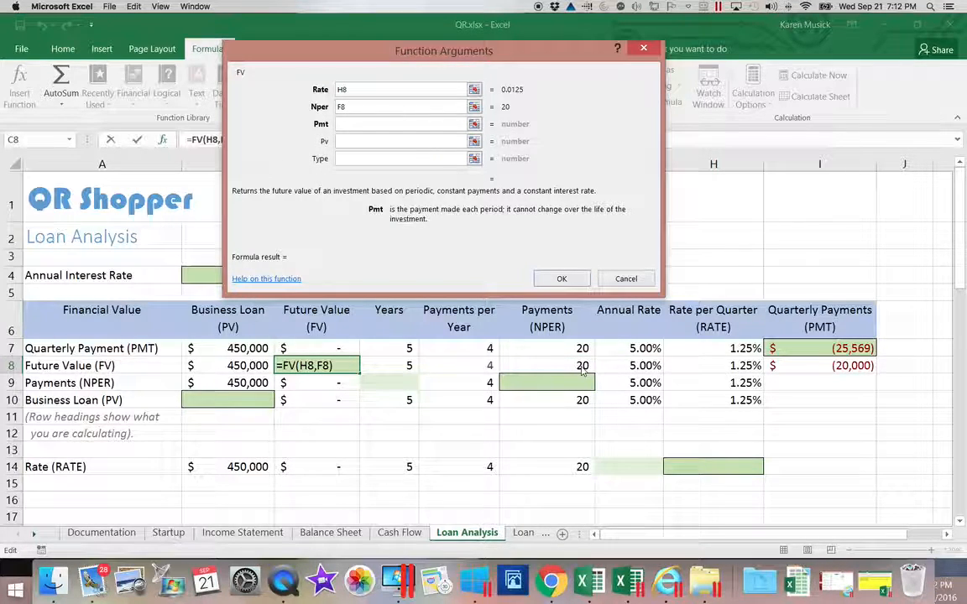
Step: Complete the FV function with Pmt I8 and Pv B8, leaving Type empty
{"action": "left_click", "coordinate": [801, 366]}
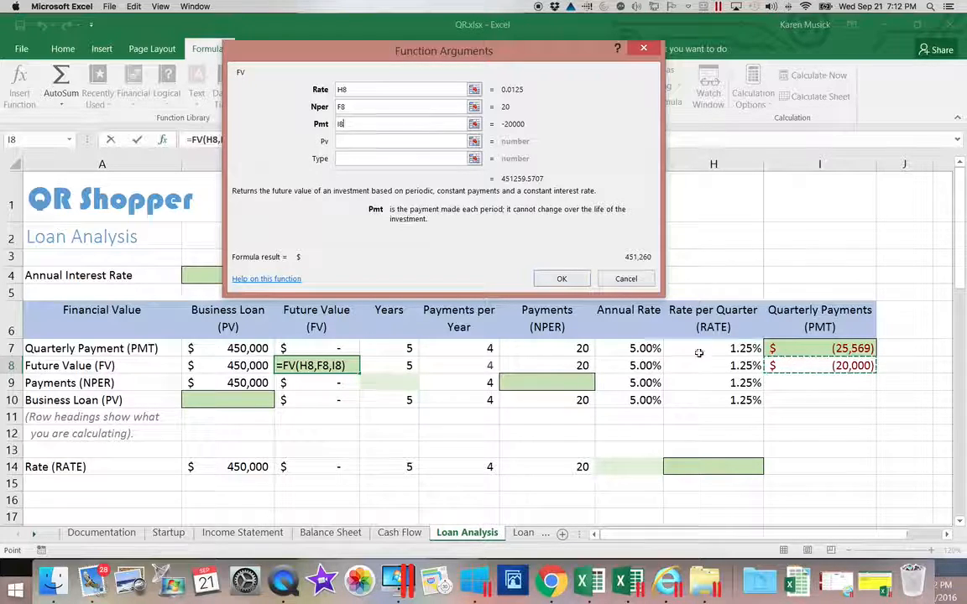
{"action": "key", "text": "Tab"}
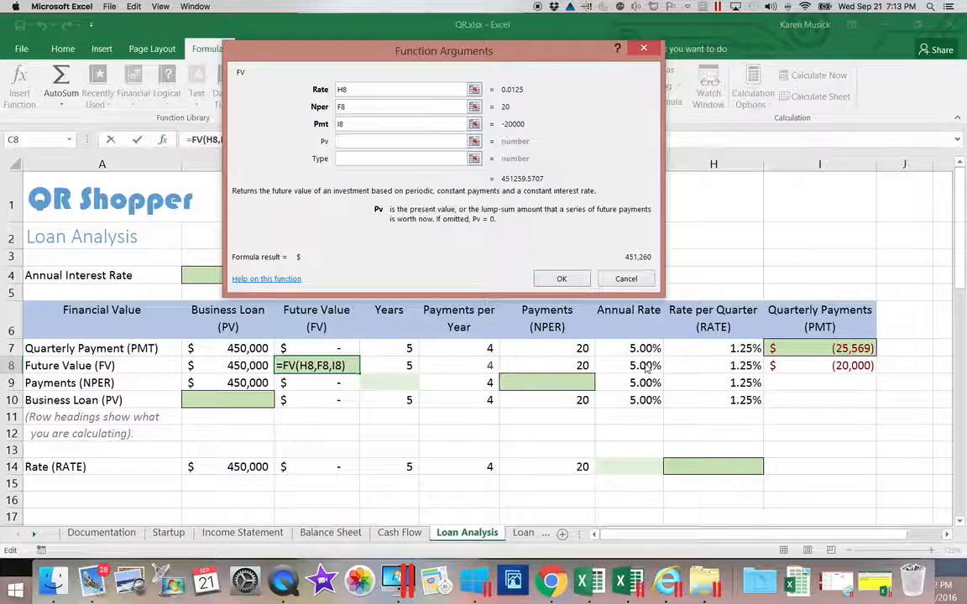
{"action": "left_click", "coordinate": [262, 382]}
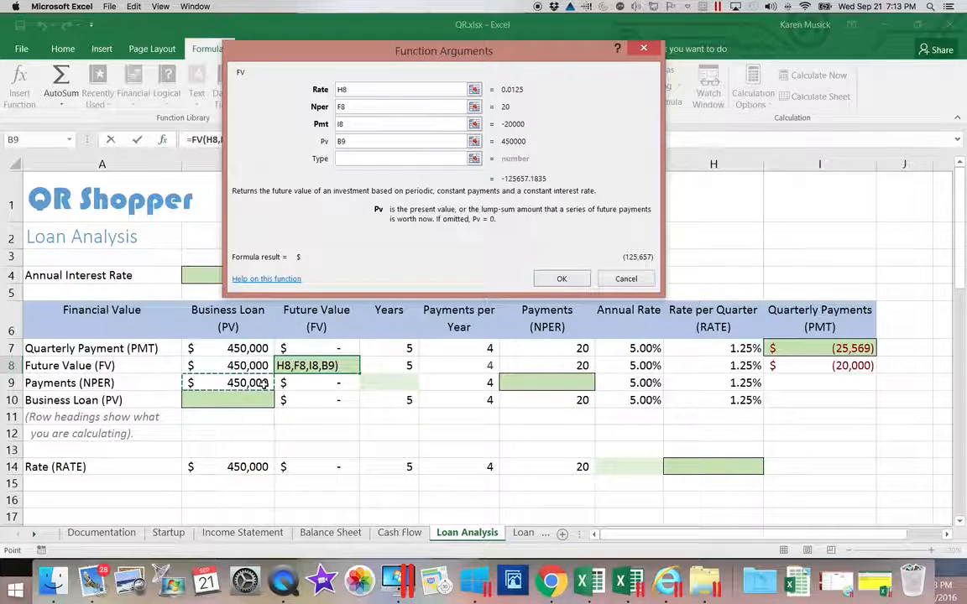
{"action": "scroll", "coordinate": [263, 383], "scroll_direction": "right", "scroll_amount": 10}
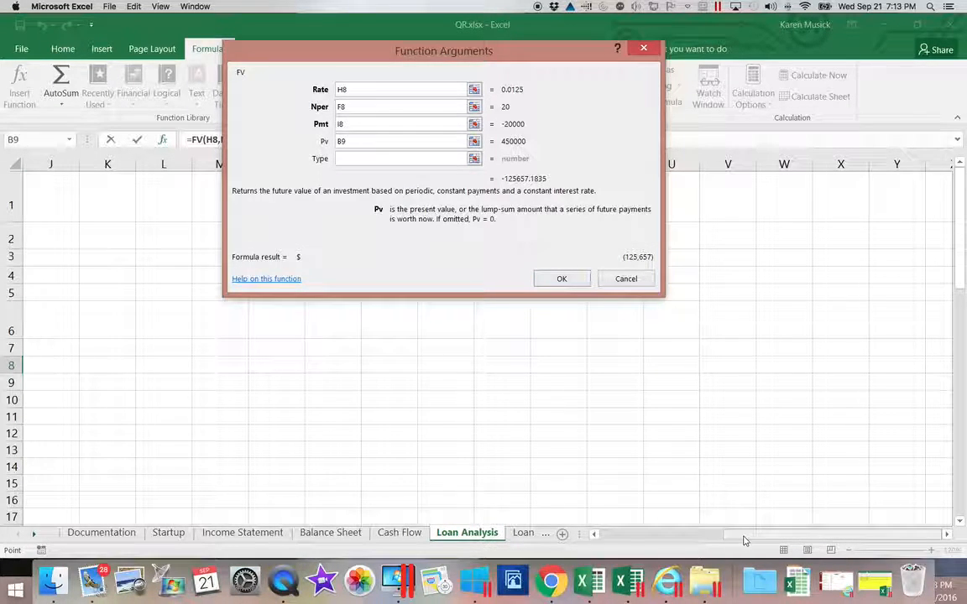
{"action": "left_click_drag", "start_coordinate": [745, 534], "coordinate": [610, 534]}
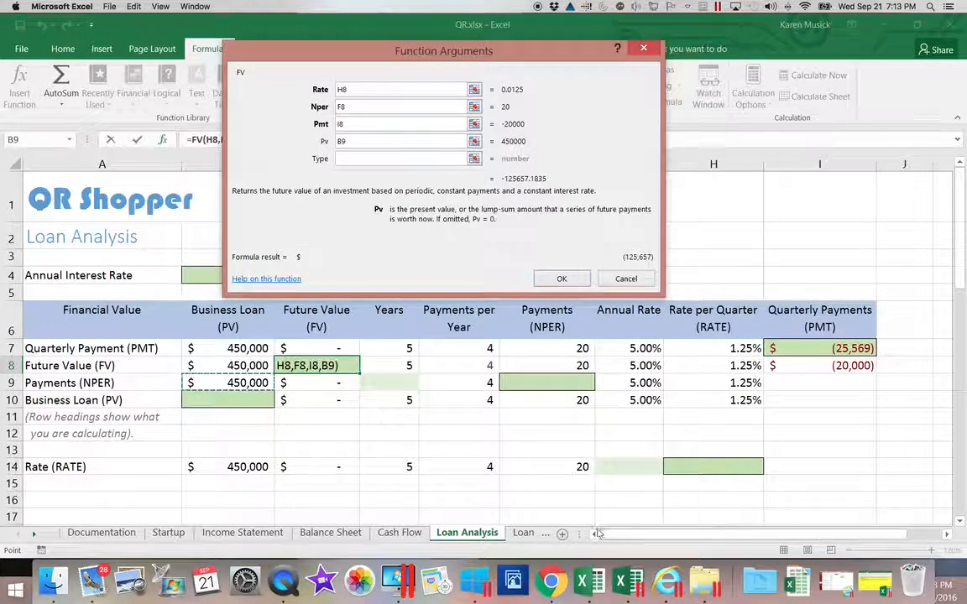
{"action": "left_click", "coordinate": [251, 367]}
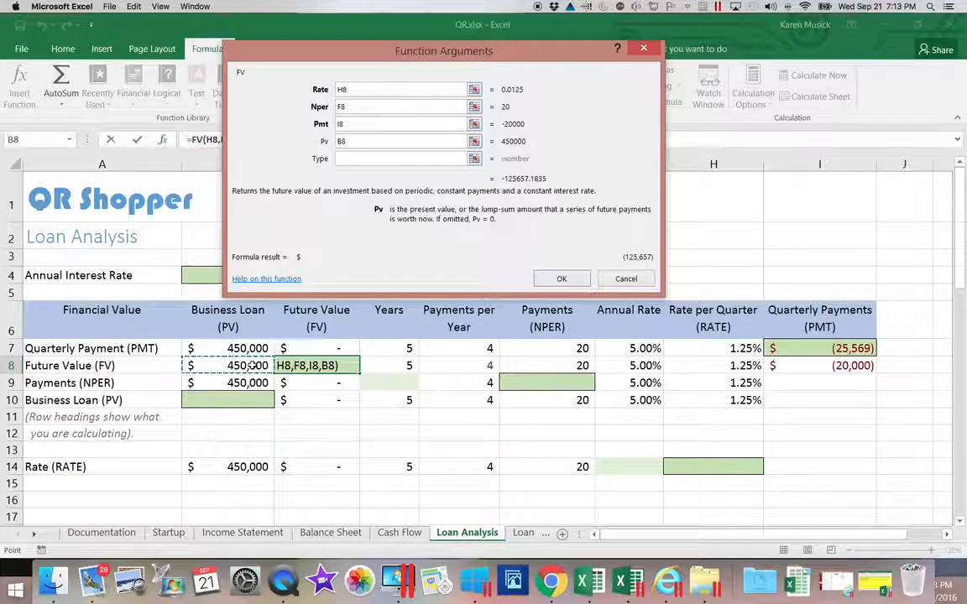
{"action": "key", "text": "Return"}
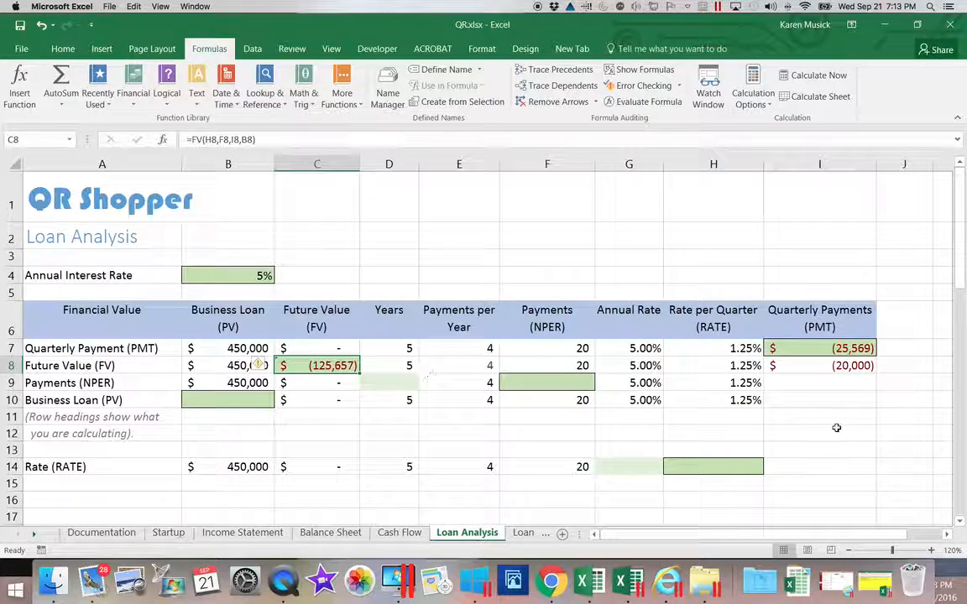
Step: Reference the Future Value row's payment in the Payments (NPER) row by entering =I8 in I9
{"action": "left_click", "coordinate": [843, 382]}
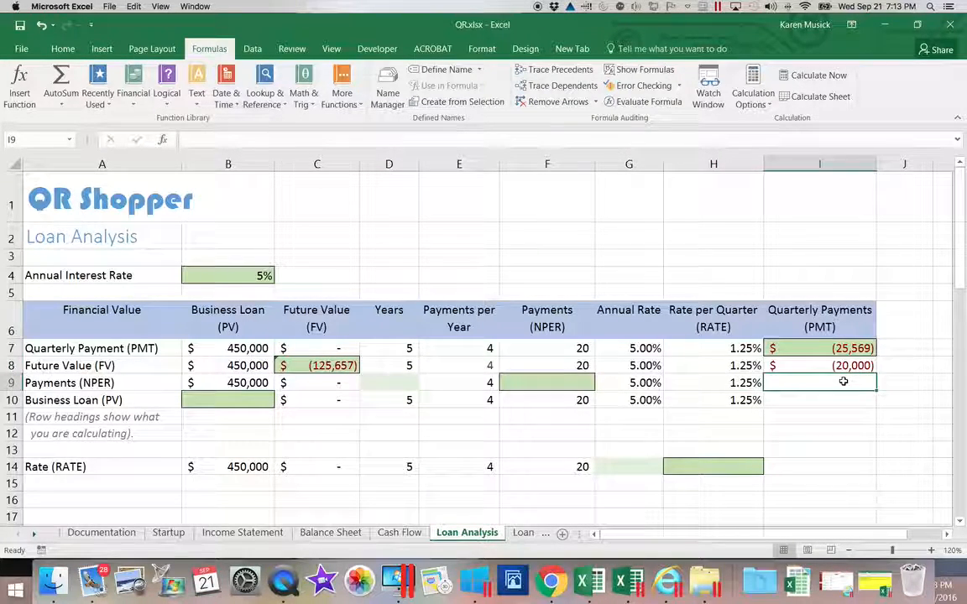
{"action": "type", "text": "=I8"}
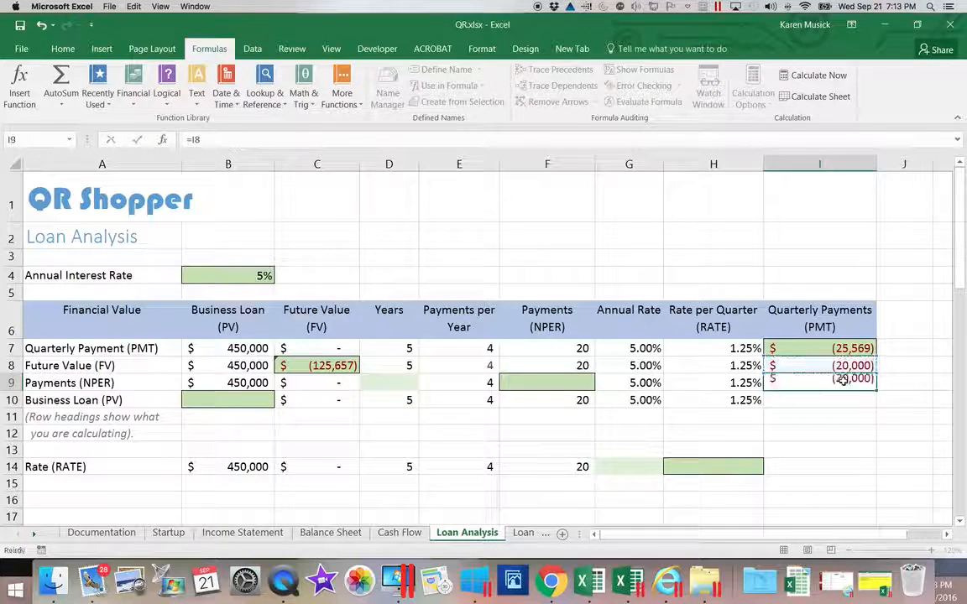
{"action": "key", "text": "Return"}
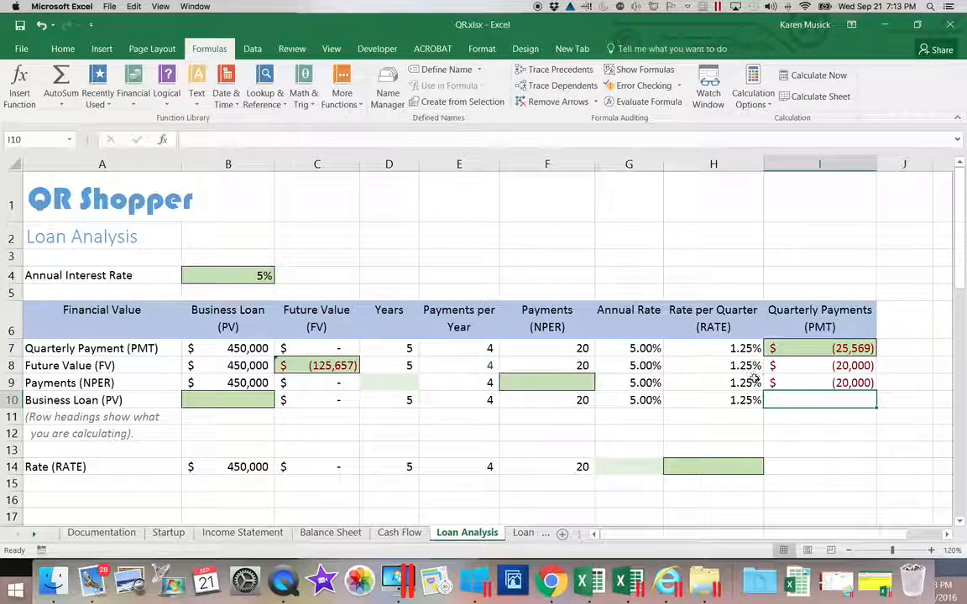
Step: Insert the NPER financial function in the Payments (NPER) row's green cell F9
{"action": "left_click", "coordinate": [576, 386]}
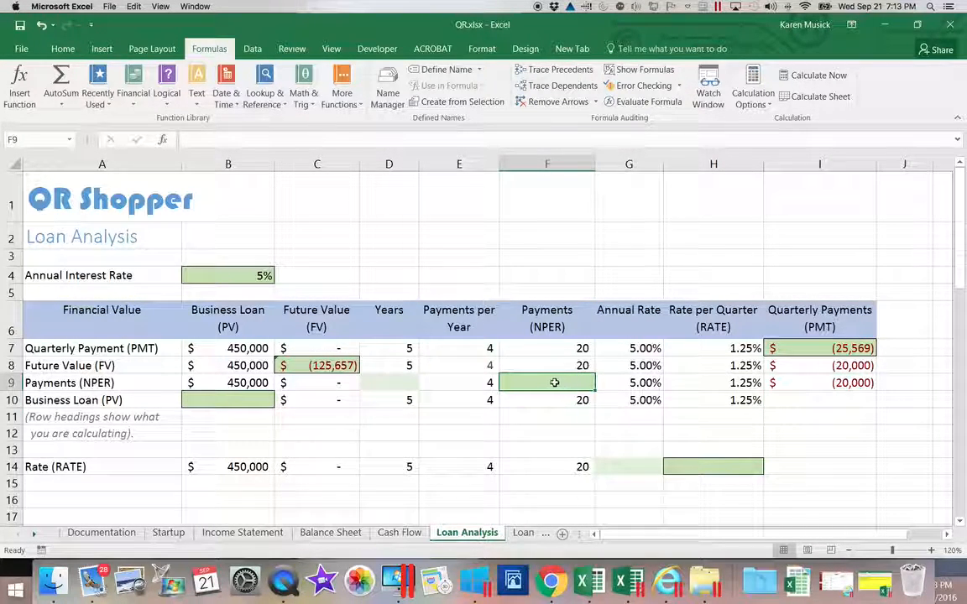
{"action": "left_click", "coordinate": [134, 101]}
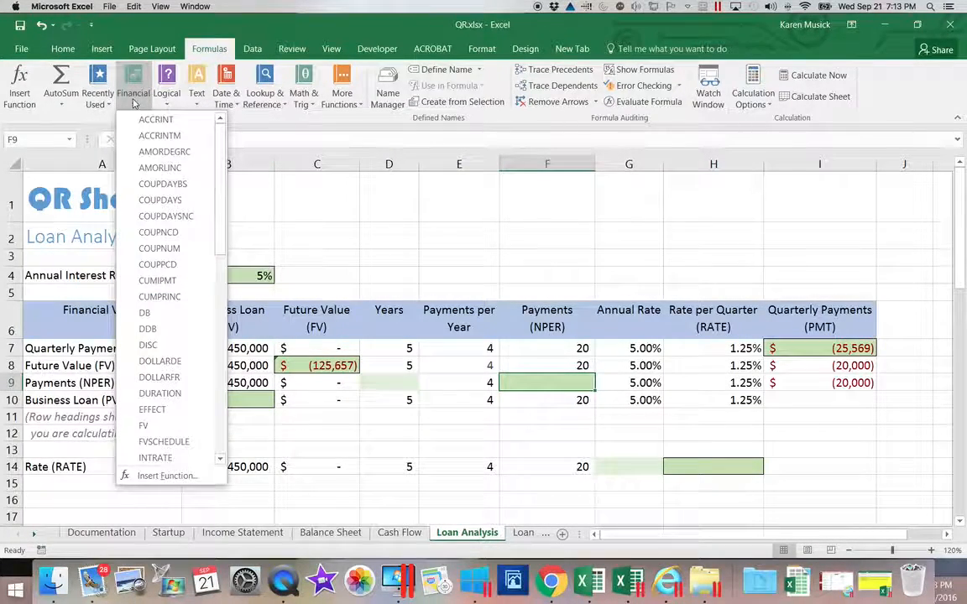
{"action": "scroll", "coordinate": [218, 369], "scroll_direction": "down", "scroll_amount": 7}
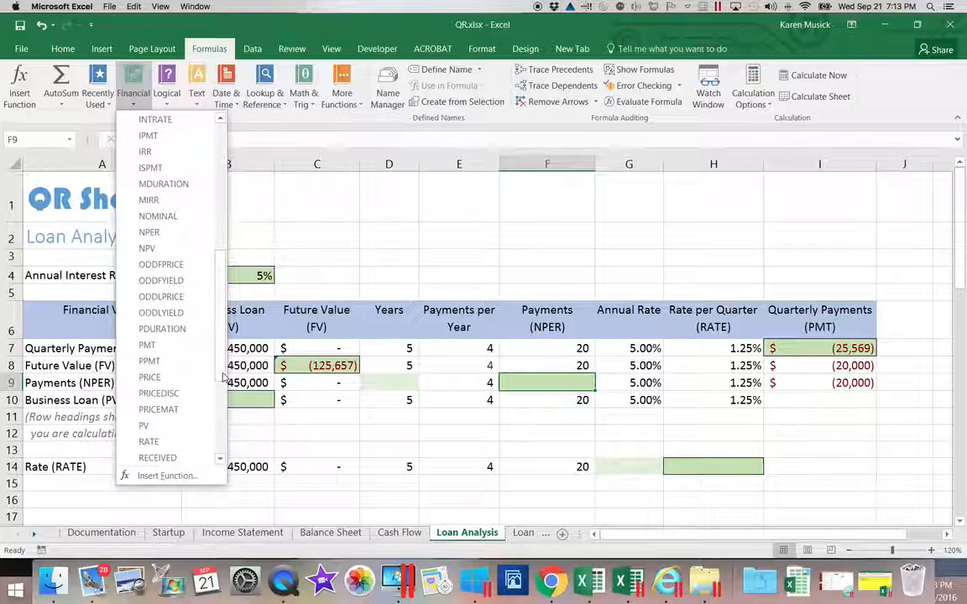
{"action": "left_click", "coordinate": [185, 231]}
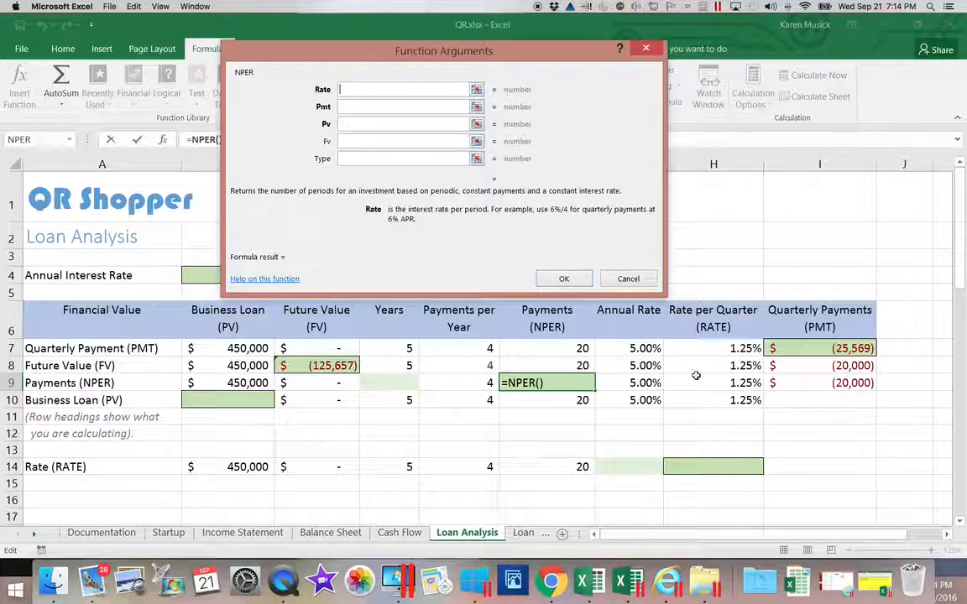
Step: Complete the NPER function with Rate H9, Pmt I9 and Pv B9, leaving Fv and Type empty
{"action": "left_click", "coordinate": [720, 383]}
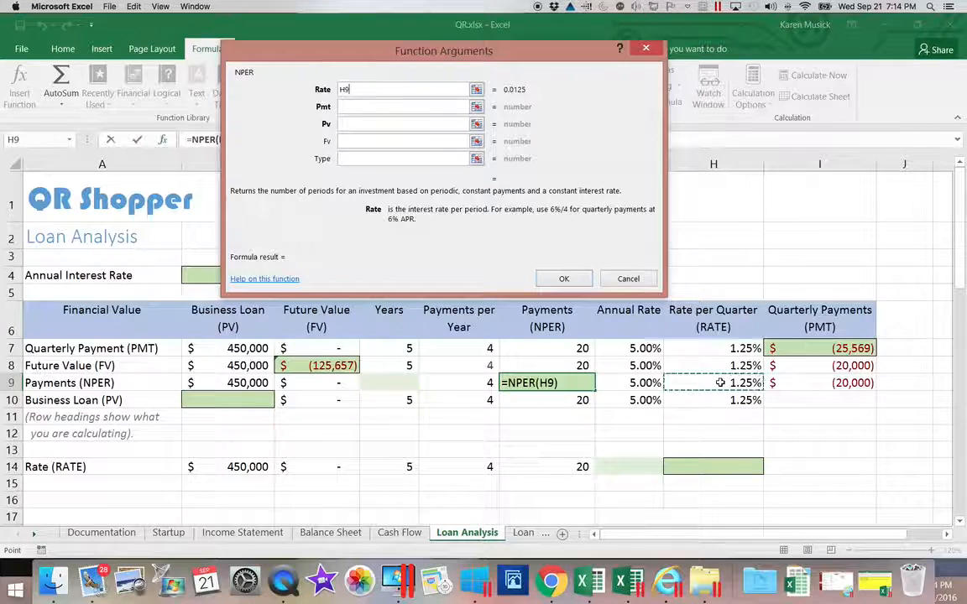
{"action": "key", "text": "Tab"}
{"action": "left_click", "coordinate": [779, 383]}
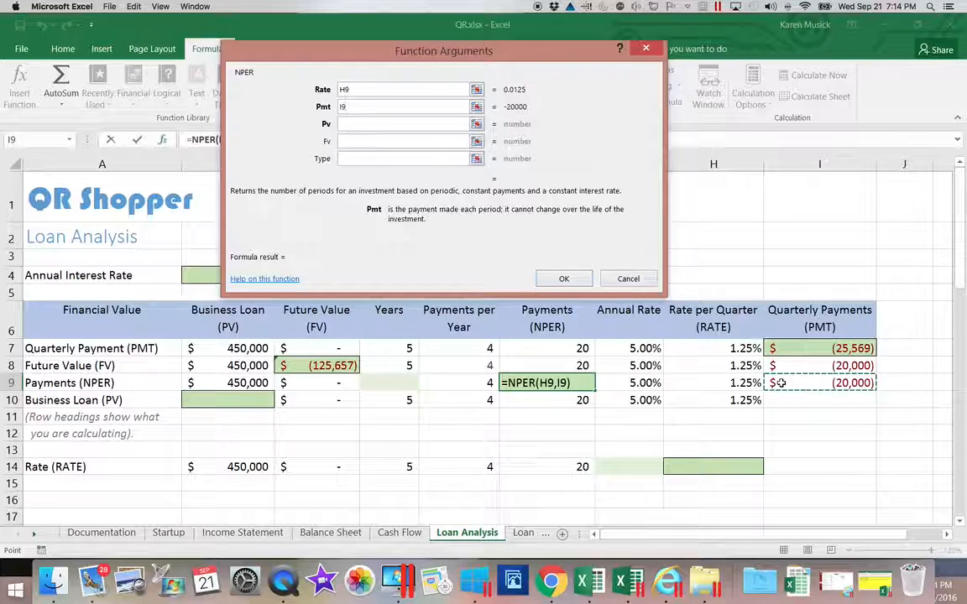
{"action": "key", "text": "Tab"}
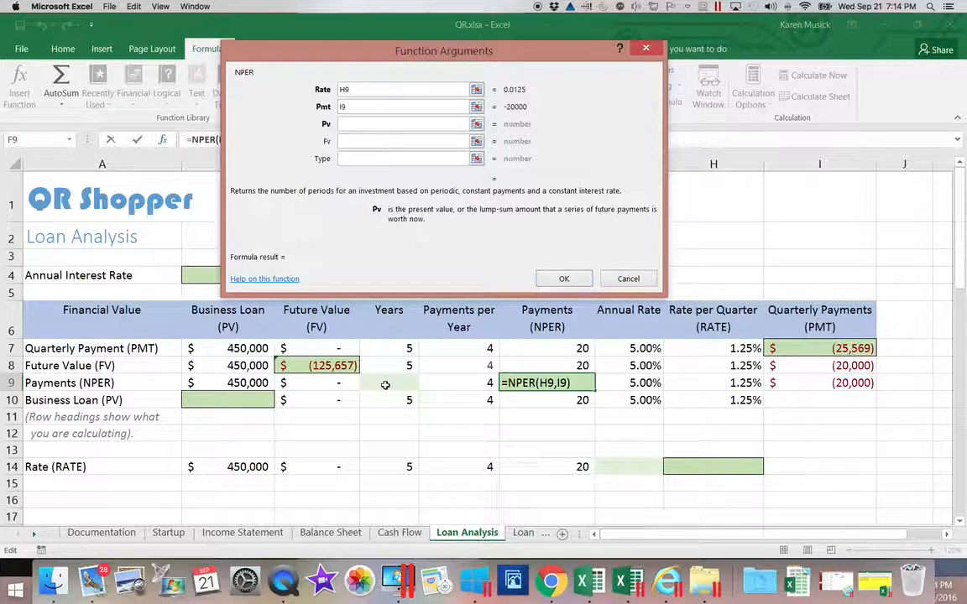
{"action": "left_click", "coordinate": [261, 383]}
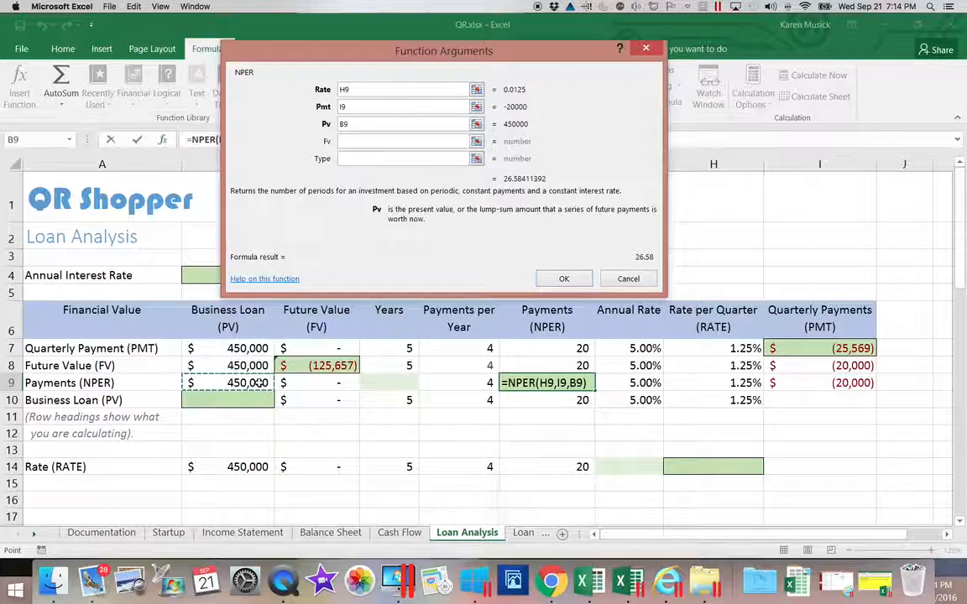
{"action": "key", "text": "Tab"}
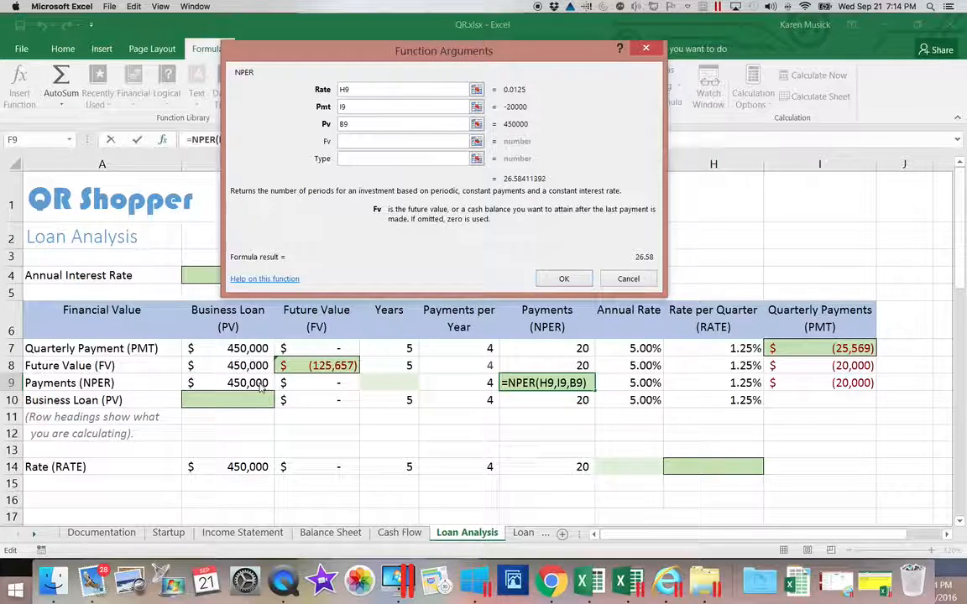
{"action": "key", "text": "Tab"}
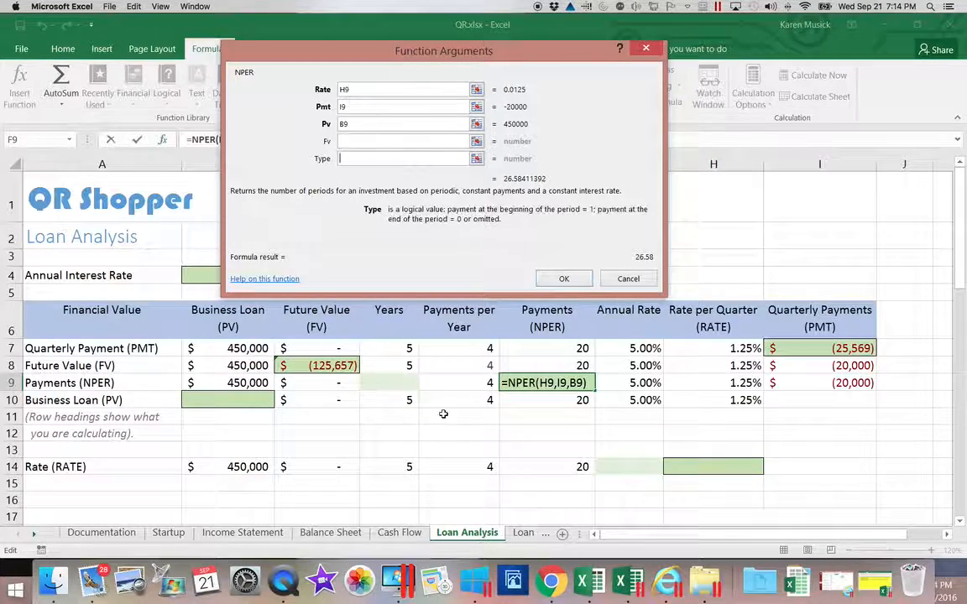
{"action": "left_click", "coordinate": [564, 281]}
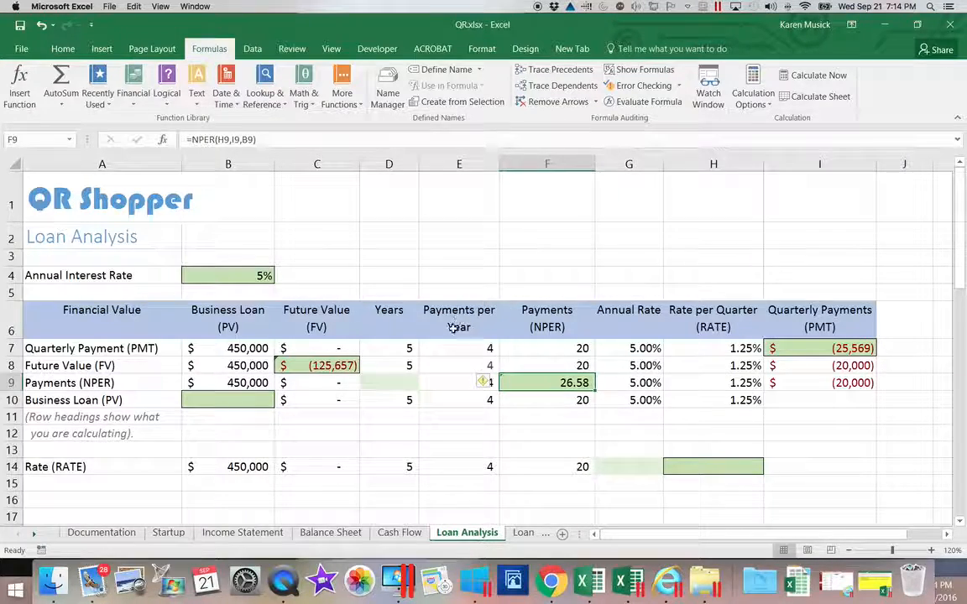
Step: Calculate the years for the Payments (NPER) row in D9 with the formula =F9/E9
{"action": "left_click", "coordinate": [392, 382]}
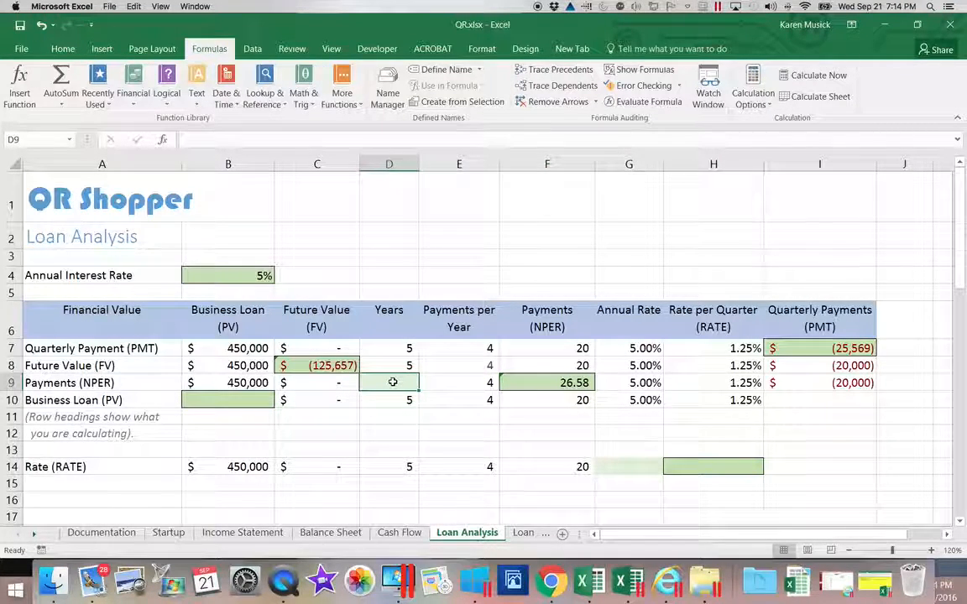
{"action": "type", "text": "="}
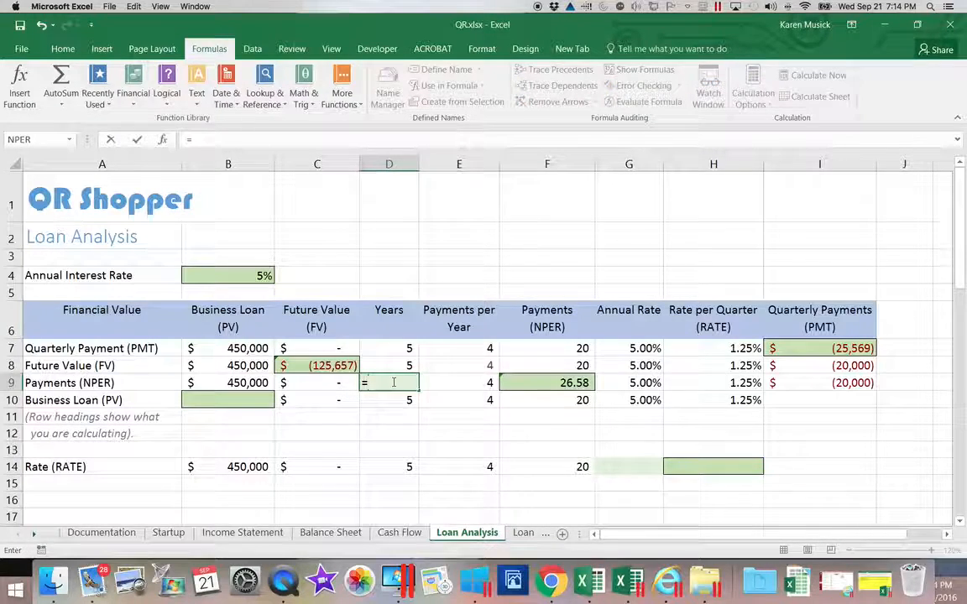
{"action": "left_click", "coordinate": [520, 383]}
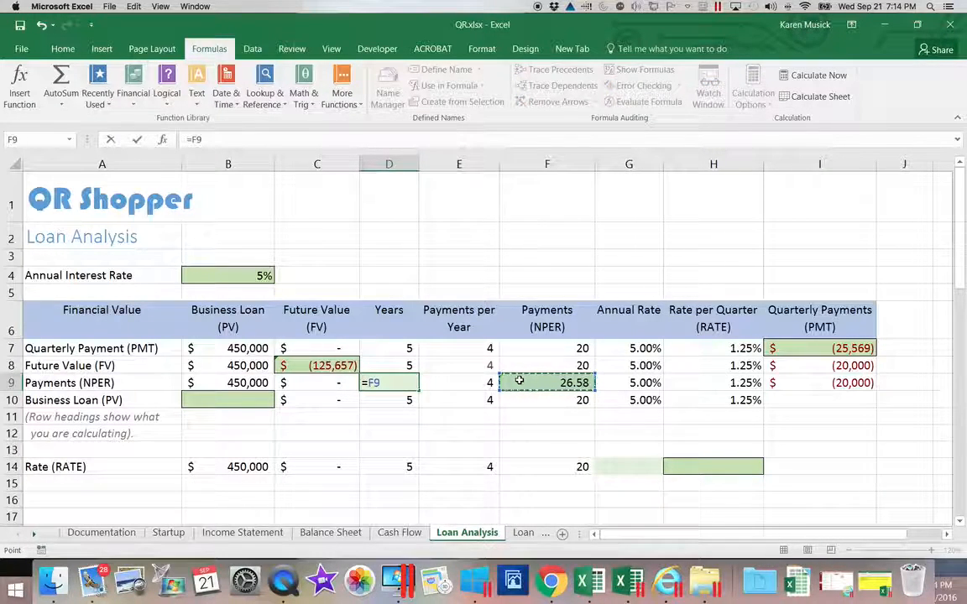
{"action": "type", "text": "/"}
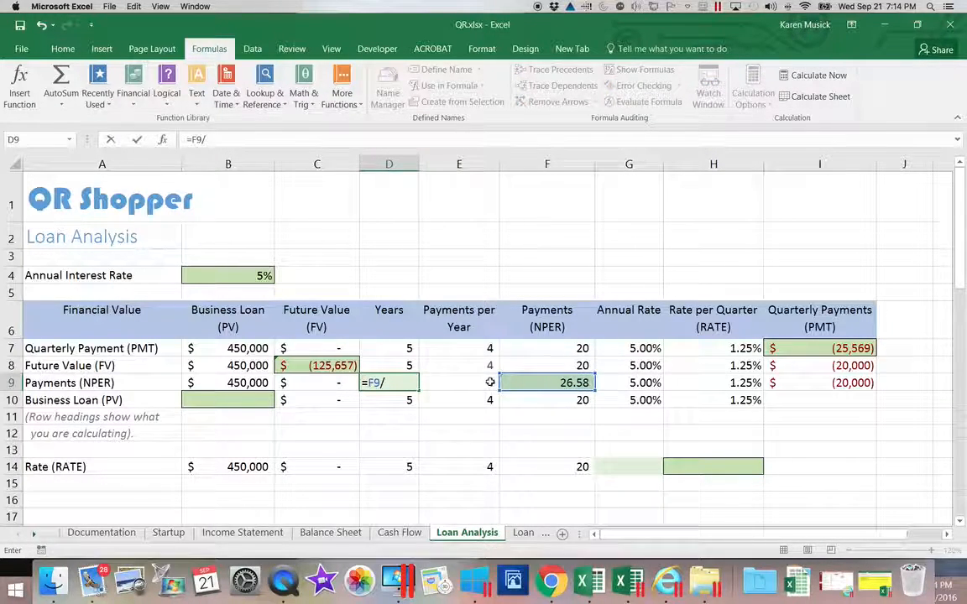
{"action": "left_click", "coordinate": [484, 382]}
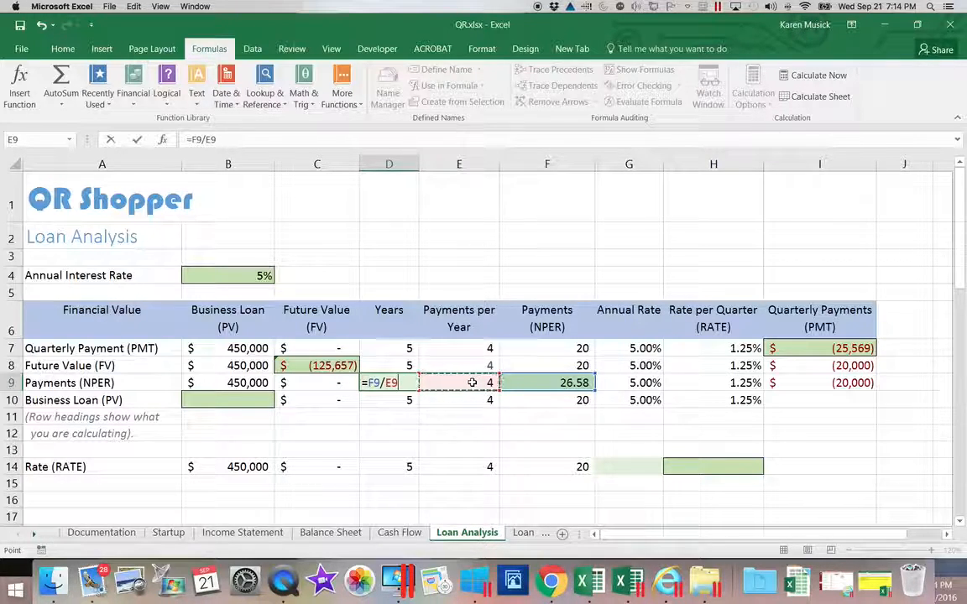
{"action": "key", "text": "Return"}
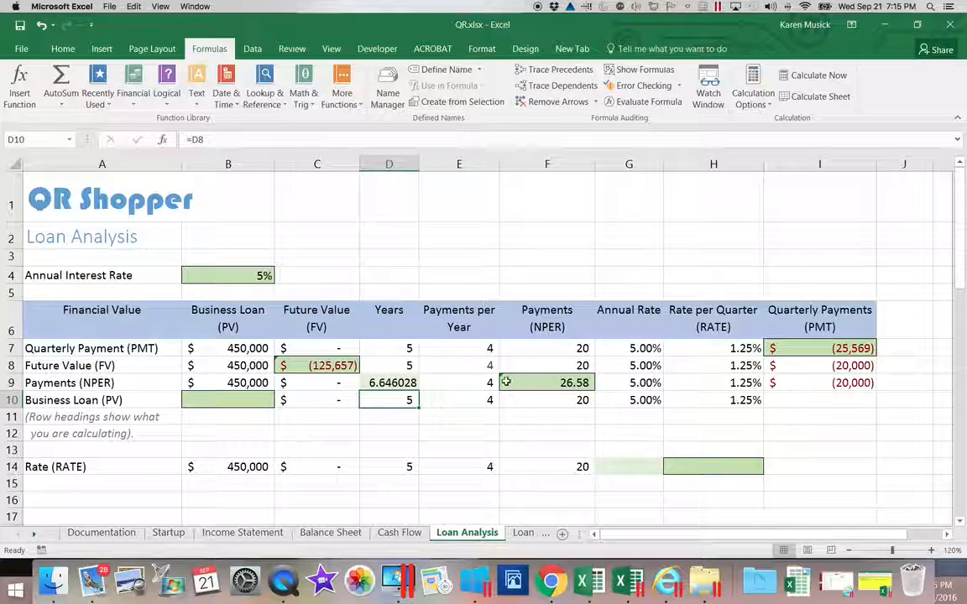
Step: Enter a quarterly payment of -23000 for the Business Loan (PV) row in I10
{"action": "left_click", "coordinate": [793, 396]}
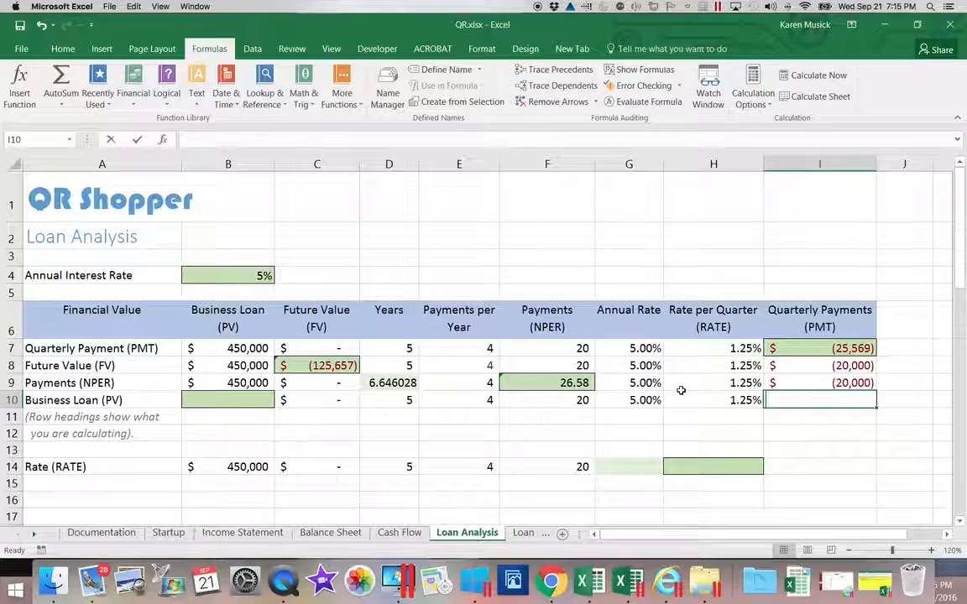
{"action": "type", "text": "-23000"}
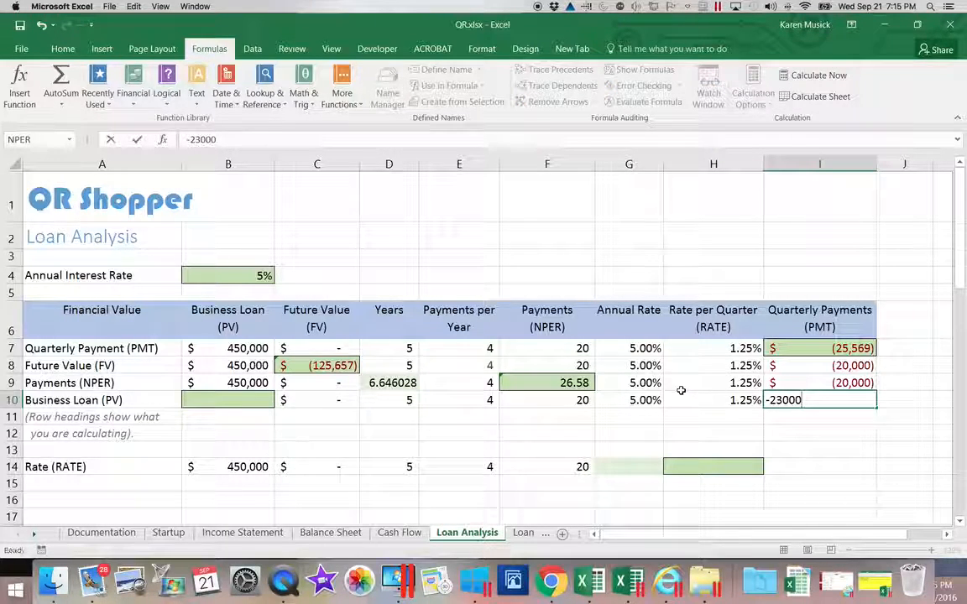
{"action": "key", "text": "Return"}
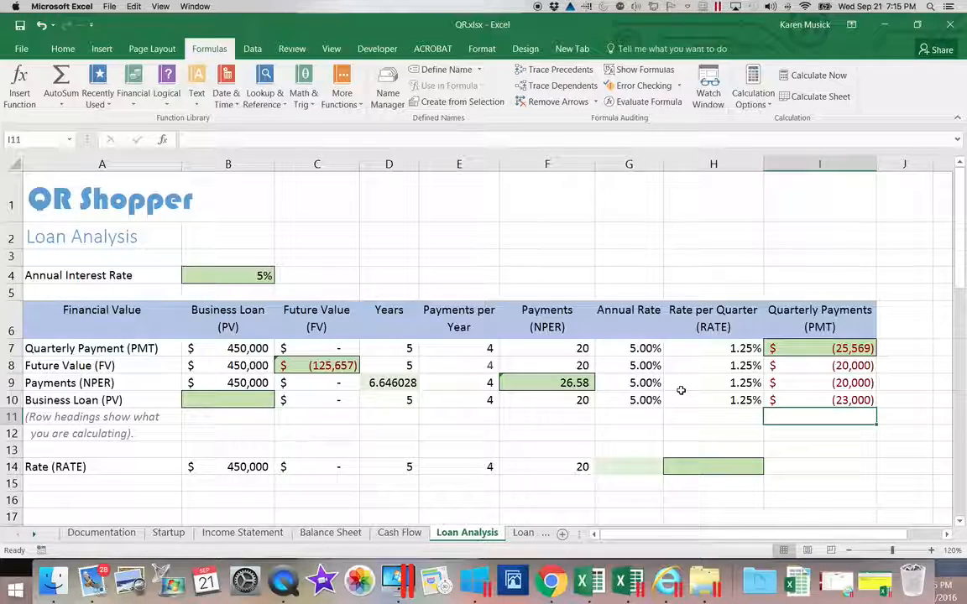
Step: Insert the PV financial function in the Business Loan (PV) row's green cell B10
{"action": "left_click", "coordinate": [246, 401]}
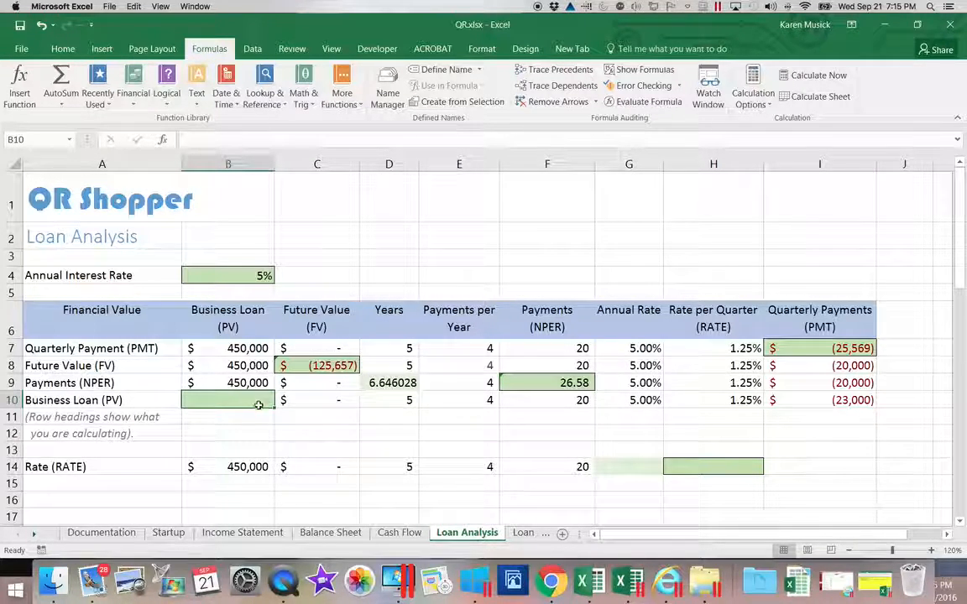
{"action": "left_click", "coordinate": [133, 93]}
{"action": "left_click_drag", "start_coordinate": [222, 168], "coordinate": [205, 320]}
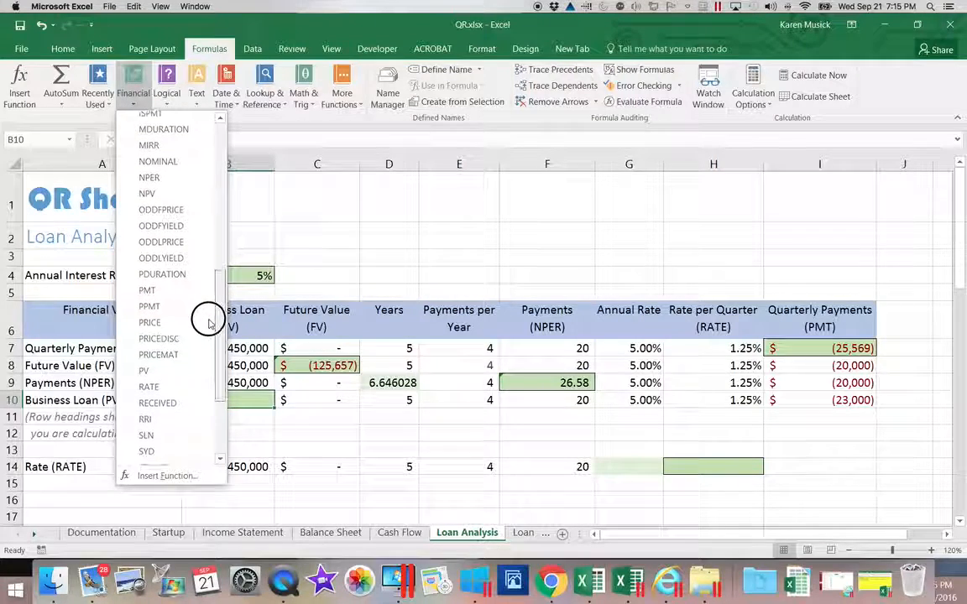
{"action": "left_click", "coordinate": [168, 367]}
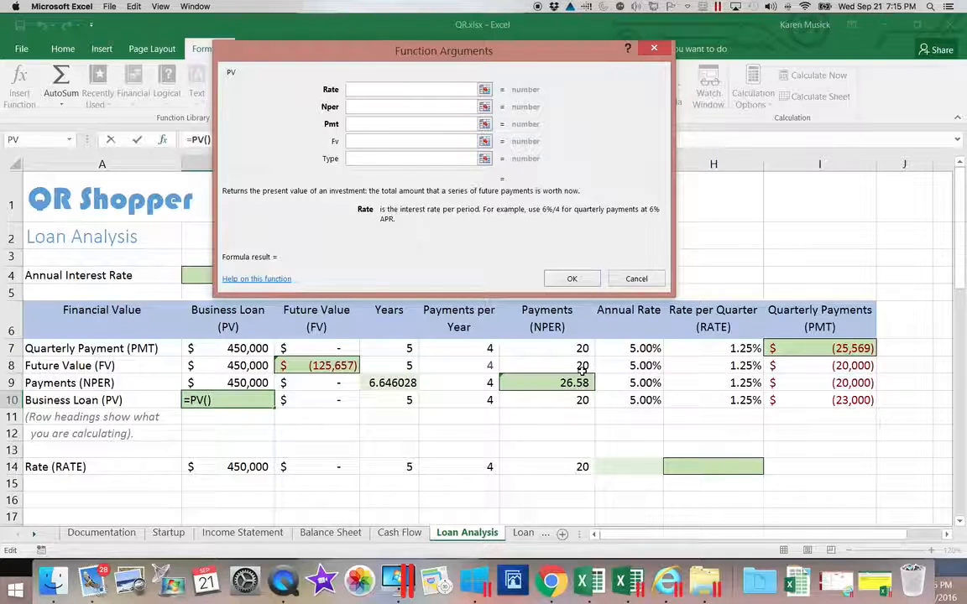
Step: Complete the PV function with Rate H10, Nper F10 and Pmt I10, leaving Fv and Type empty
{"action": "left_click", "coordinate": [691, 401]}
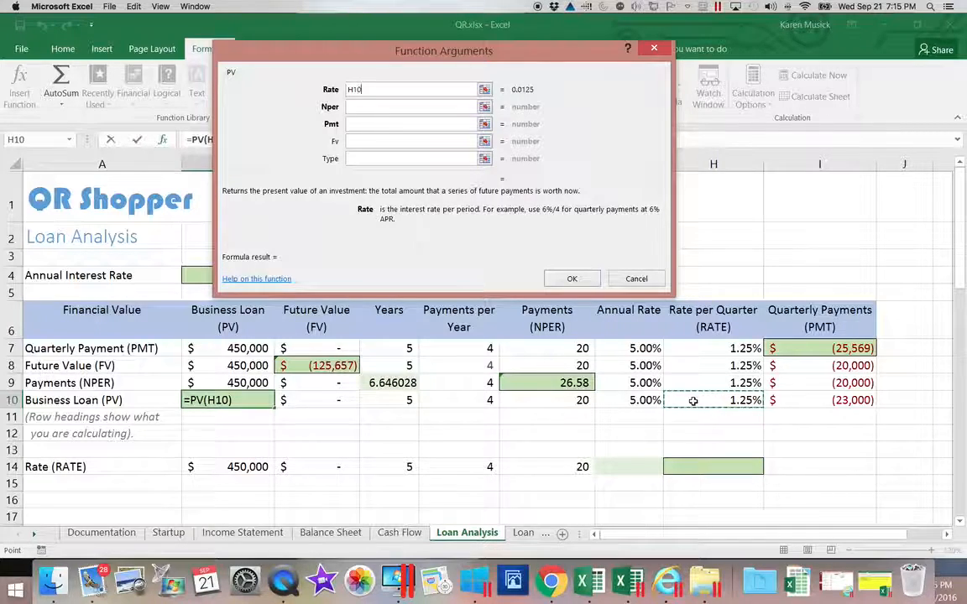
{"action": "key", "text": "Tab"}
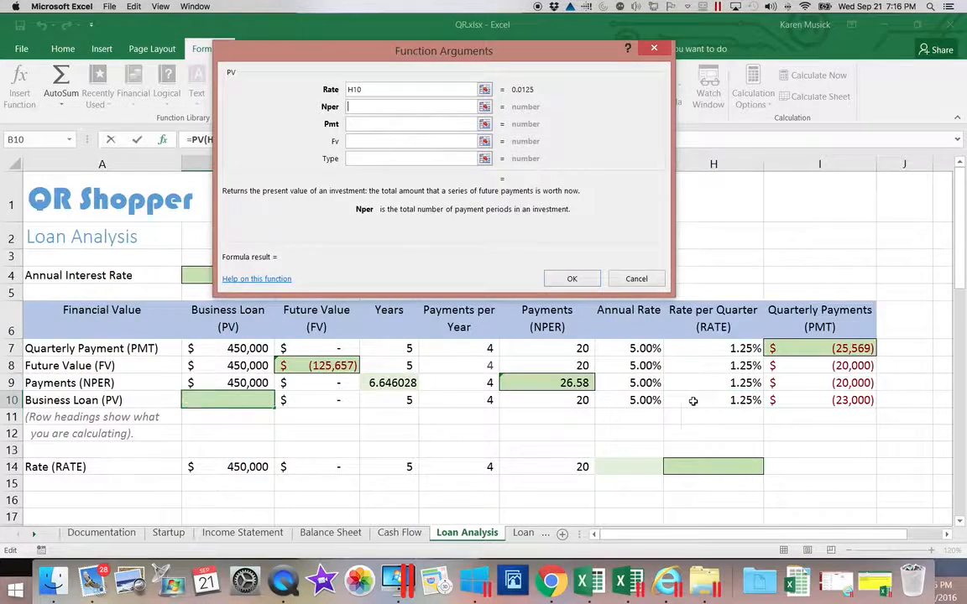
{"action": "scroll", "coordinate": [693, 406], "scroll_direction": "right", "scroll_amount": 5}
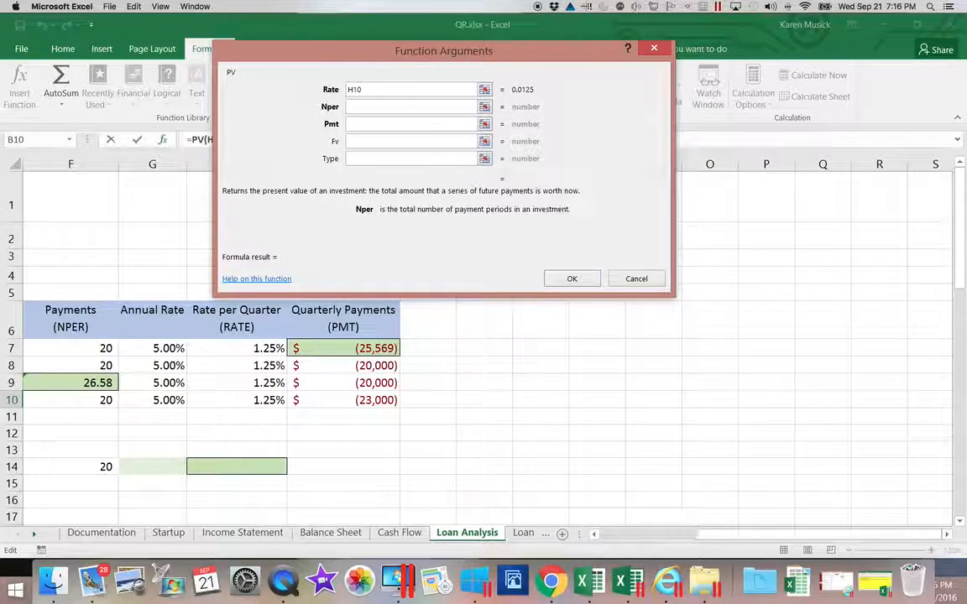
{"action": "left_click_drag", "start_coordinate": [711, 534], "coordinate": [617, 532]}
{"action": "left_click", "coordinate": [549, 404]}
{"action": "key", "text": "Tab"}
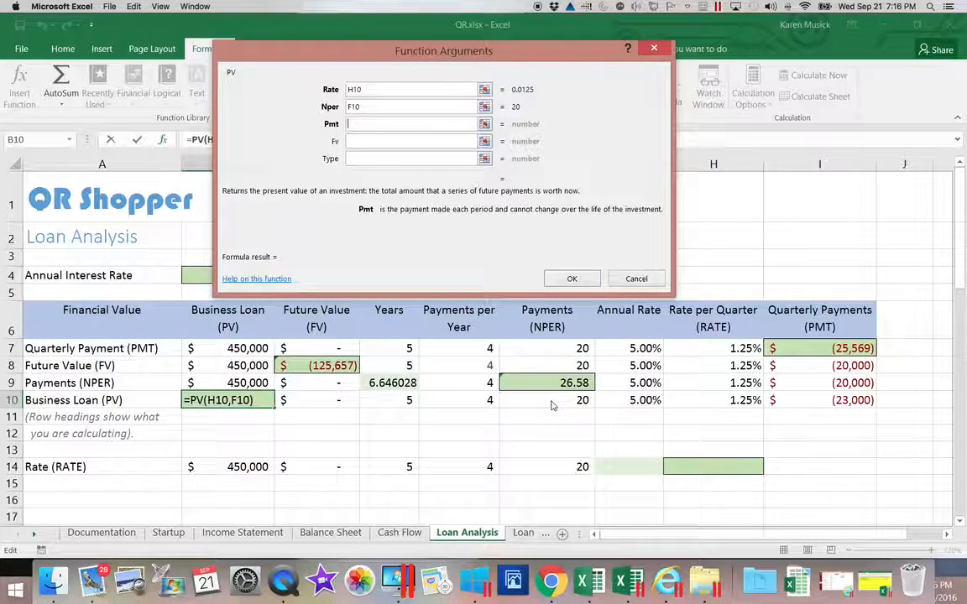
{"action": "left_click", "coordinate": [814, 402]}
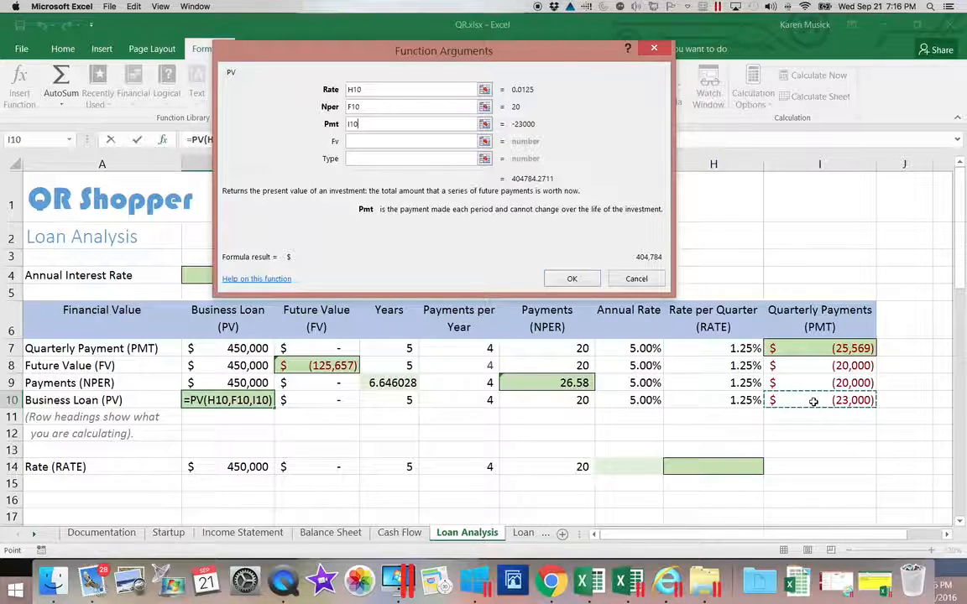
{"action": "key", "text": "Tab"}
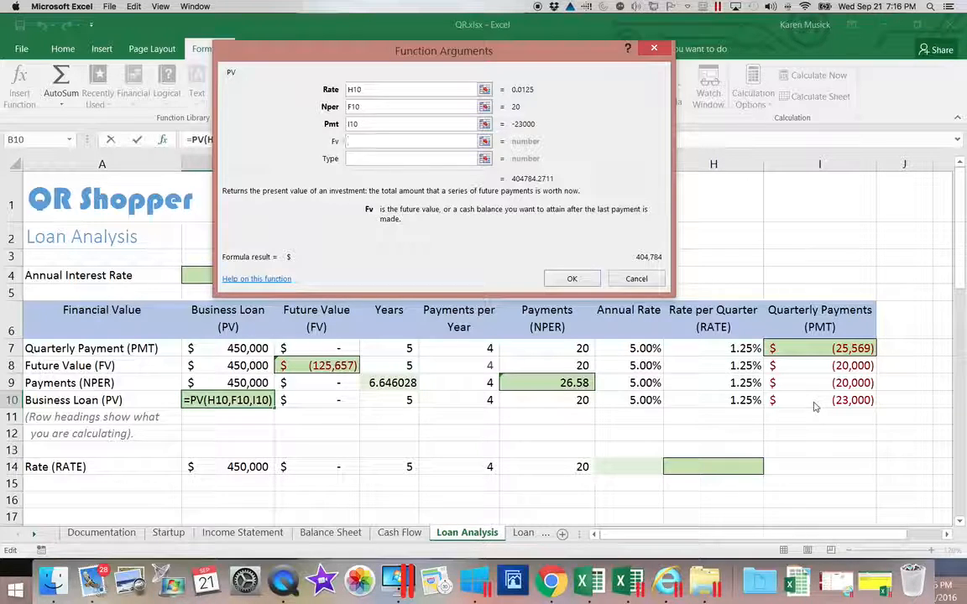
{"action": "key", "text": "Tab"}
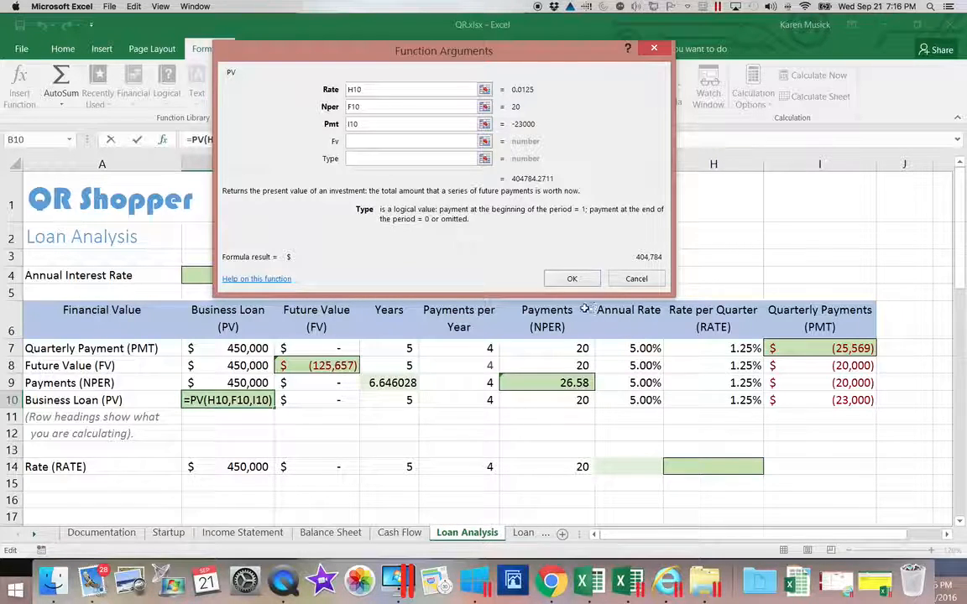
{"action": "left_click", "coordinate": [590, 278]}
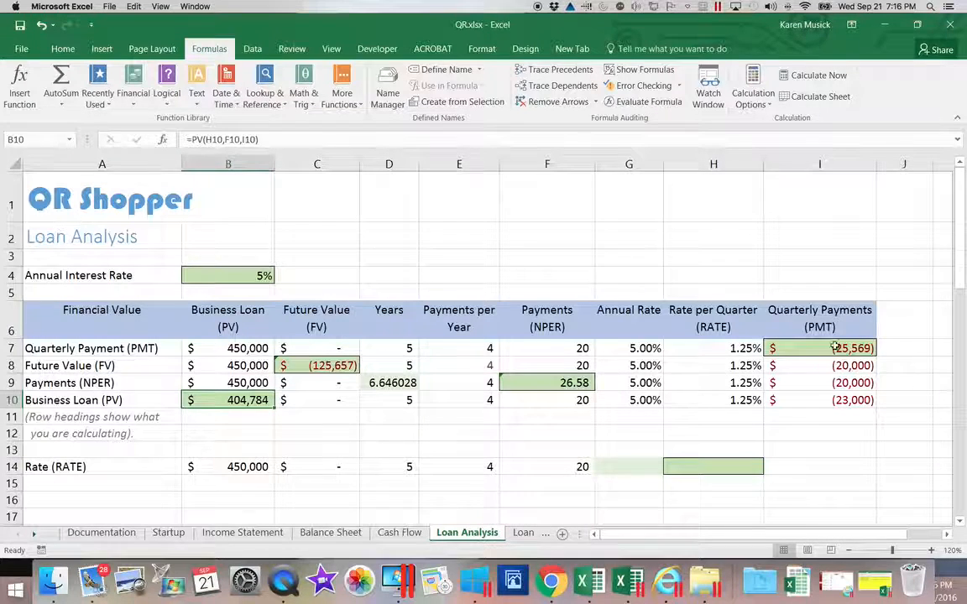
Step: Reference the Business Loan row's payment in the Rate (RATE) row by entering =I10 in I14
{"action": "left_click", "coordinate": [813, 404]}
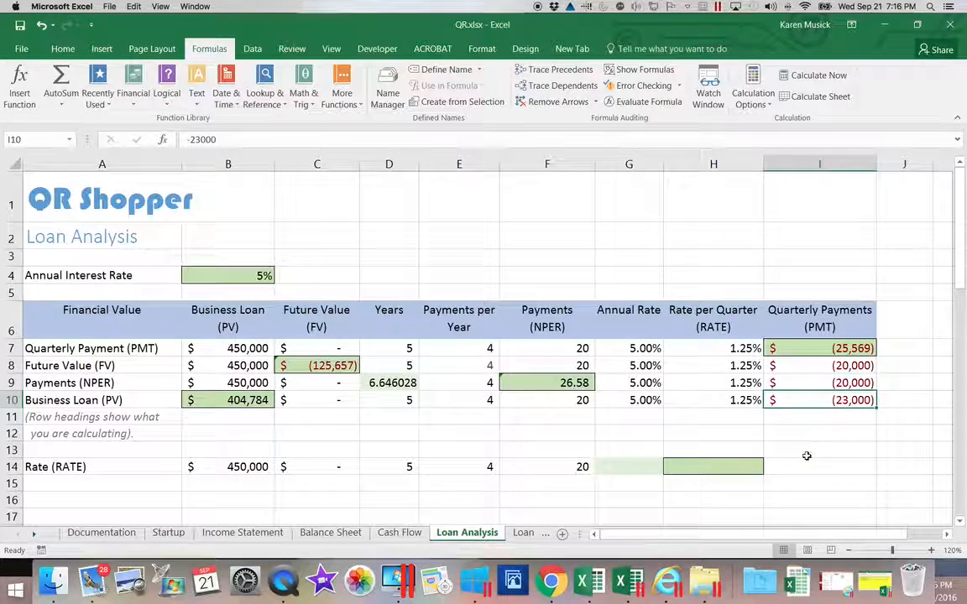
{"action": "left_click", "coordinate": [806, 466]}
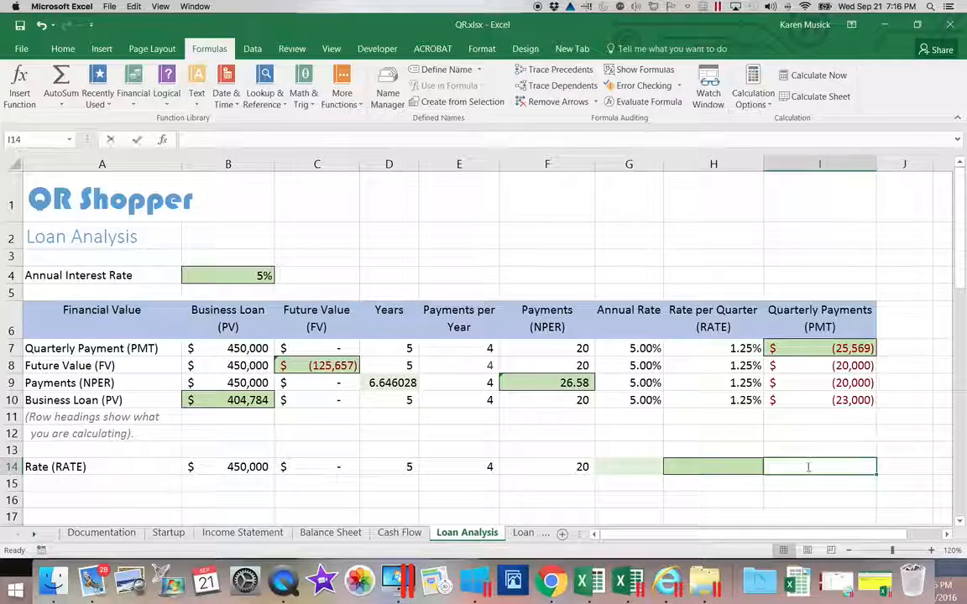
{"action": "type", "text": "="}
{"action": "left_click", "coordinate": [814, 400]}
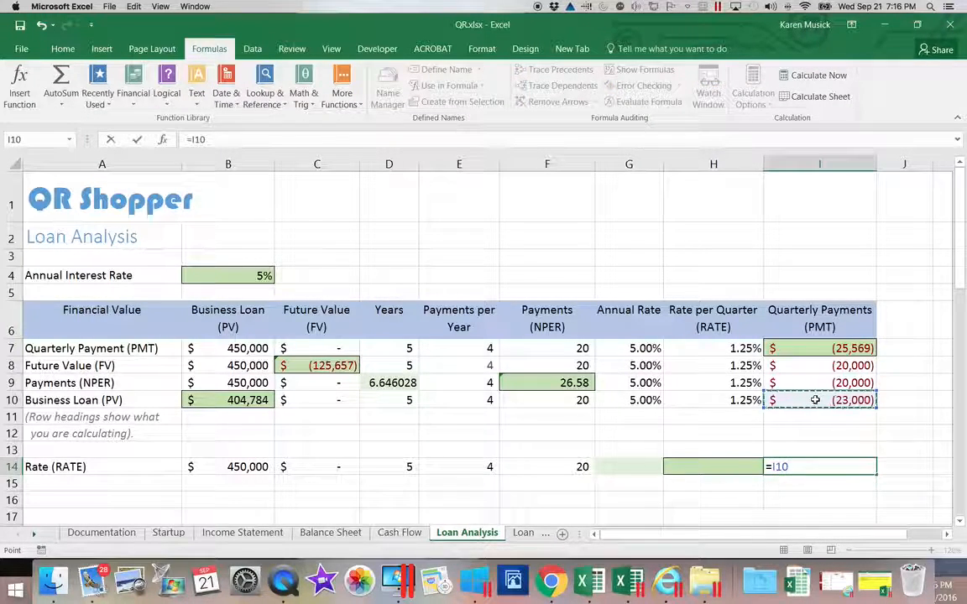
{"action": "key", "text": "Return"}
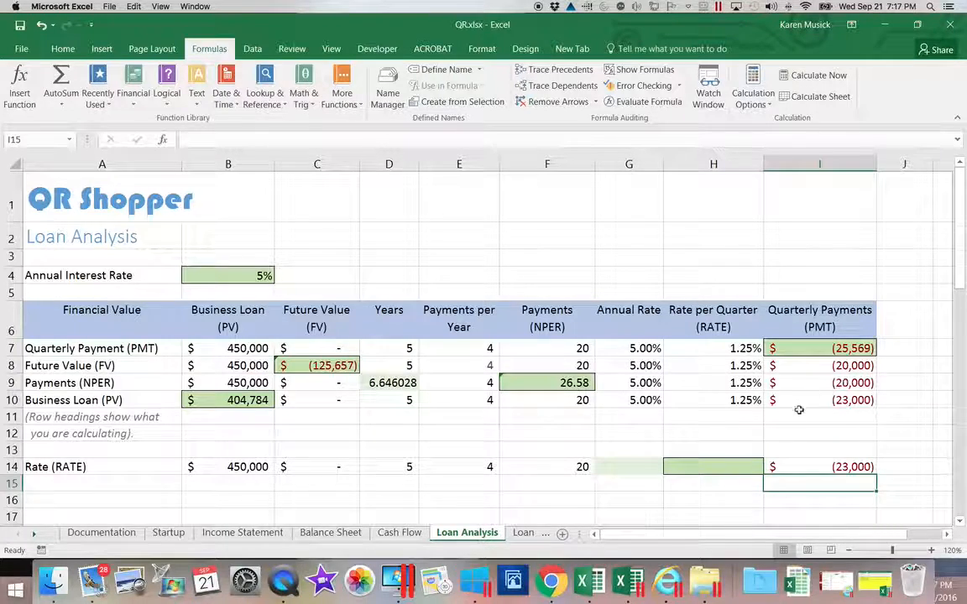
Step: Insert the RATE financial function in the Rate (RATE) row's green cell H14
{"action": "left_click", "coordinate": [737, 467]}
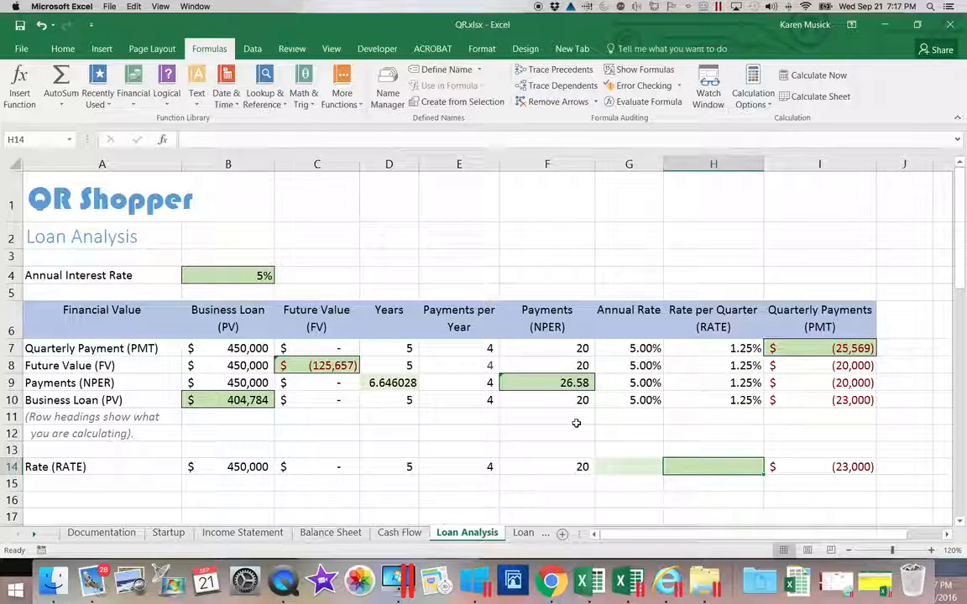
{"action": "left_click", "coordinate": [139, 105]}
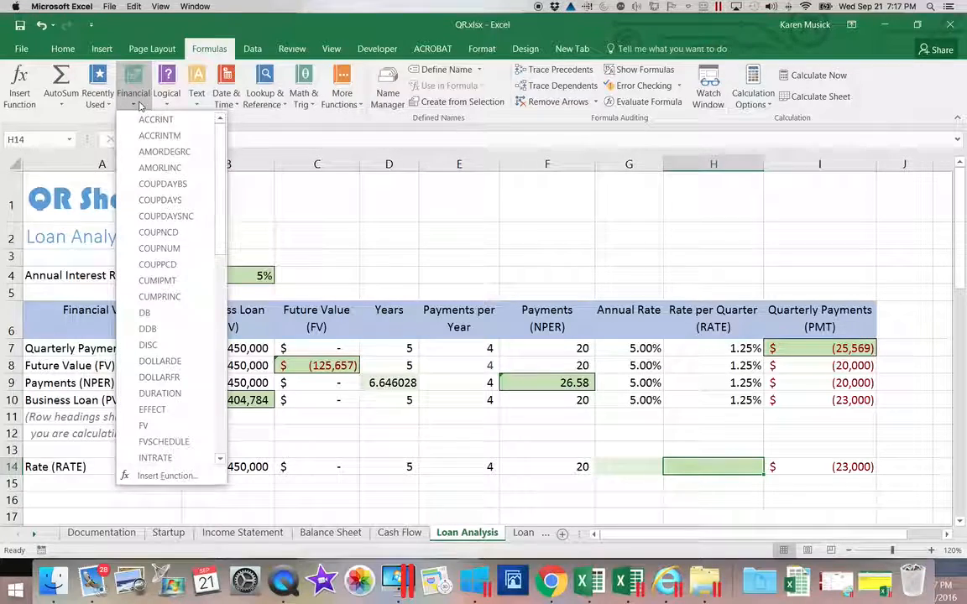
{"action": "left_click_drag", "start_coordinate": [214, 137], "coordinate": [213, 325]}
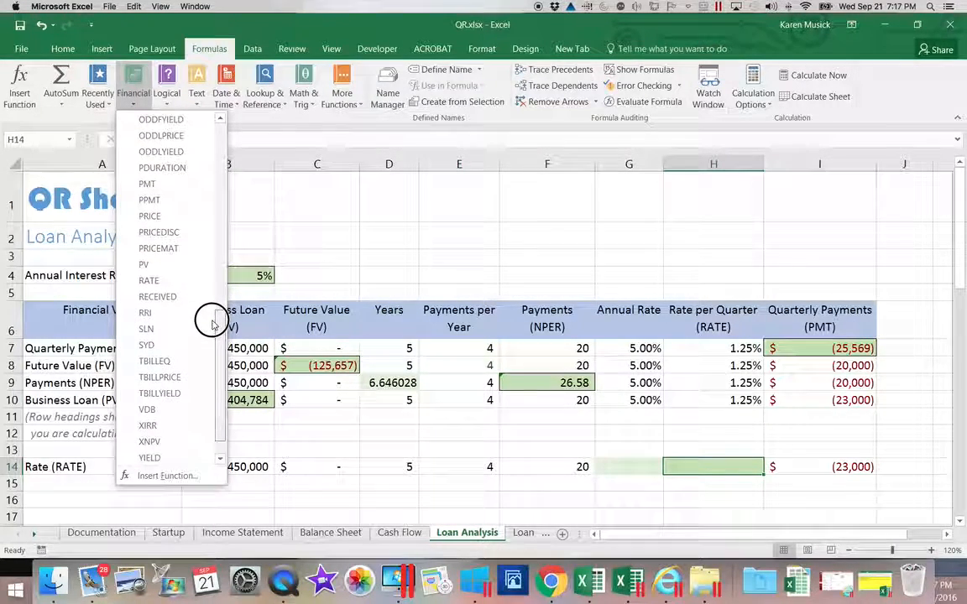
{"action": "left_click", "coordinate": [158, 280]}
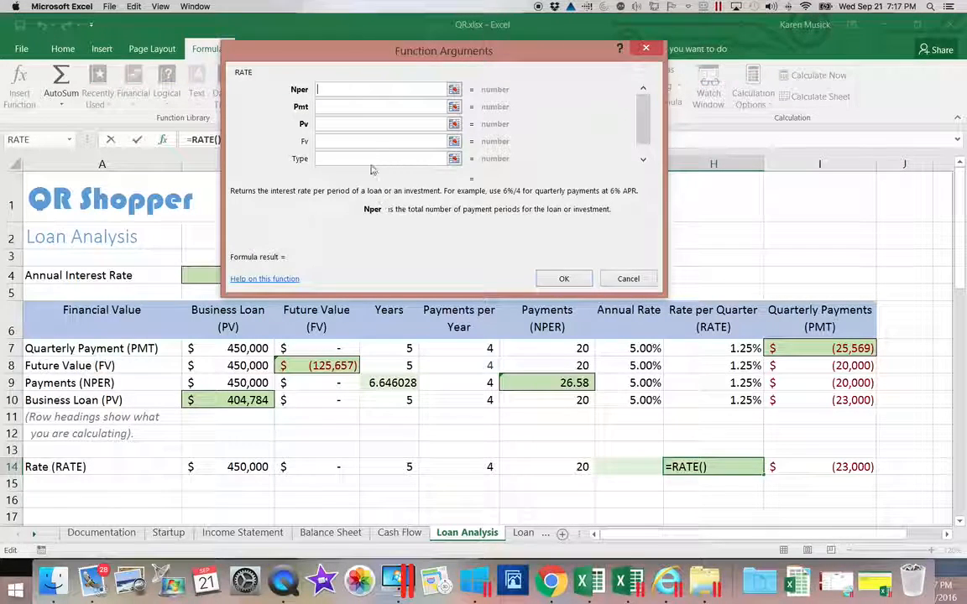
Step: Complete the RATE function with Nper F14, Pmt I14 and Pv B14, leaving Fv and Type empty
{"action": "left_click", "coordinate": [533, 468]}
{"action": "key", "text": "Tab"}
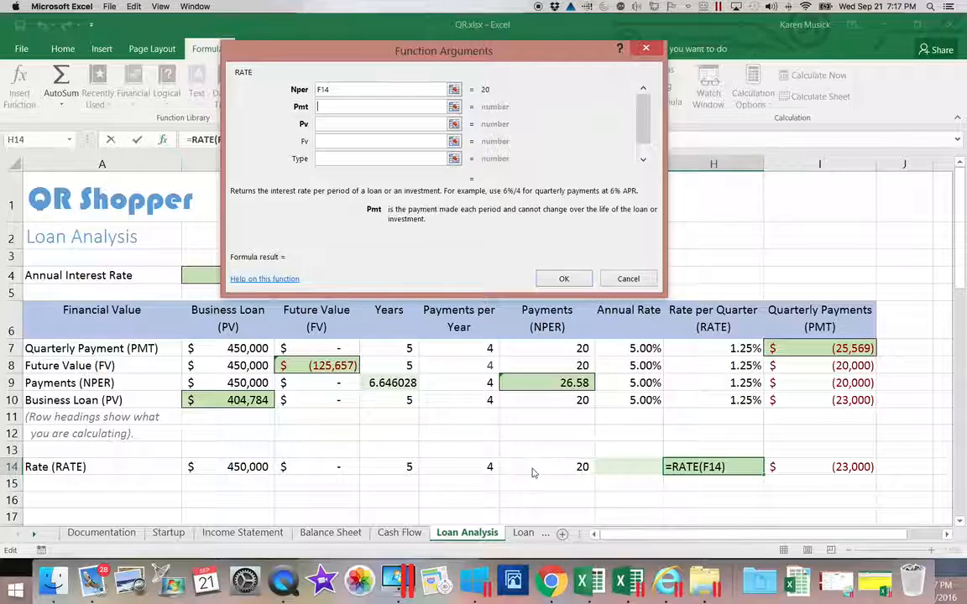
{"action": "left_click", "coordinate": [825, 464]}
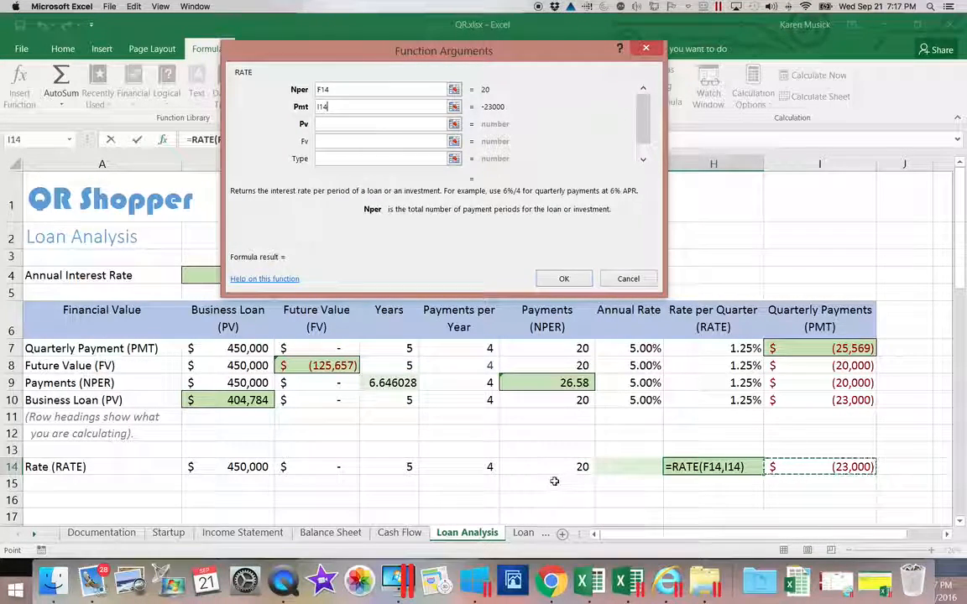
{"action": "key", "text": "Tab"}
{"action": "left_click", "coordinate": [256, 467]}
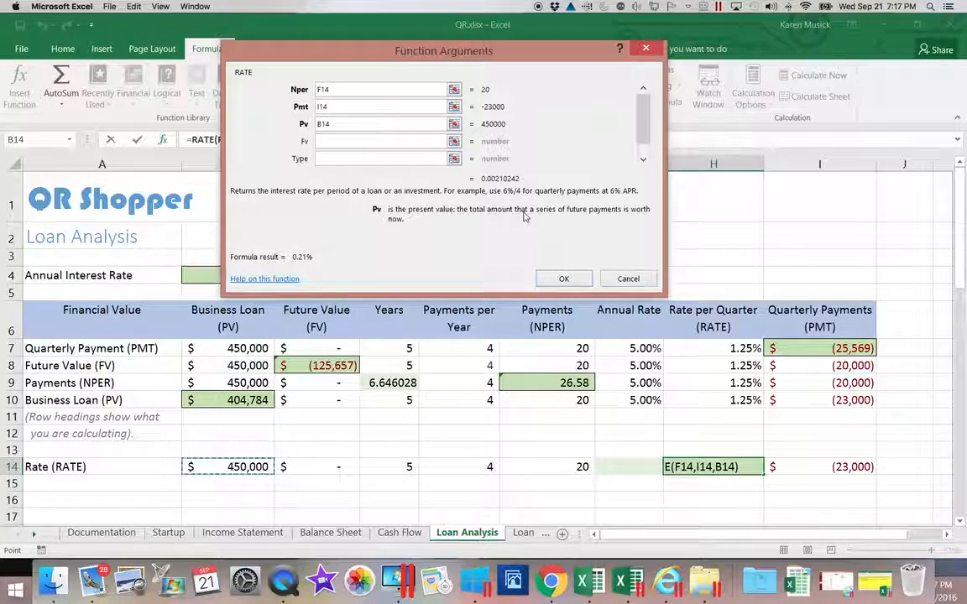
{"action": "left_click", "coordinate": [562, 279]}
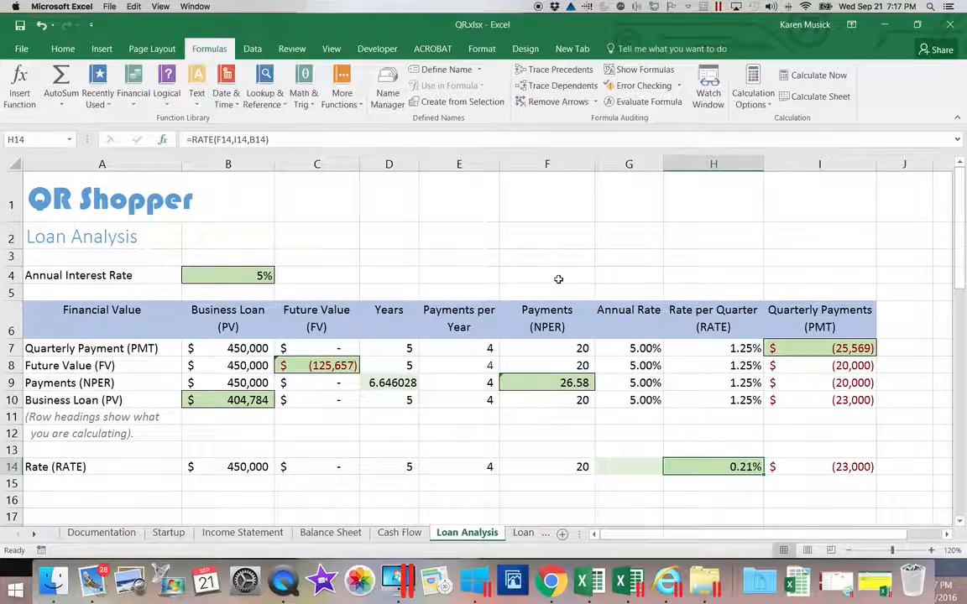
Step: Calculate the Rate (RATE) row's annual rate in G14 with the formula =H14*E14 and save the workbook
{"action": "left_click", "coordinate": [630, 466]}
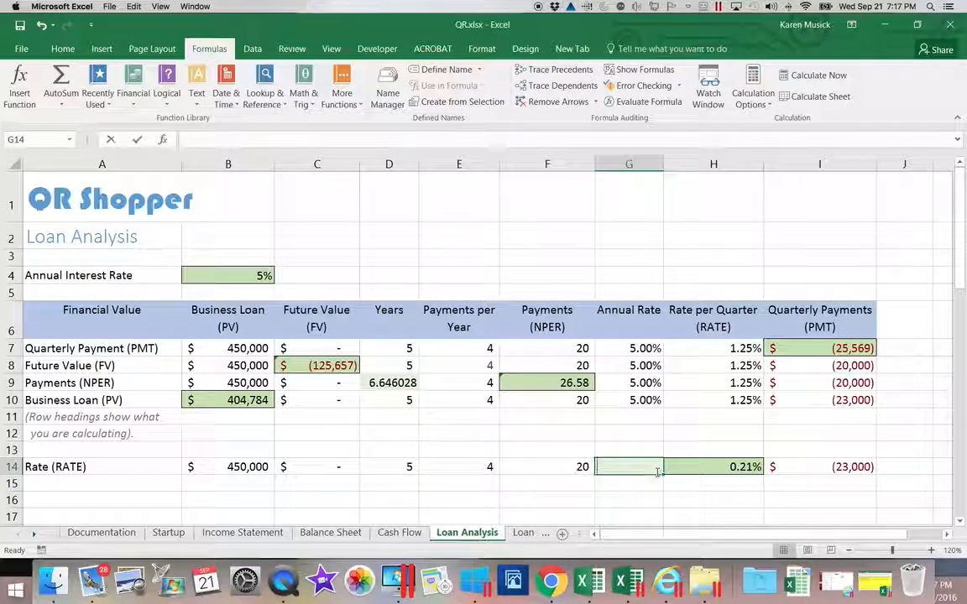
{"action": "type", "text": "="}
{"action": "key", "text": "Right"}
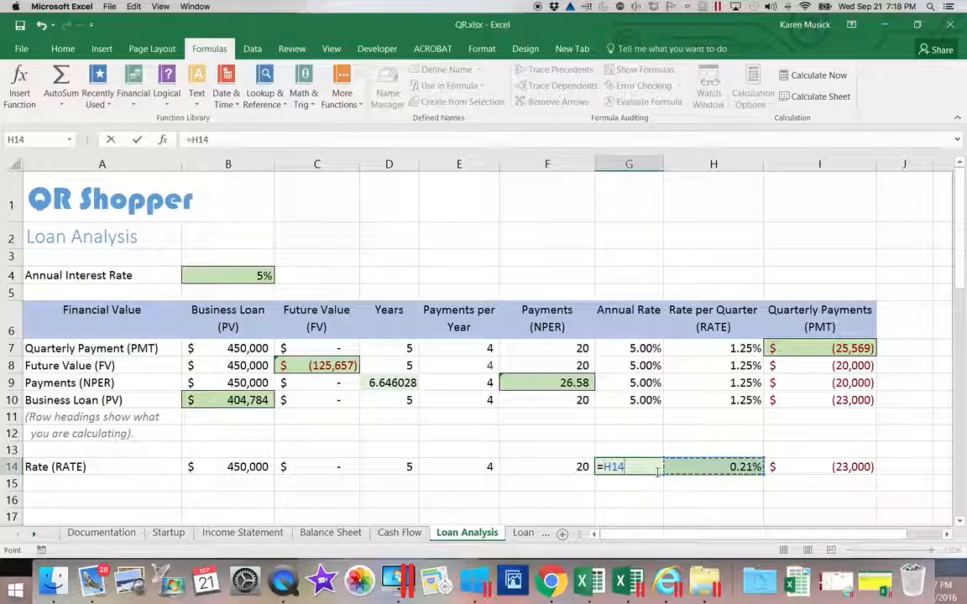
{"action": "type", "text": "*"}
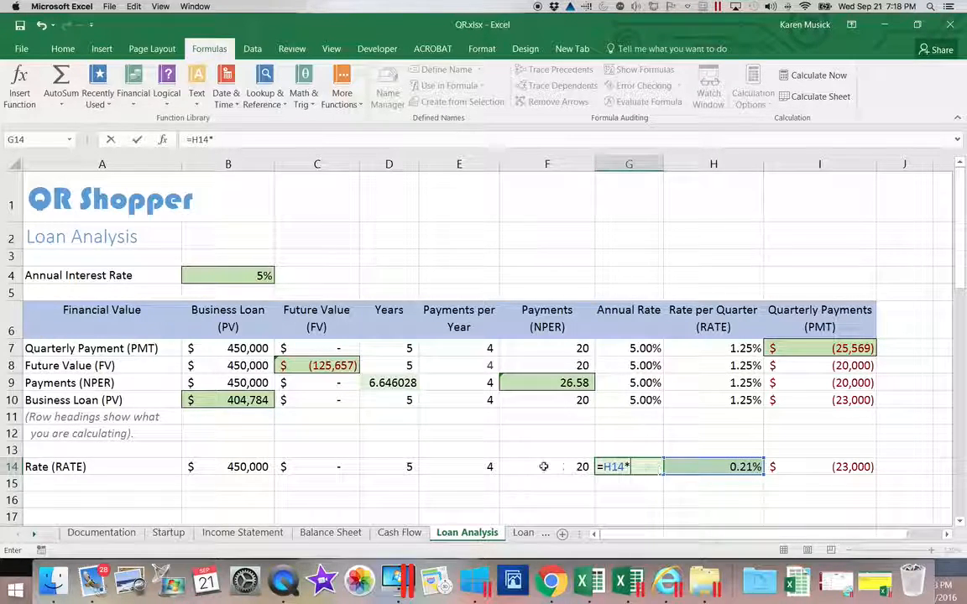
{"action": "left_click", "coordinate": [471, 466]}
{"action": "key", "text": "Return"}
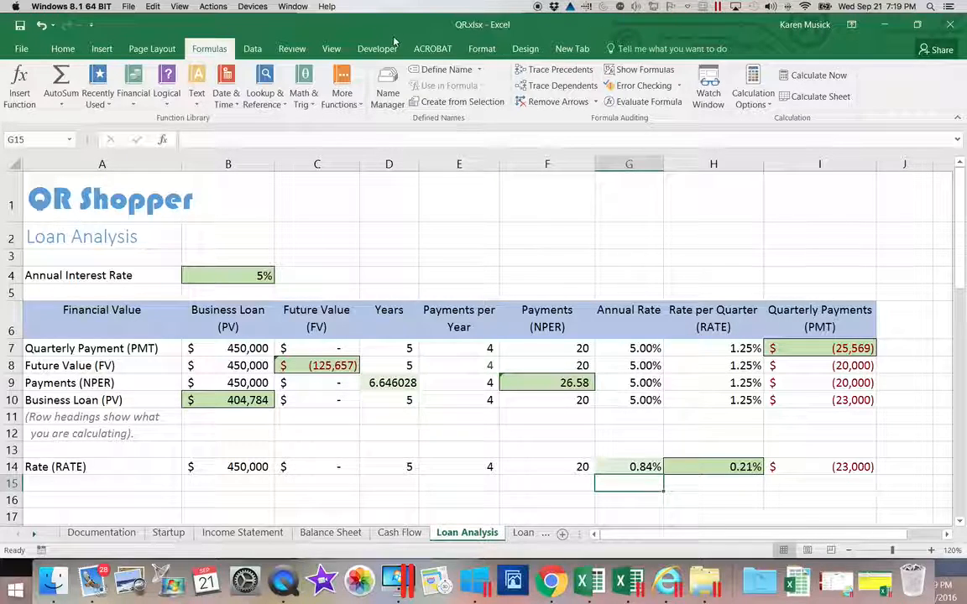
{"action": "left_click", "coordinate": [21, 28]}
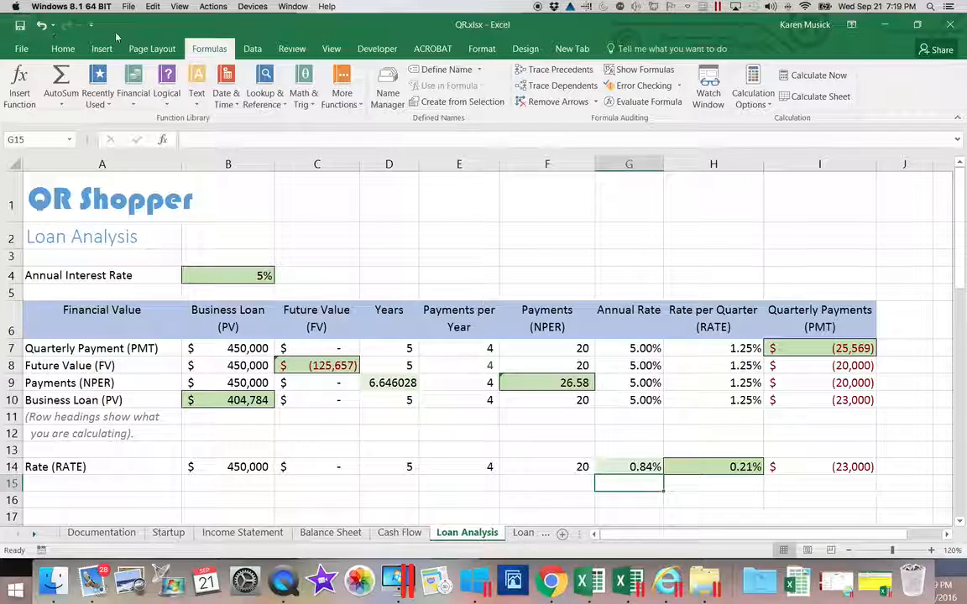